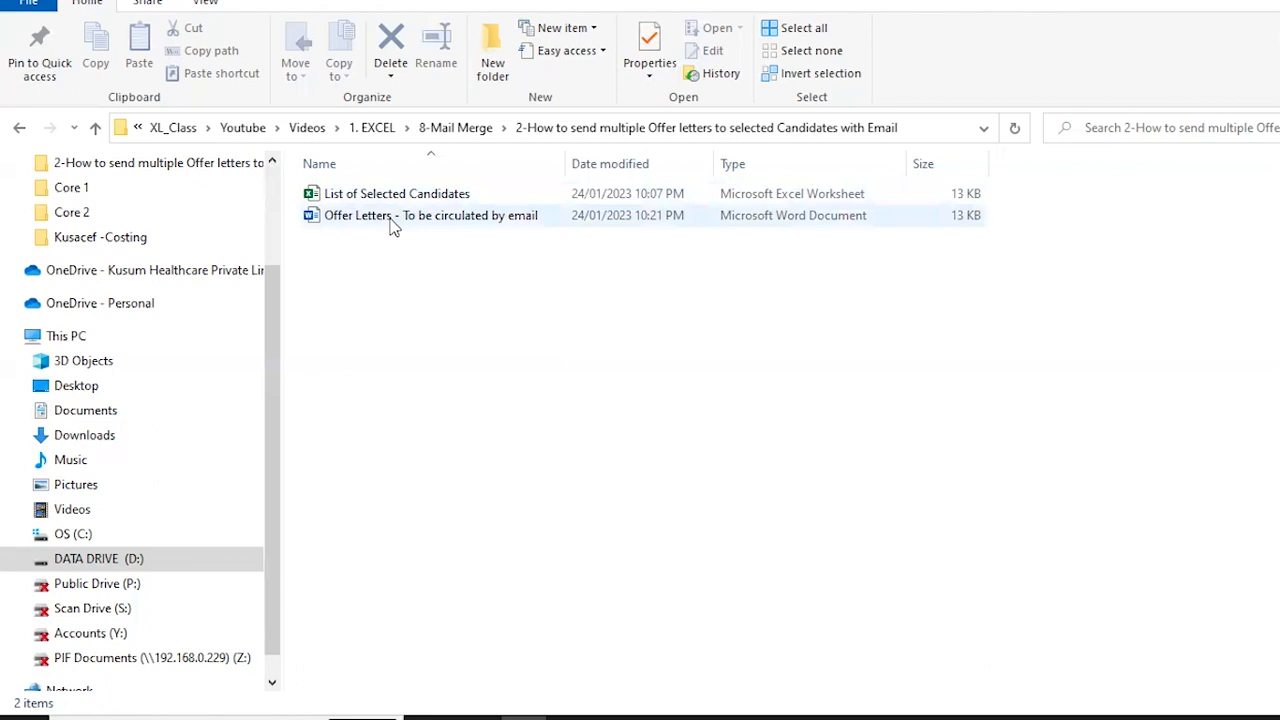
# Switch to the offer letter in Word and examine its placeholders for name, place, dates, post and salary.
pyautogui.hotkey('alt', 'Tab')
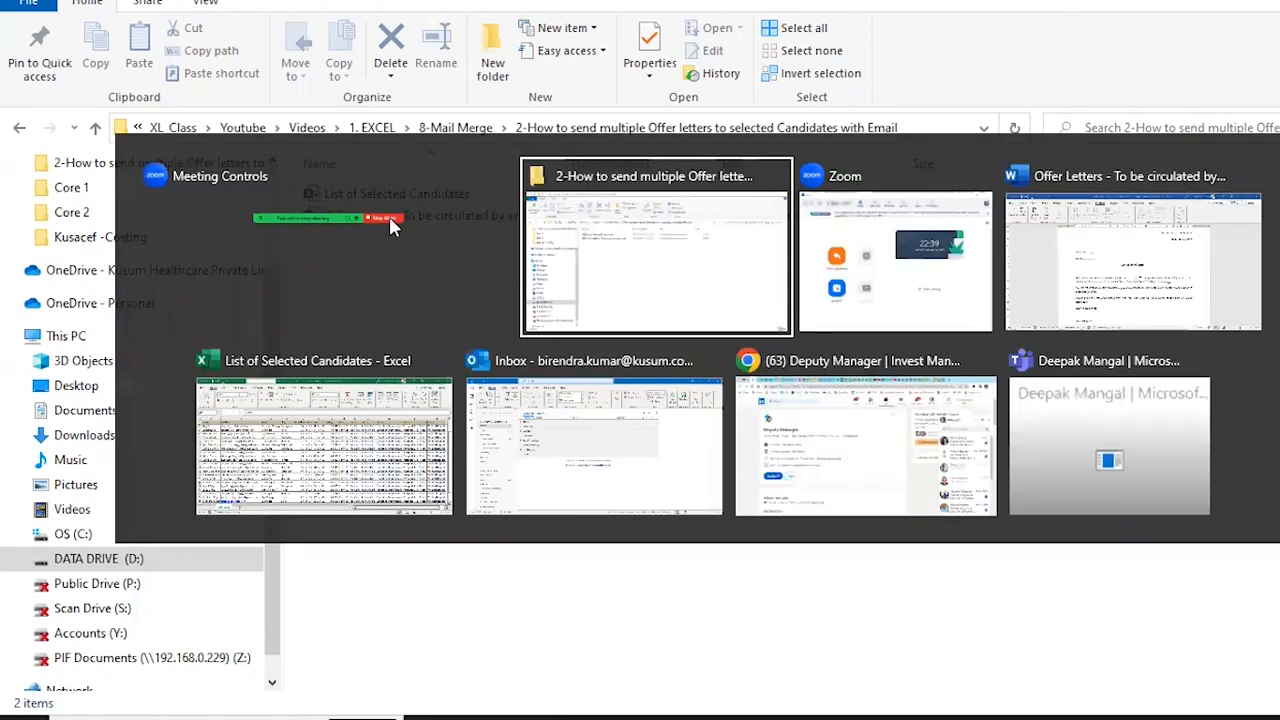
pyautogui.hotkey('alt', 'Tab')
pyautogui.hotkey('alt', 'Tab')
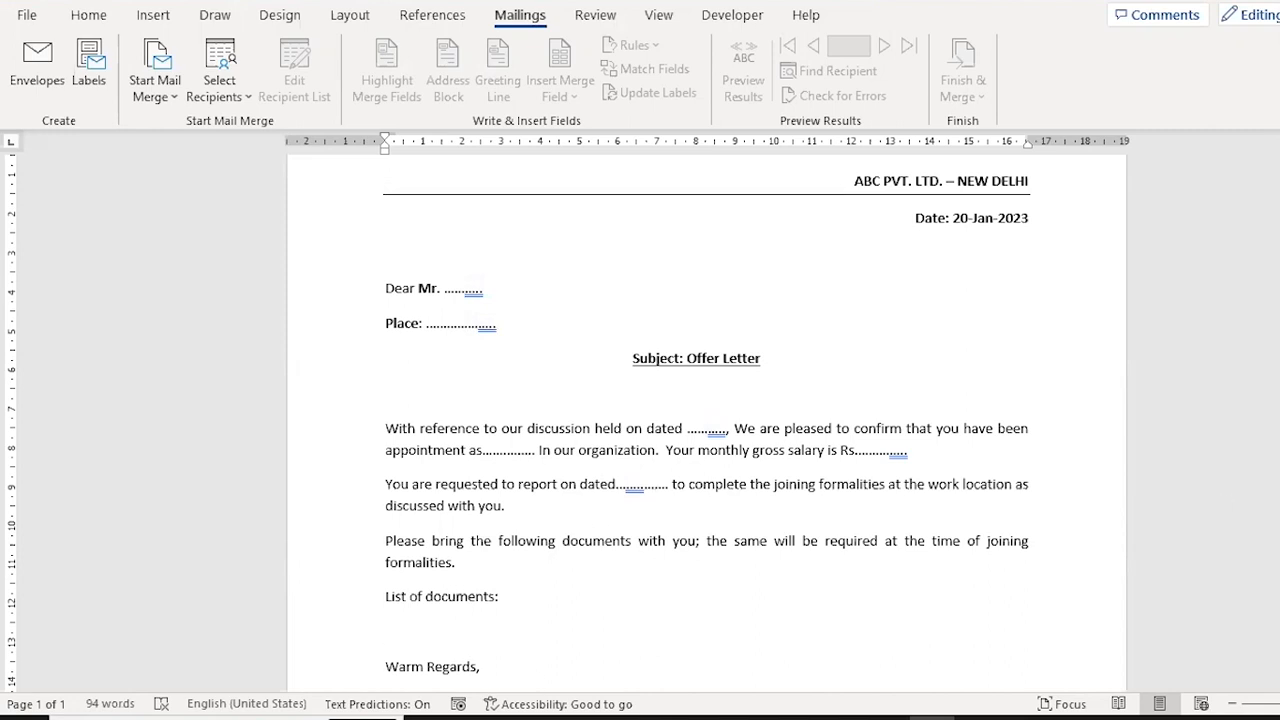
pyautogui.scroll(-6, 706, 420)
pyautogui.scroll(4, 706, 420)
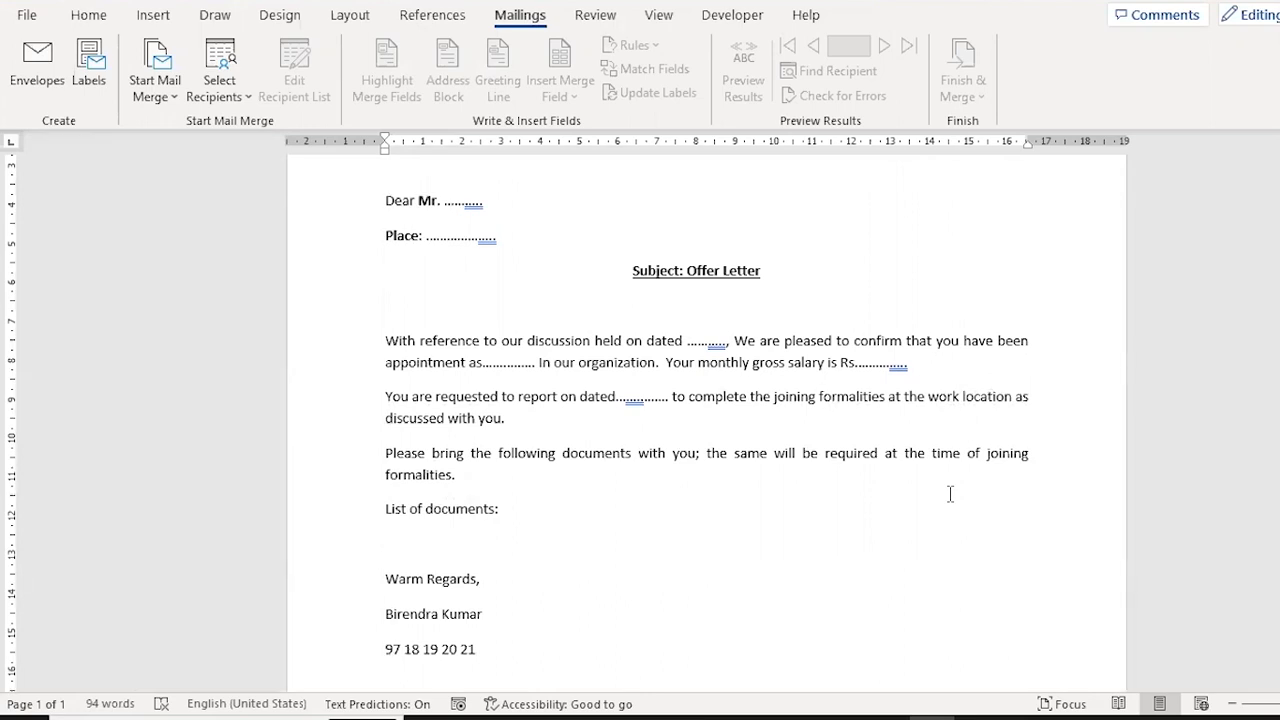
# Switch to the Excel list of selected candidates and examine the Name column from row 2 to the last record.
pyautogui.hotkey('alt', 'Tab')
pyautogui.hotkey('alt', 'Tab')
pyautogui.hotkey('alt', 'Tab')
pyautogui.hotkey('alt', 'Tab')
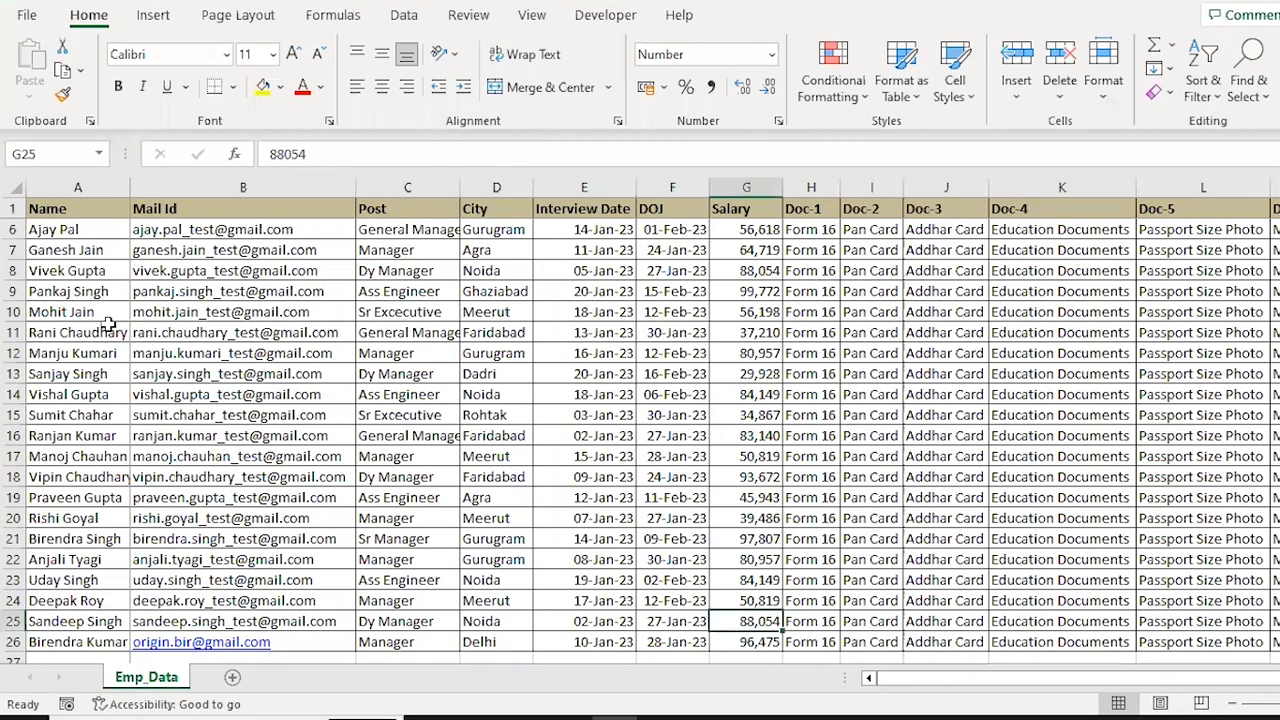
pyautogui.click(102, 314)
pyautogui.hotkey('ctrl', 'Up')
pyautogui.press('Down')
pyautogui.hotkey('ctrl', 'Down')
pyautogui.press('Up')
pyautogui.hotkey('ctrl', 'Up')
pyautogui.press('Down')
pyautogui.press('Down')
pyautogui.press('Up')
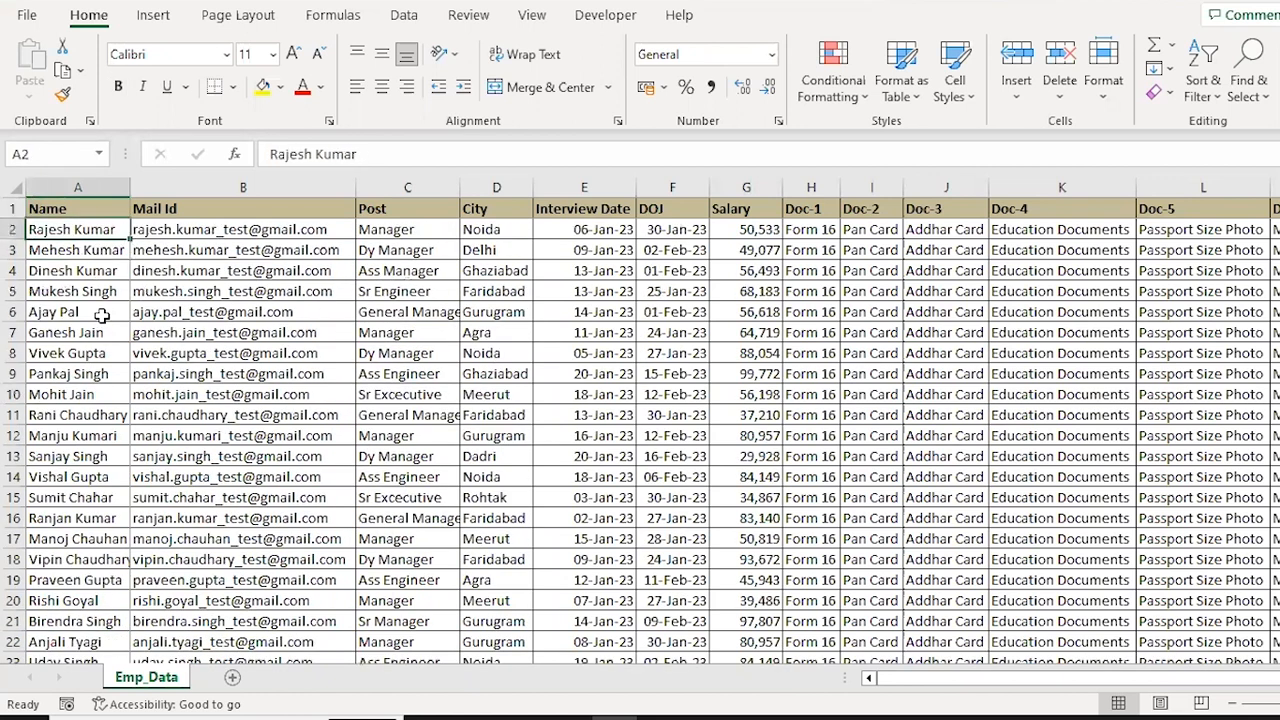
# Review the first candidate's record across the columns from Mail Id to Doc-1.
pyautogui.press('Right')
pyautogui.press('Right')
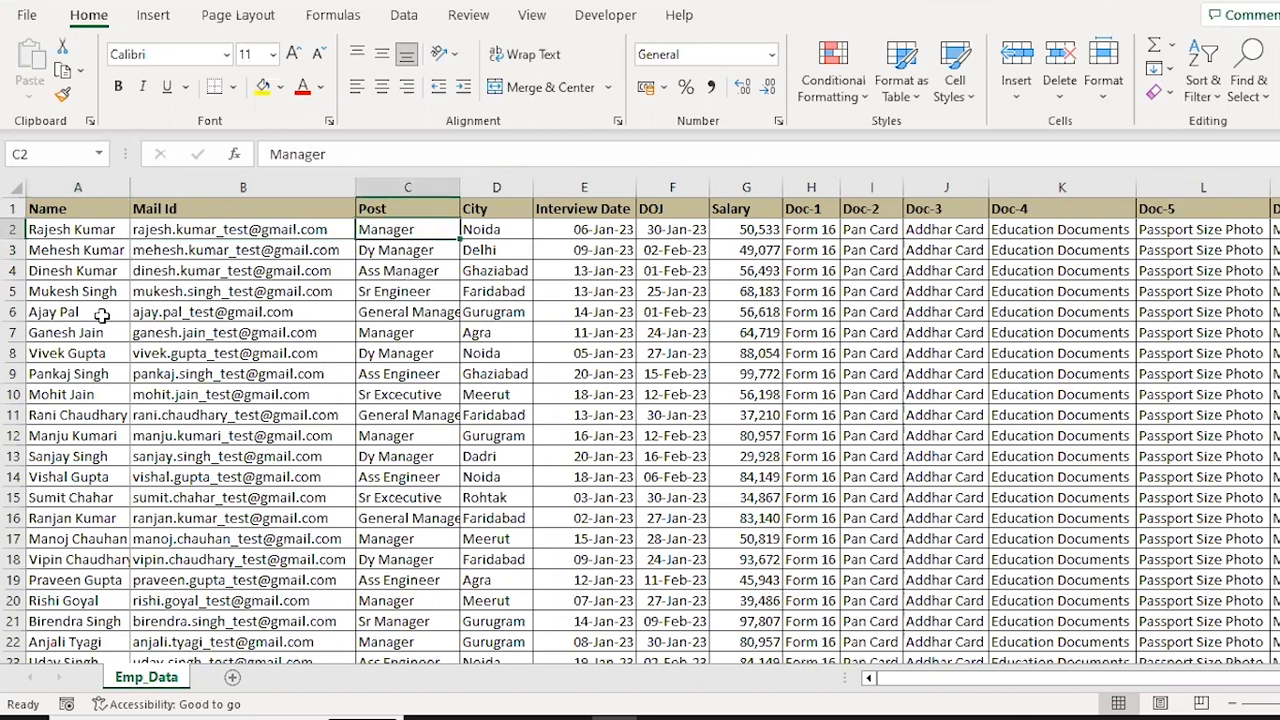
pyautogui.press('Right')
pyautogui.press('Right')
pyautogui.press('Right')
pyautogui.press('Right')
pyautogui.press('Right')
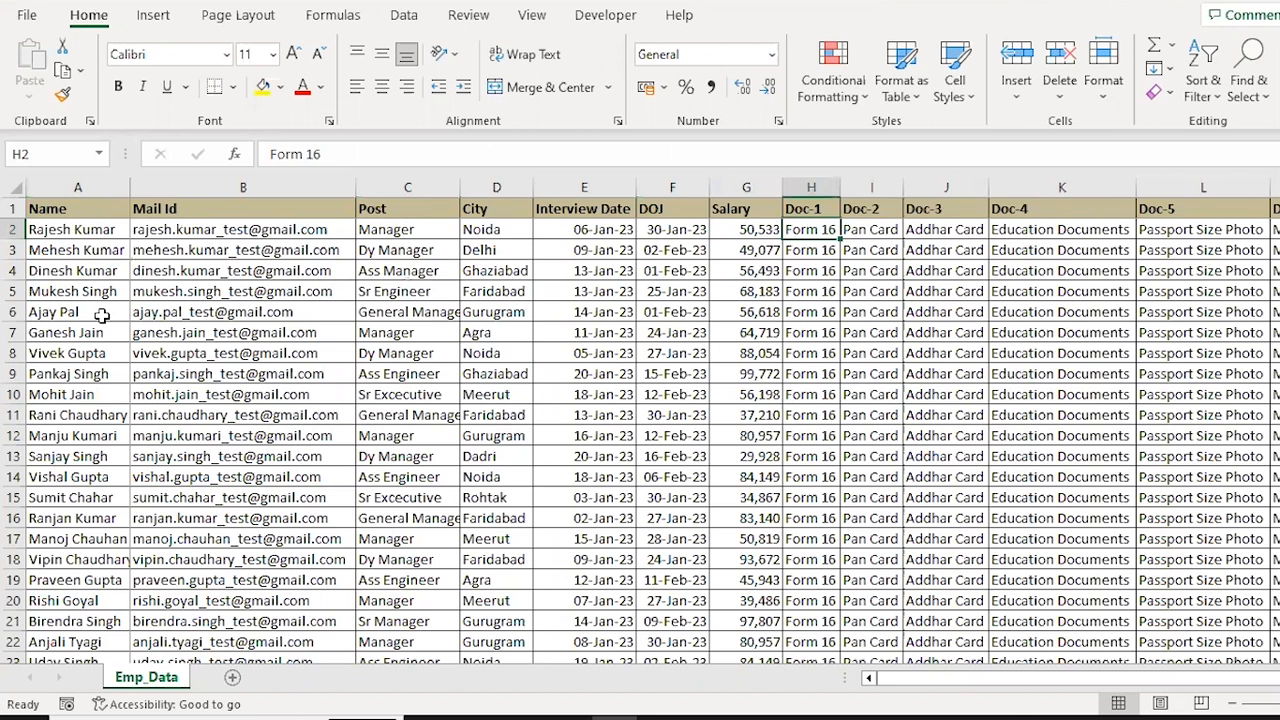
pyautogui.press('Home')
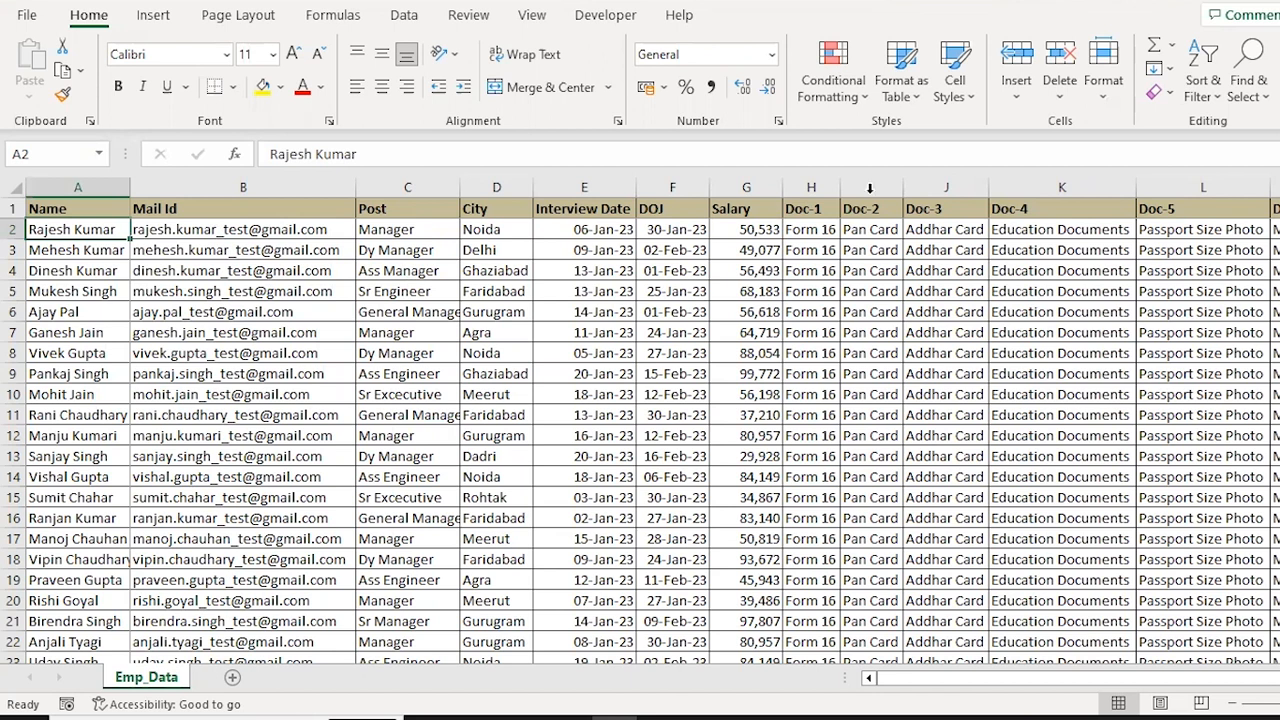
# Examine the last candidate's full record in row 26, including the Mail Id.
pyautogui.click(92, 346)
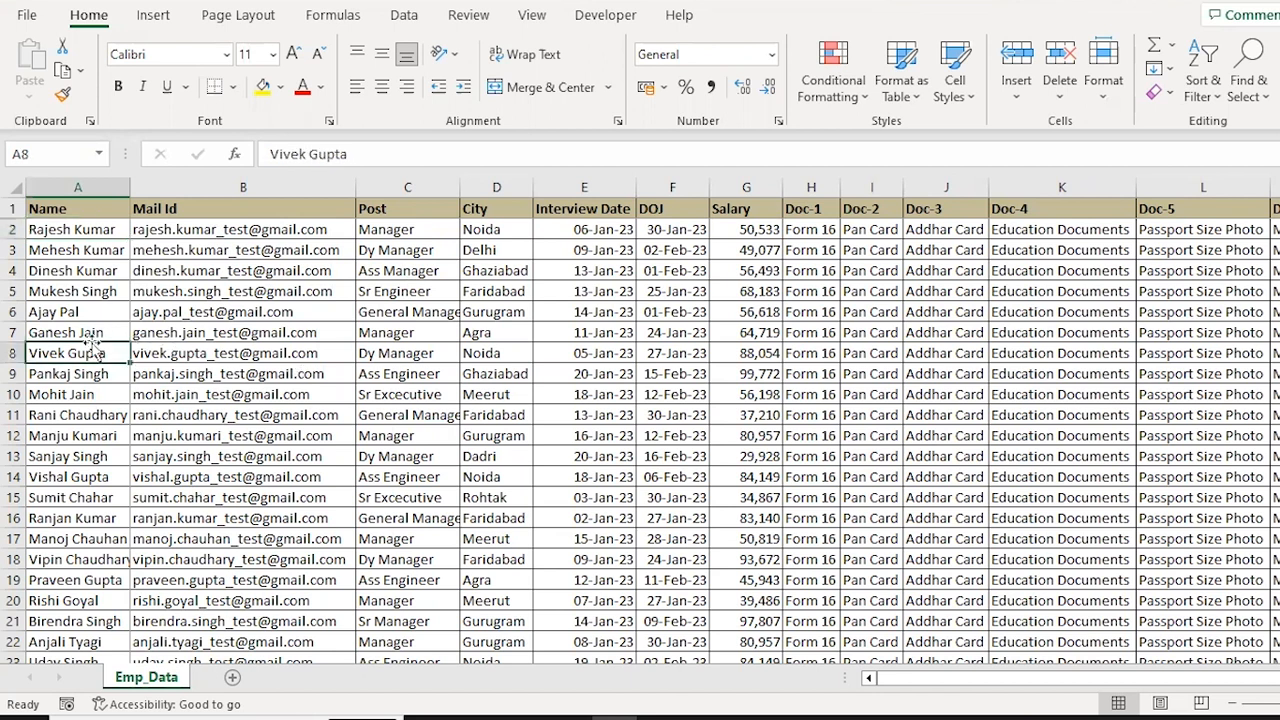
pyautogui.hotkey('ctrl', 'Down')
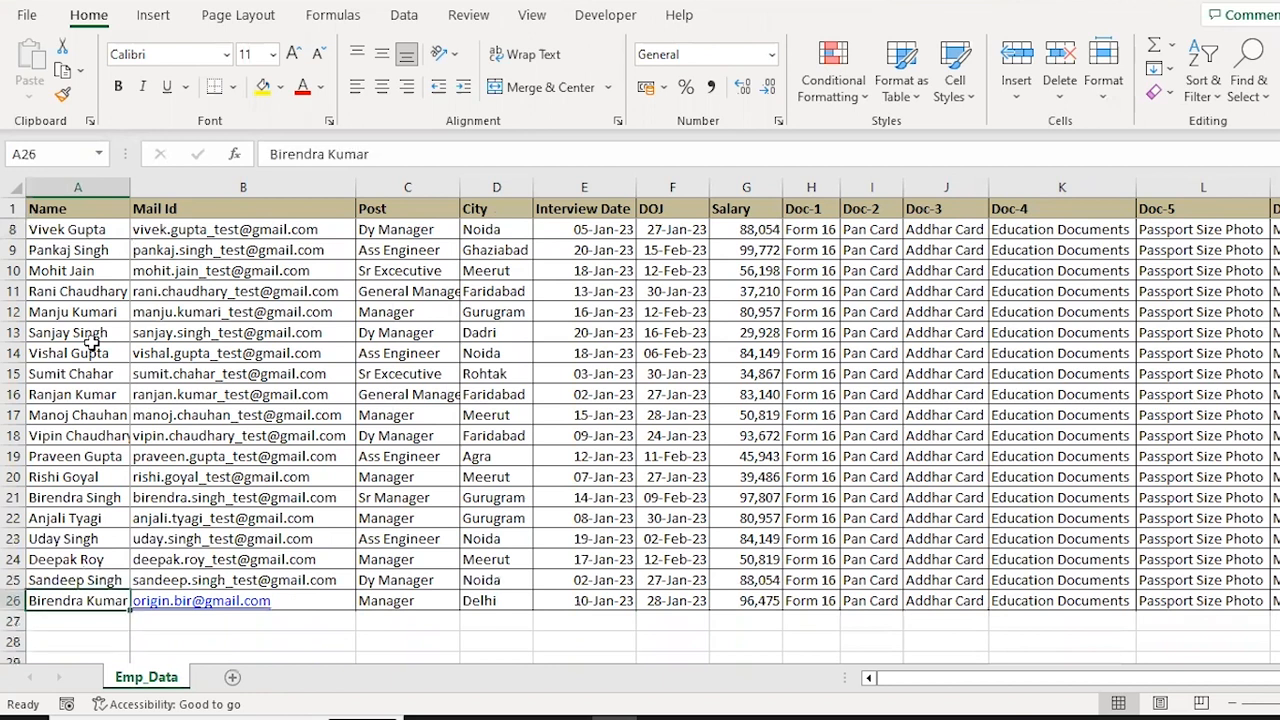
pyautogui.hotkey('ctrl', 'shift', 'Right')
pyautogui.press('Right')
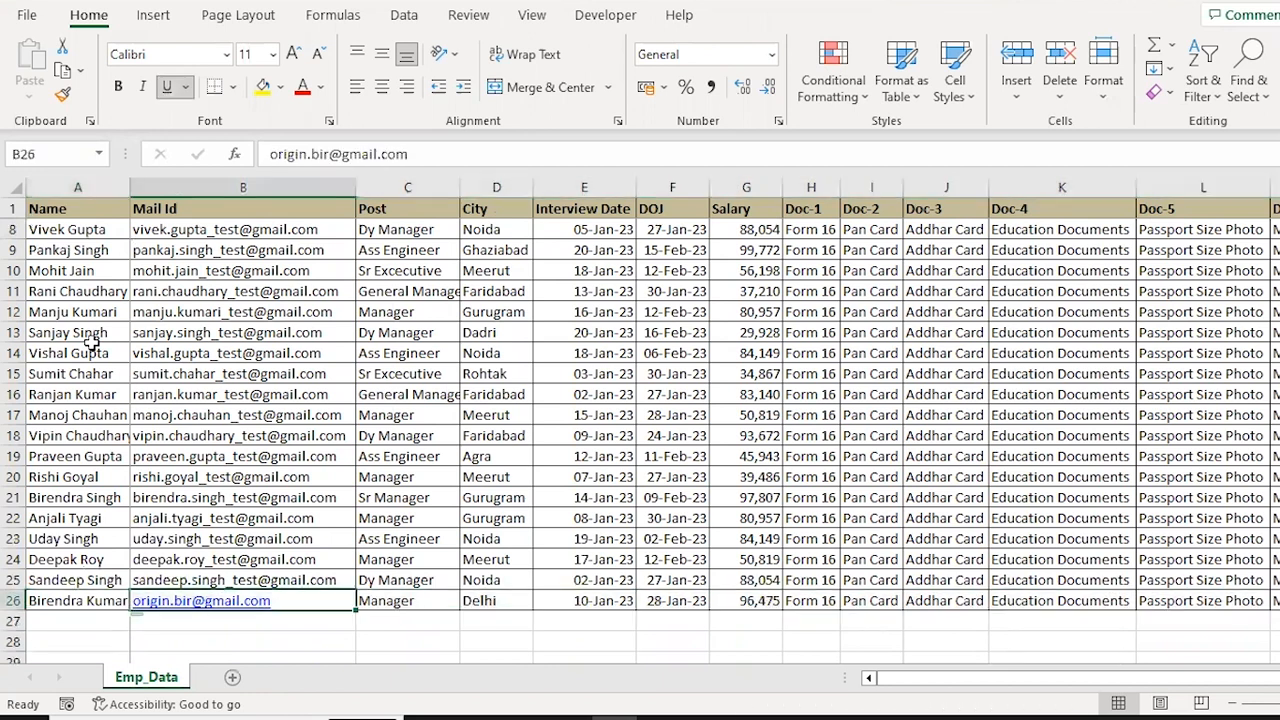
pyautogui.press('Left')
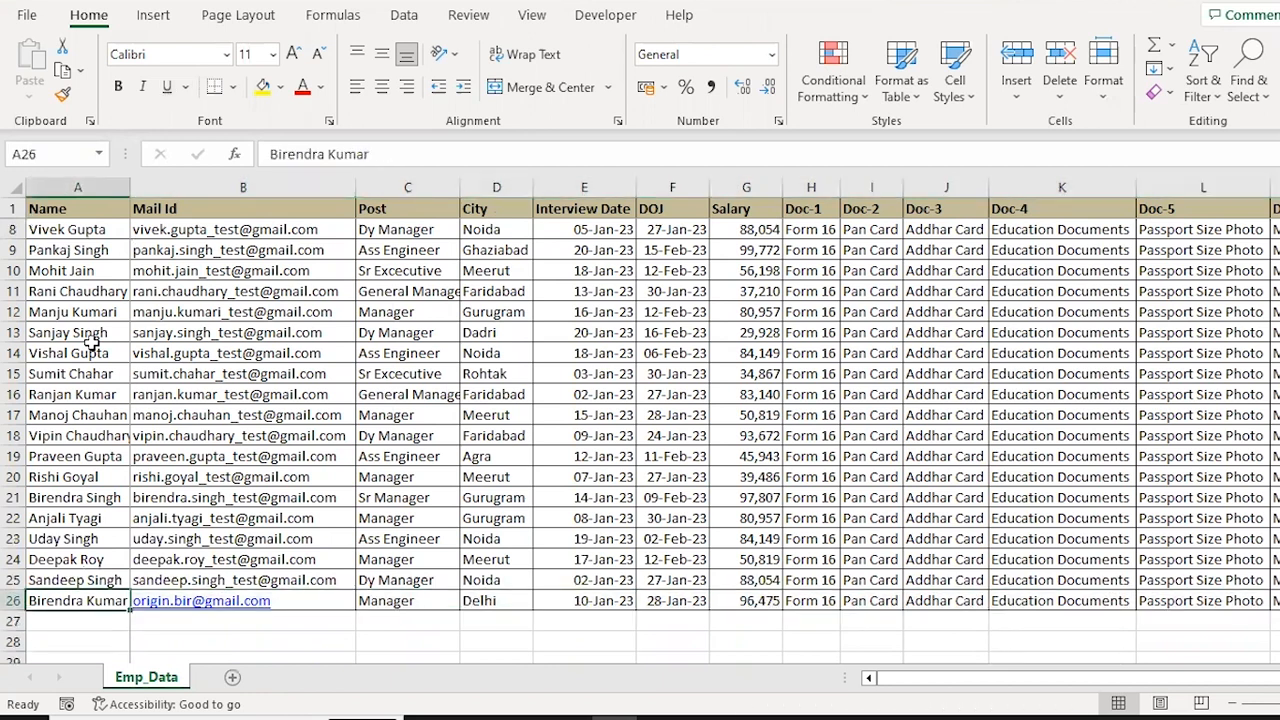
pyautogui.hotkey('ctrl', 'shift', 'Right')
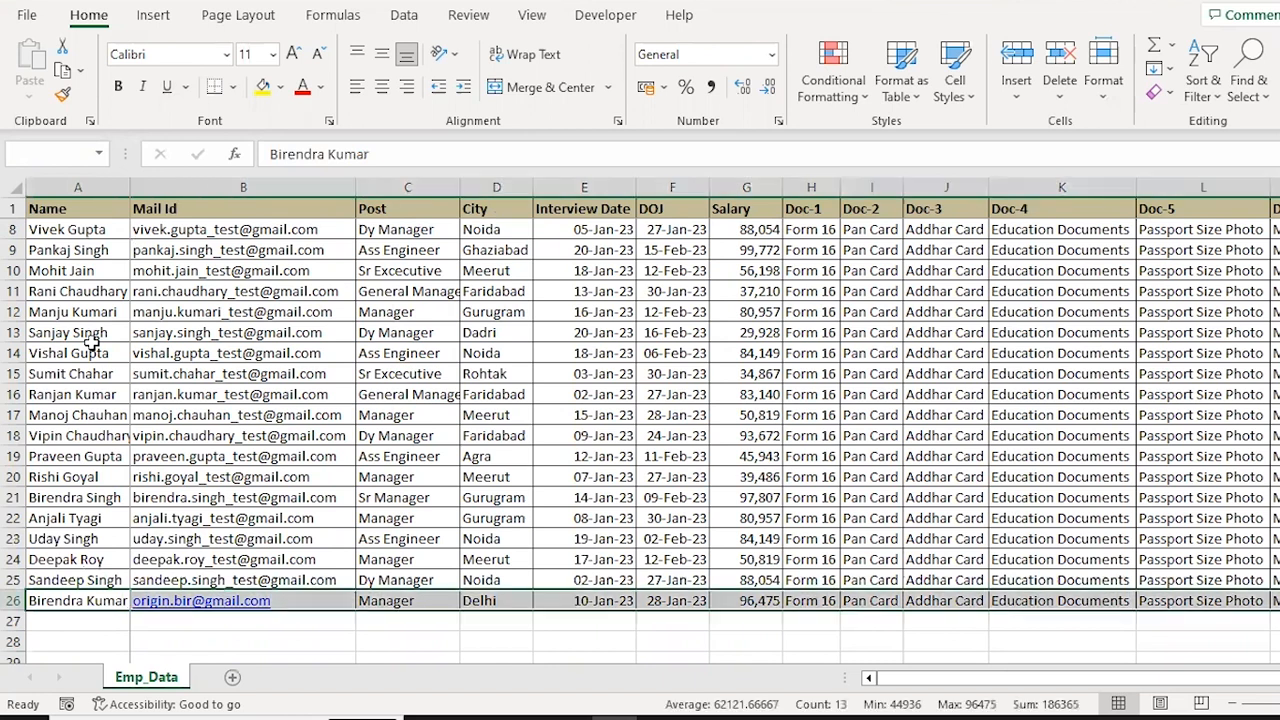
pyautogui.press('Right')
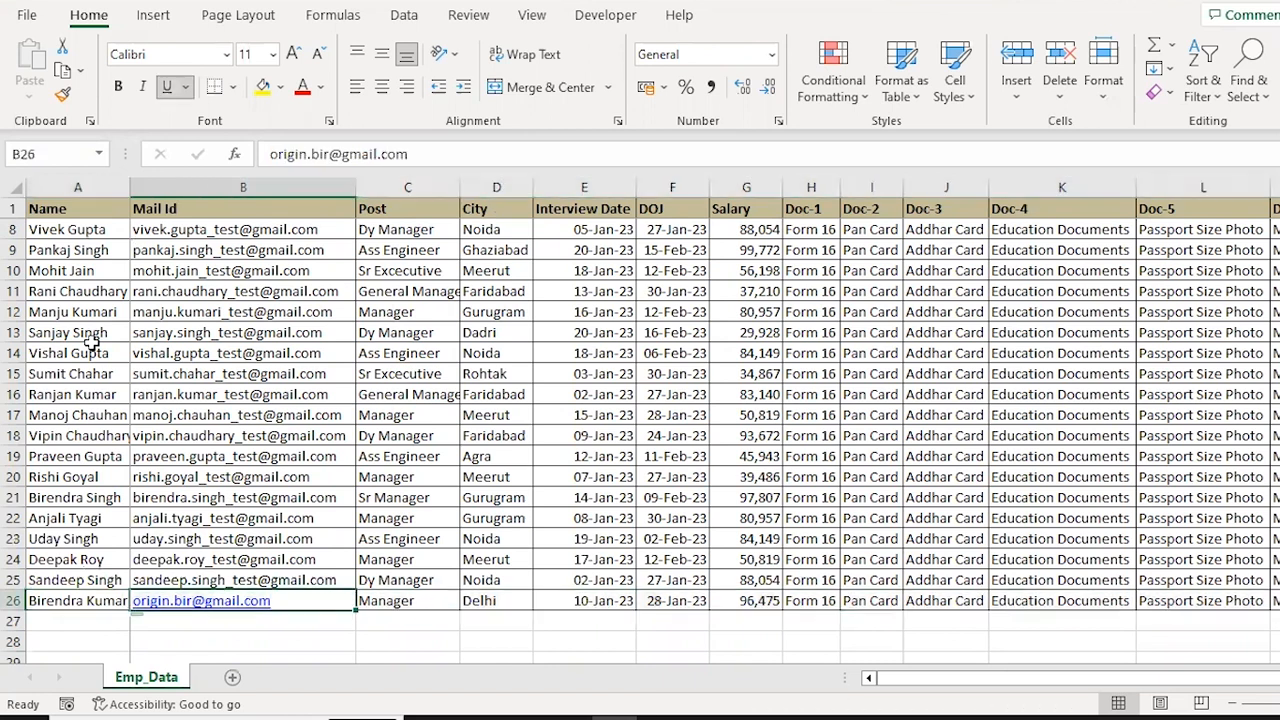
# Inspect the formula-generated mail addresses in B2:B25.
pyautogui.press('Up')
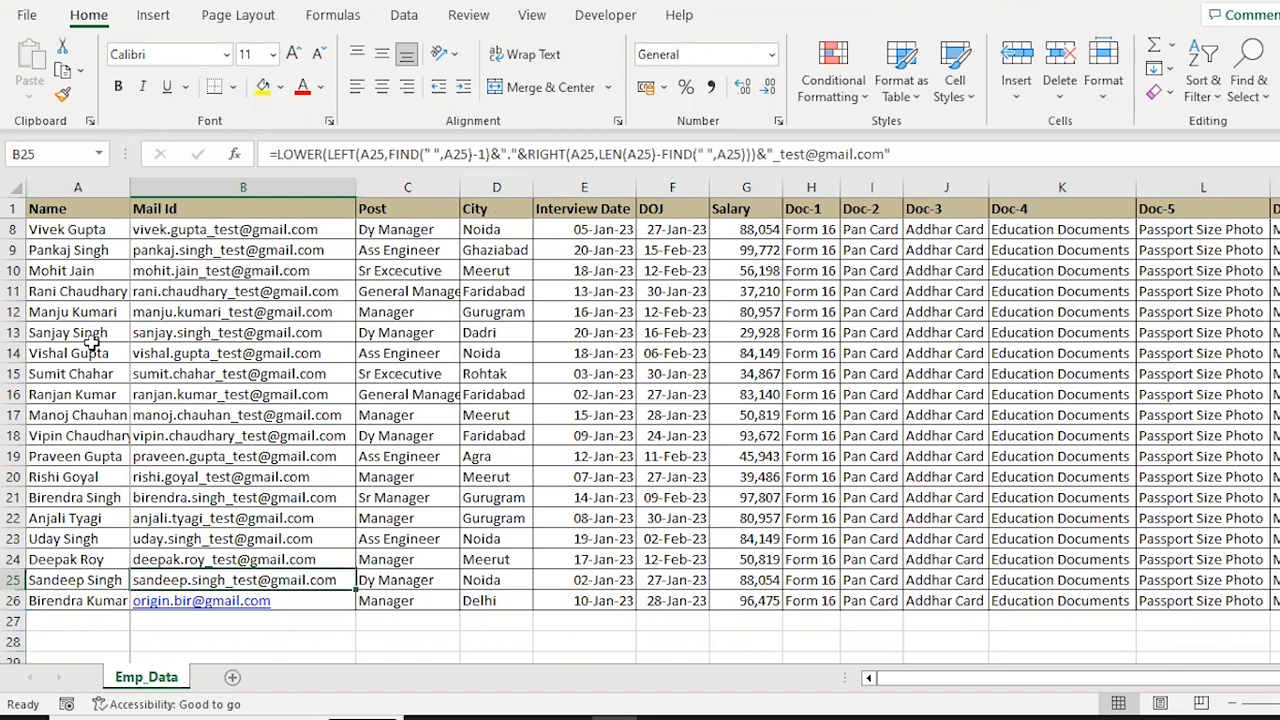
pyautogui.hotkey('ctrl', 'Up')
pyautogui.press('Down')
pyautogui.press('Down')
pyautogui.press('Up')
pyautogui.hotkey('ctrl', 'shift', 'Down')
pyautogui.hotkey('shift', 'Up')
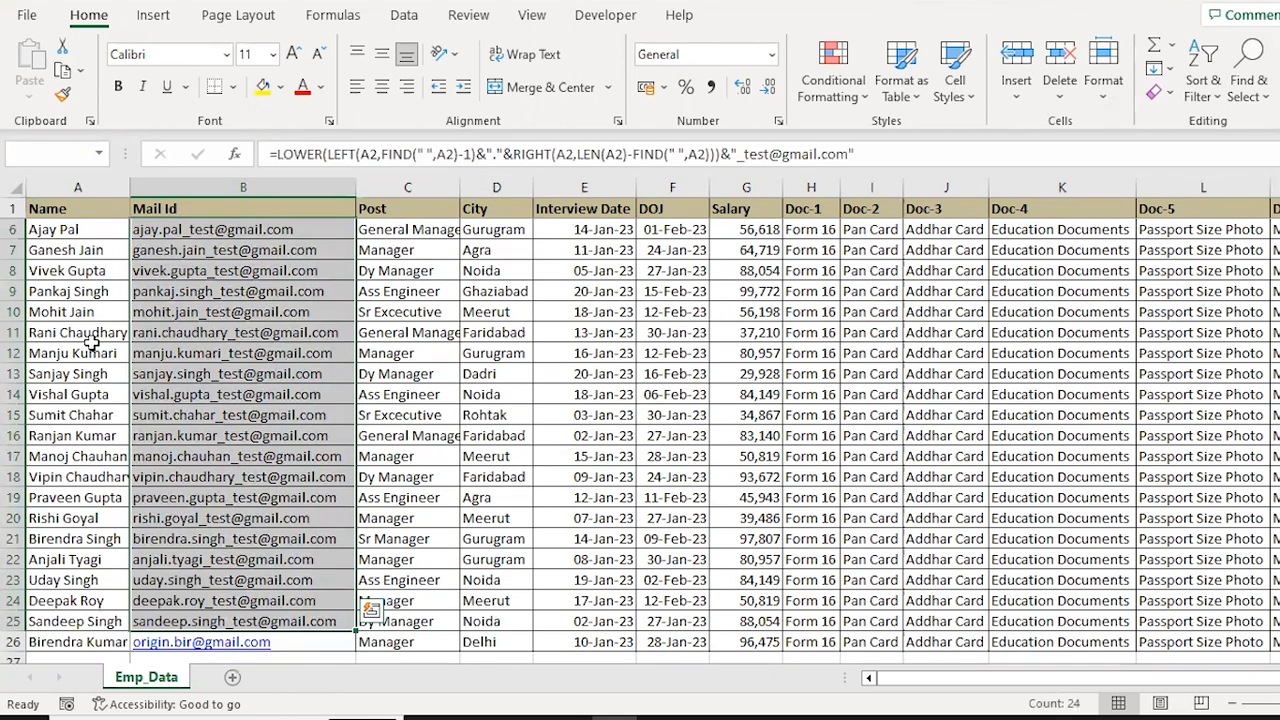
pyautogui.hotkey('ctrl', 'Down')
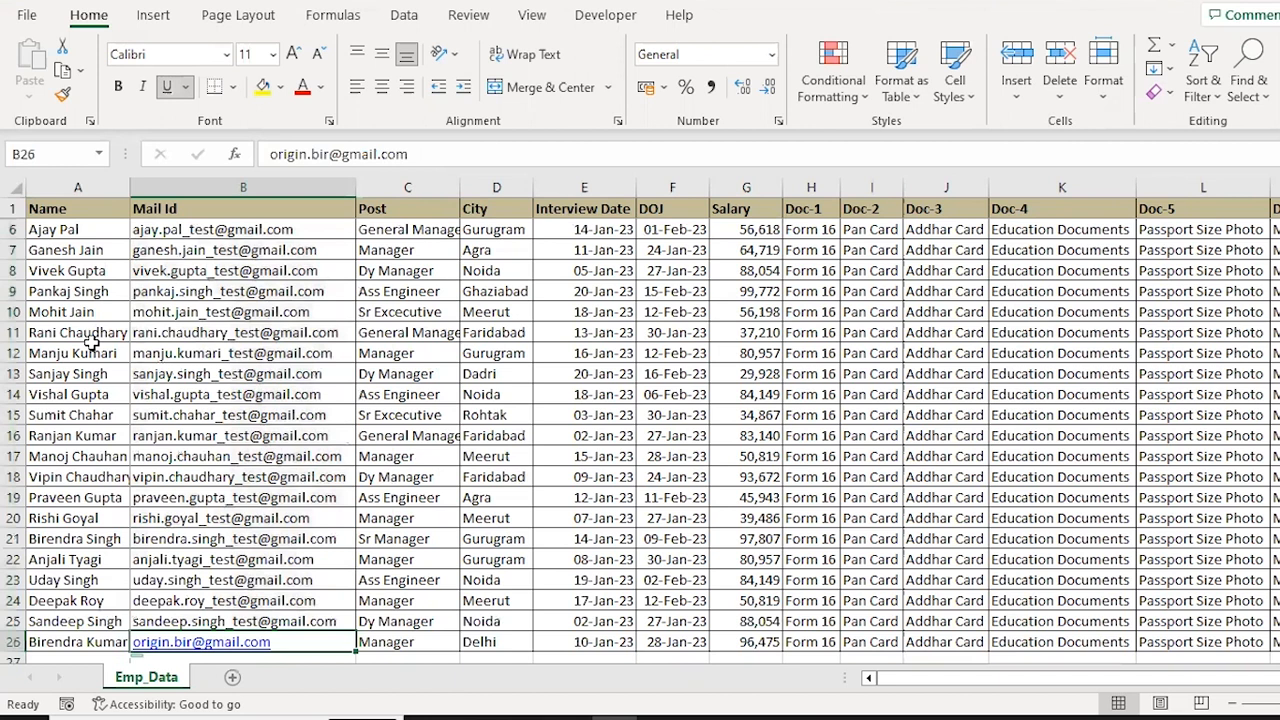
# Compare the full row 26 record with the Mail Id in row 25, leaving row 26 selected.
pyautogui.press('Left')
pyautogui.hotkey('ctrl', 'shift', 'Right')
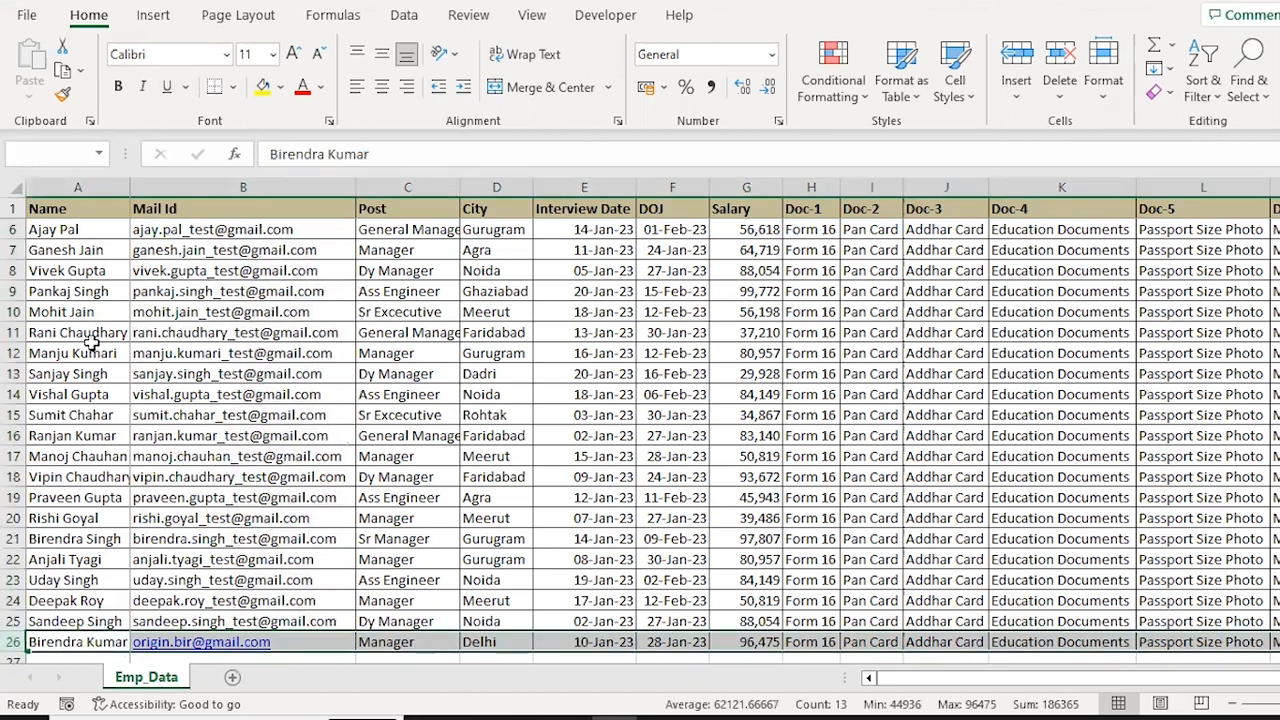
pyautogui.hotkey('ctrl', 'Up')
pyautogui.press('Down')
pyautogui.hotkey('ctrl', 'Down')
pyautogui.press('Up')
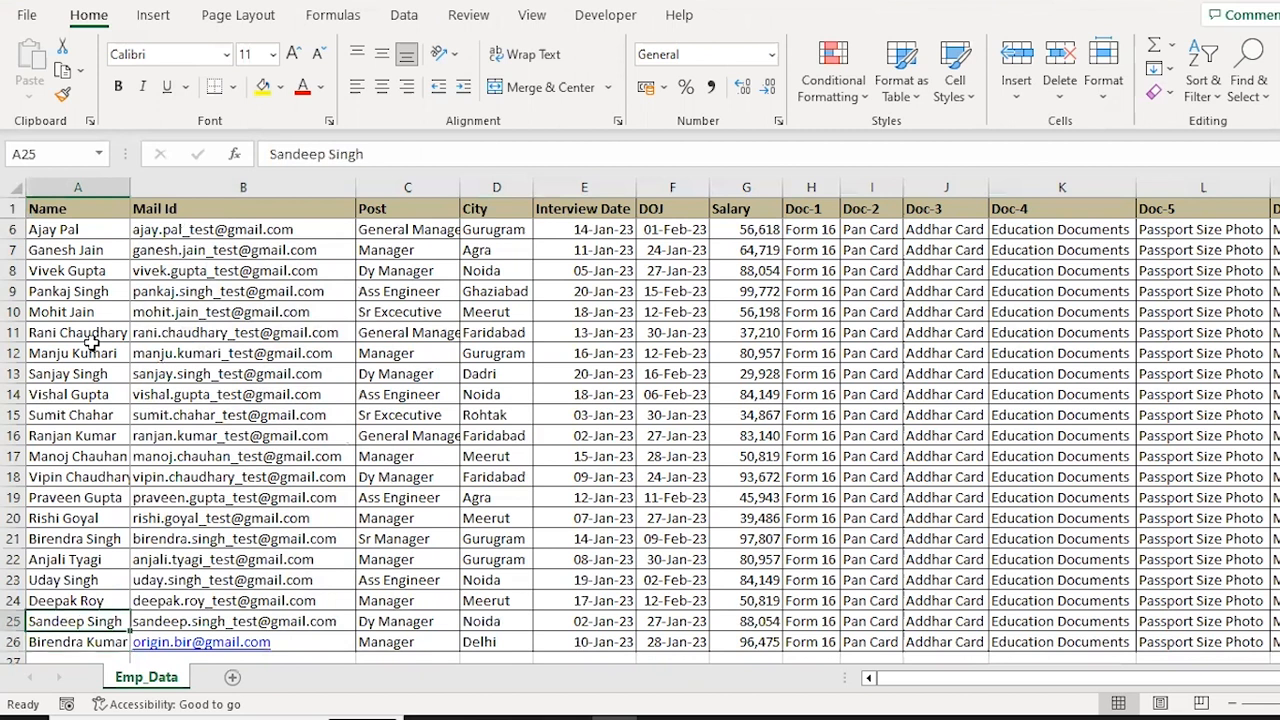
pyautogui.press('Right')
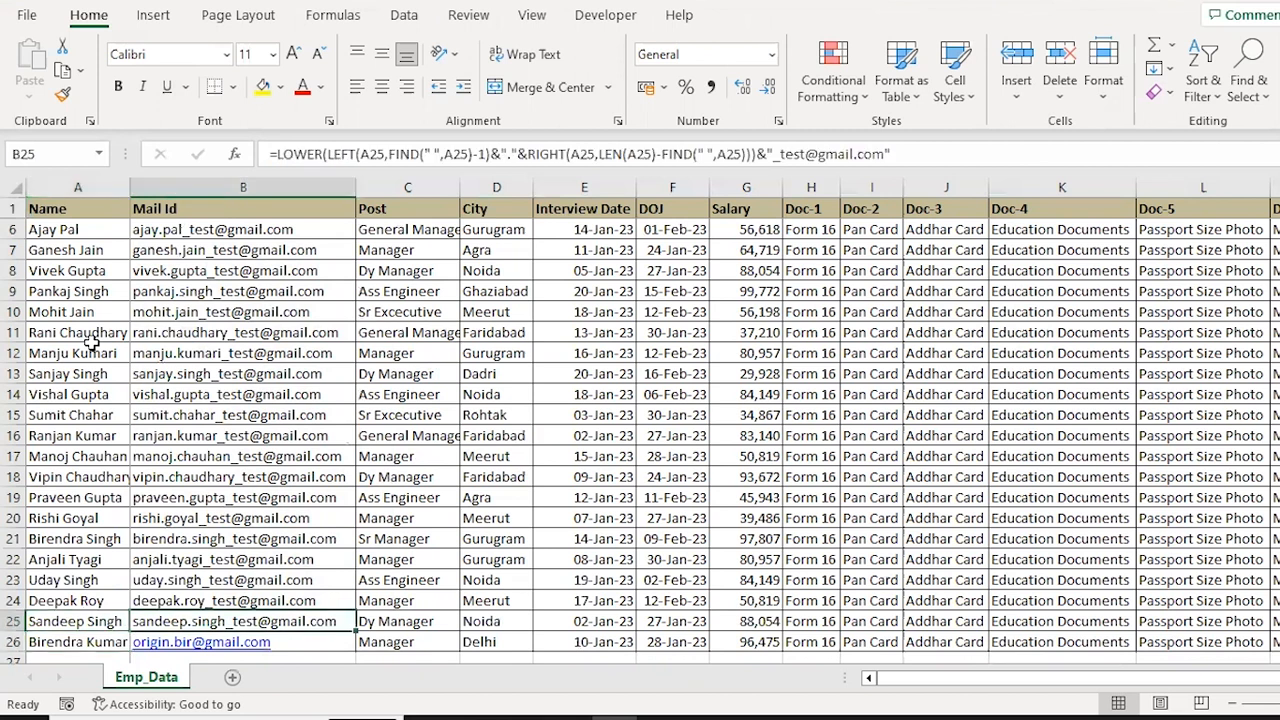
pyautogui.press('Down')
pyautogui.hotkey('shift', 'space')
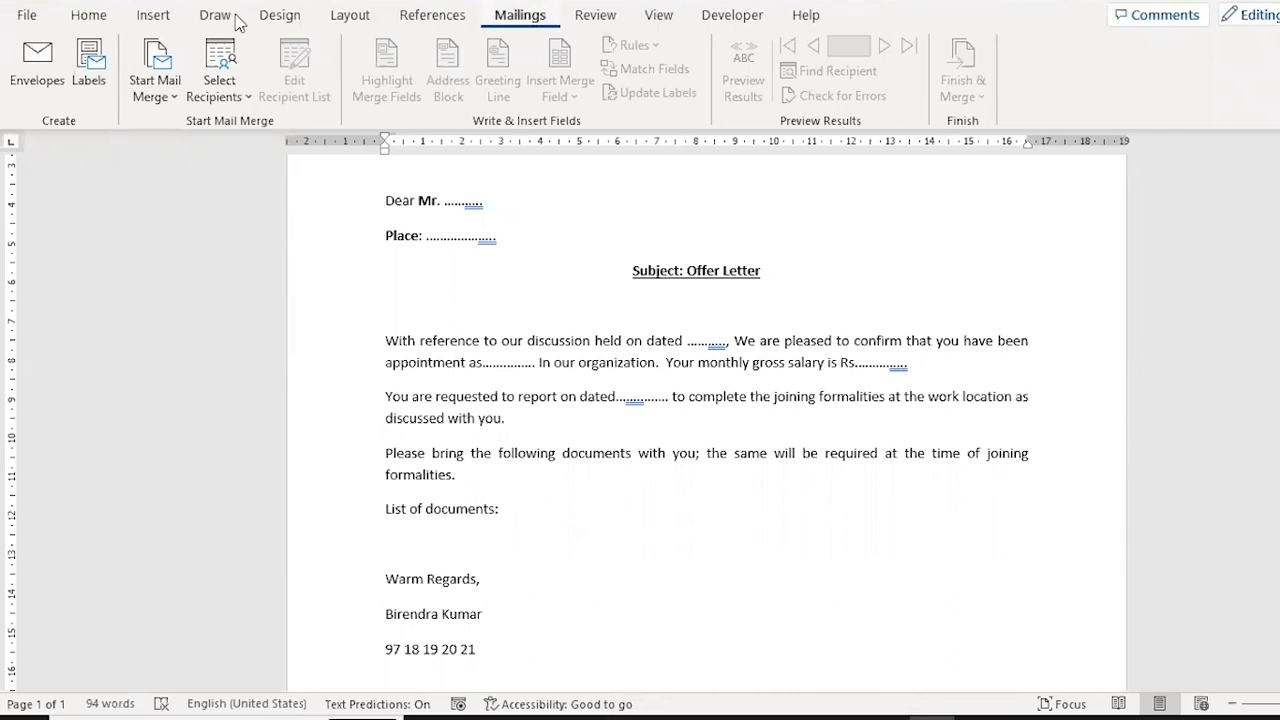
# In the Word offer letter, start a new recipient list and enter the title Mr. with the recipient's first and last name.
pyautogui.click(247, 97)
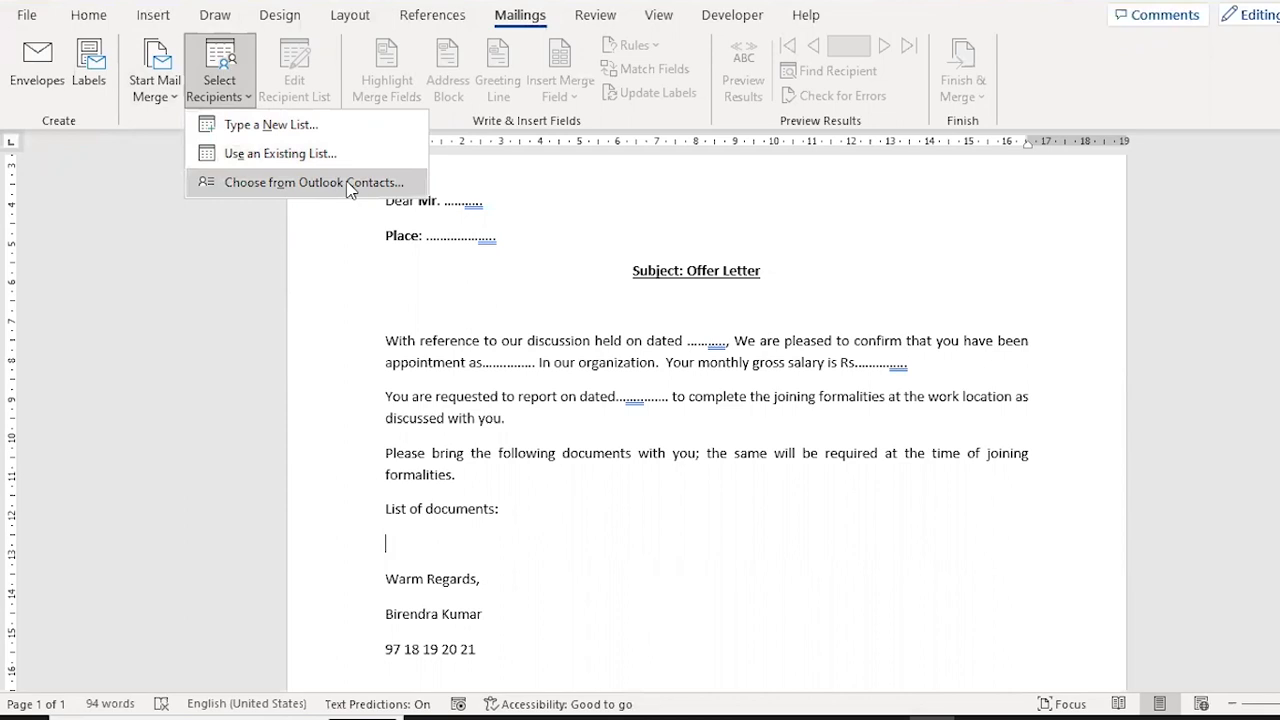
pyautogui.click(262, 123)
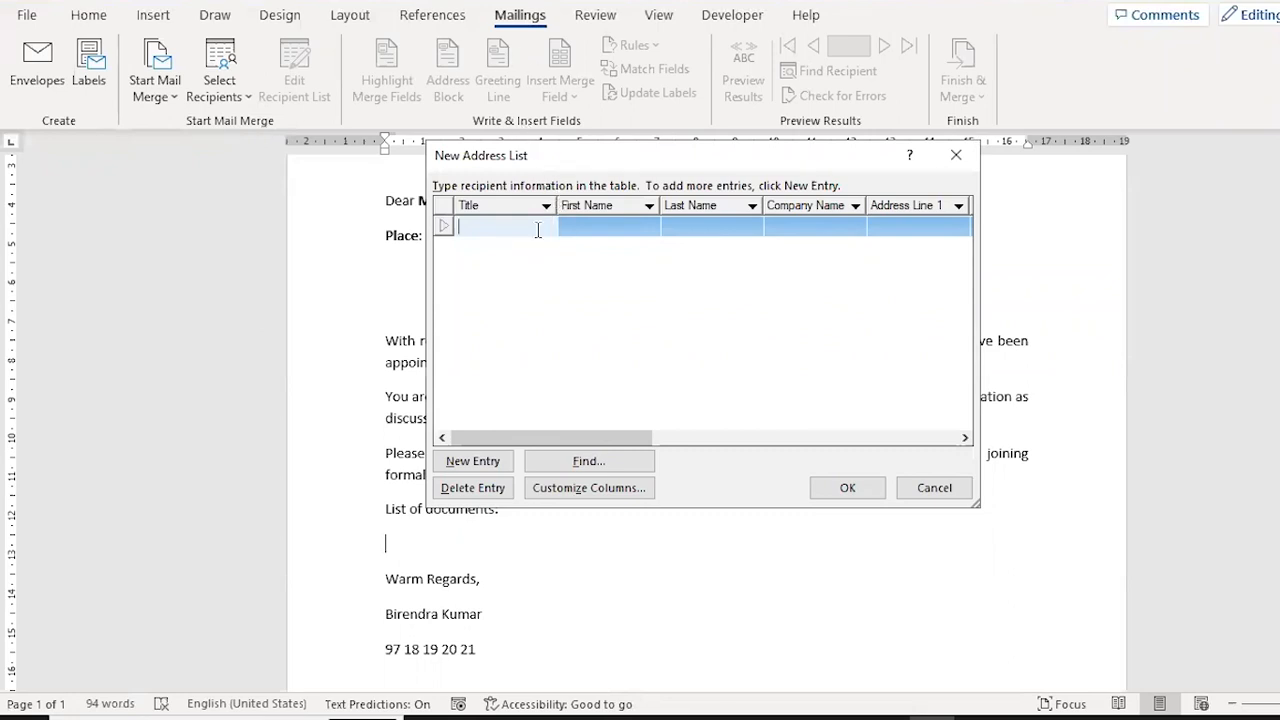
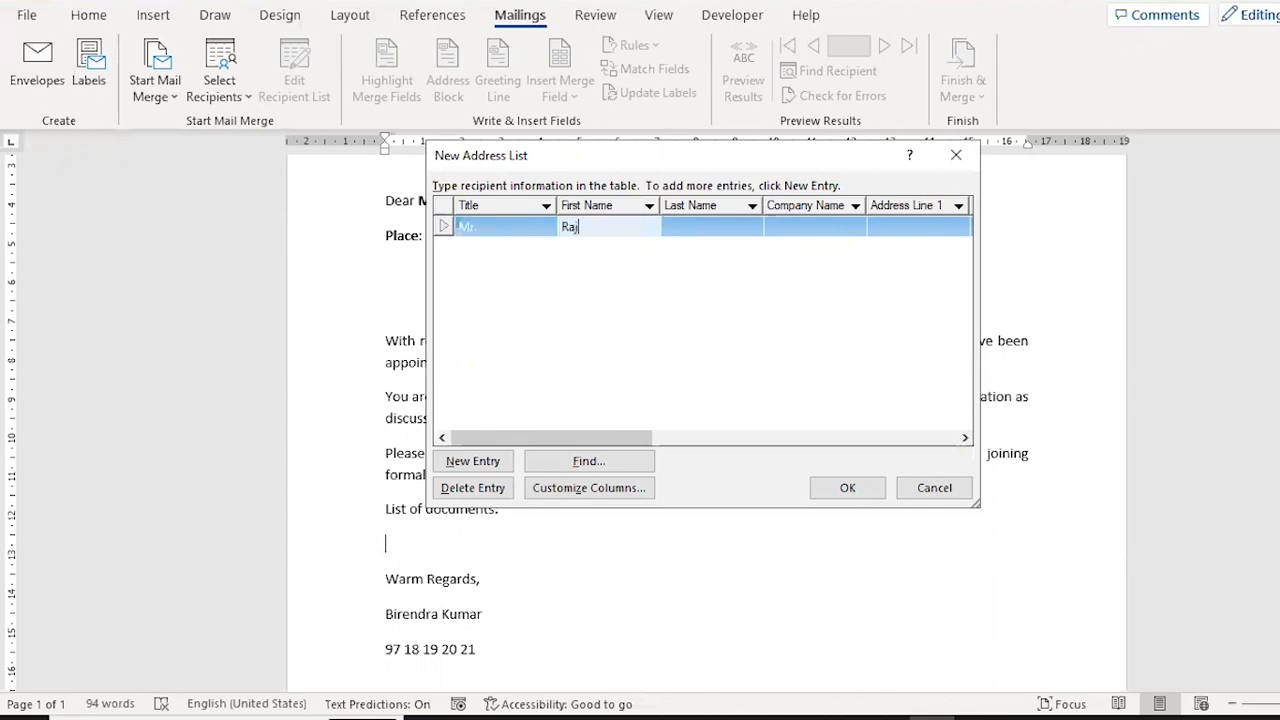
pyautogui.press('Tab')
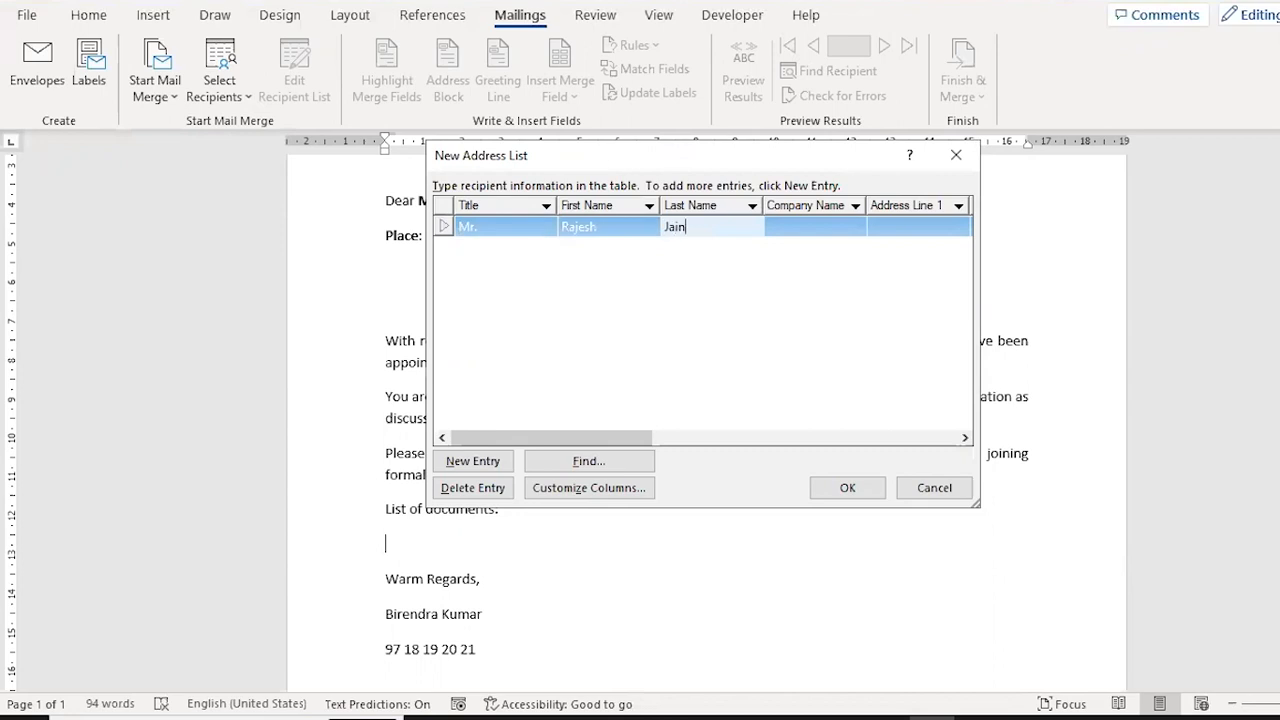
pyautogui.press('Tab')
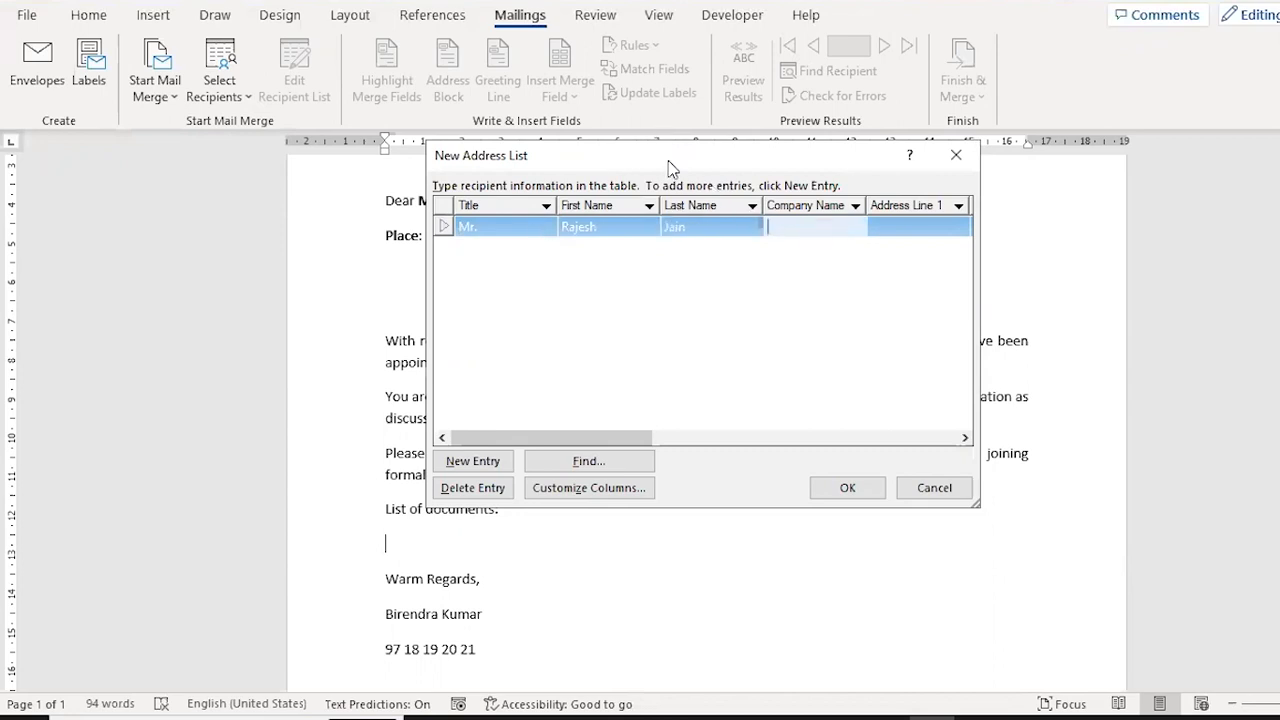
# Rename the Company Name field of the address list to Place.
pyautogui.moveTo(815, 150); pyautogui.dragTo(983, 141)
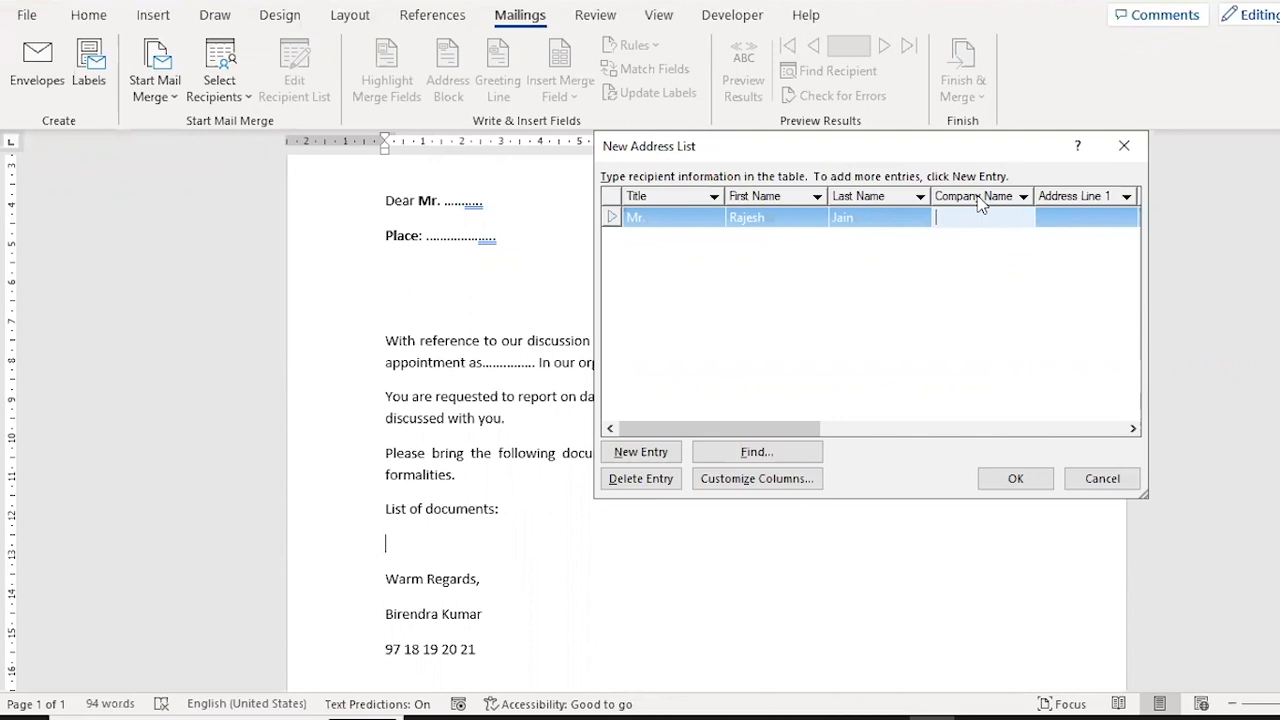
pyautogui.click(750, 480)
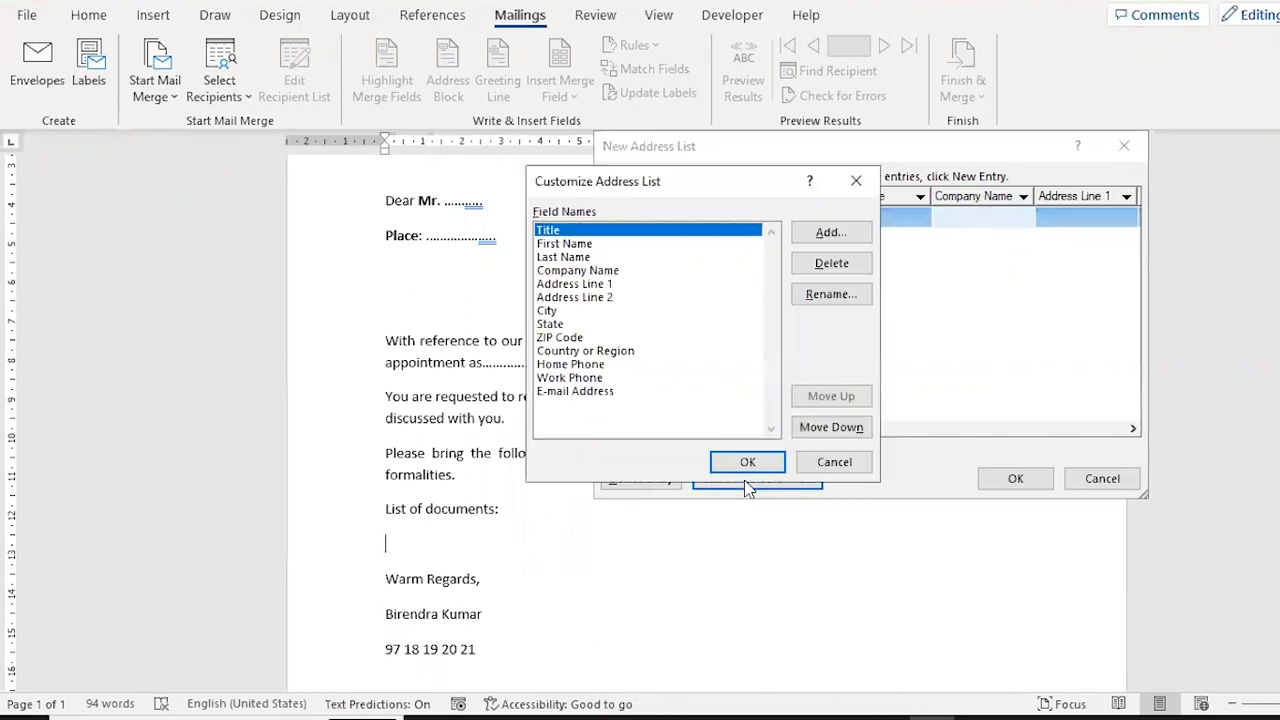
pyautogui.click(589, 272)
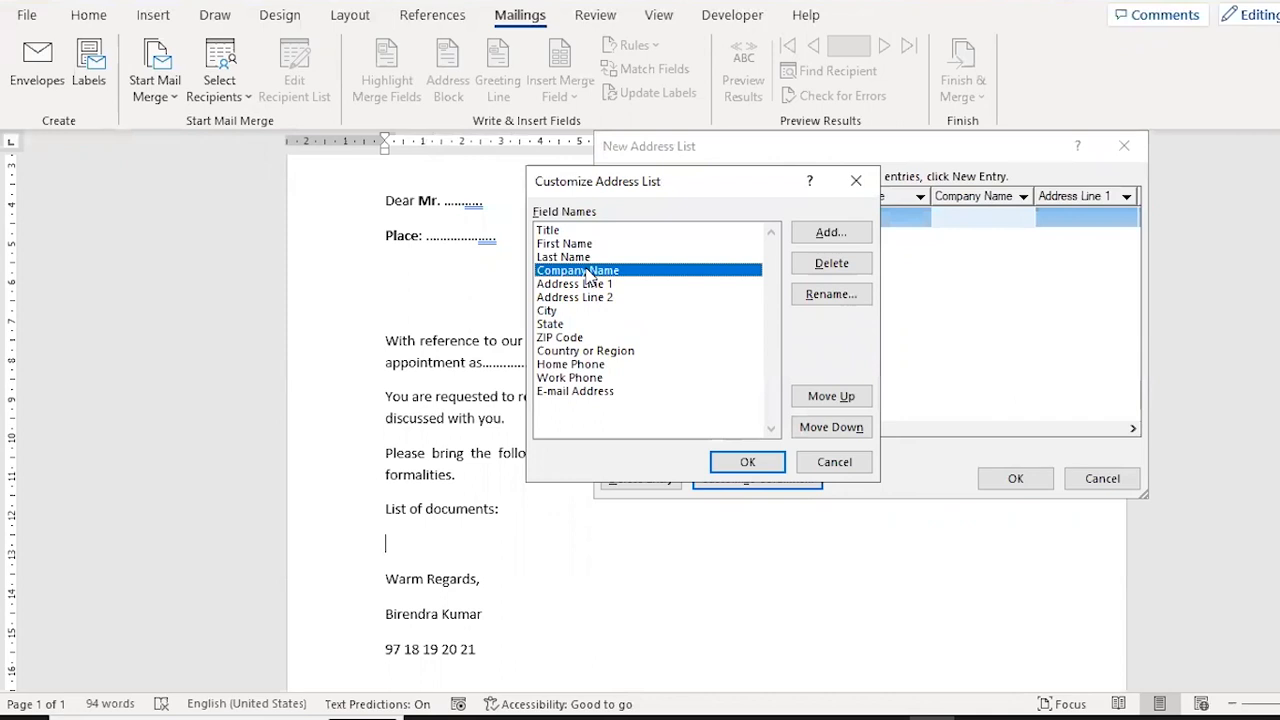
pyautogui.click(828, 295)
pyautogui.write('Planc')
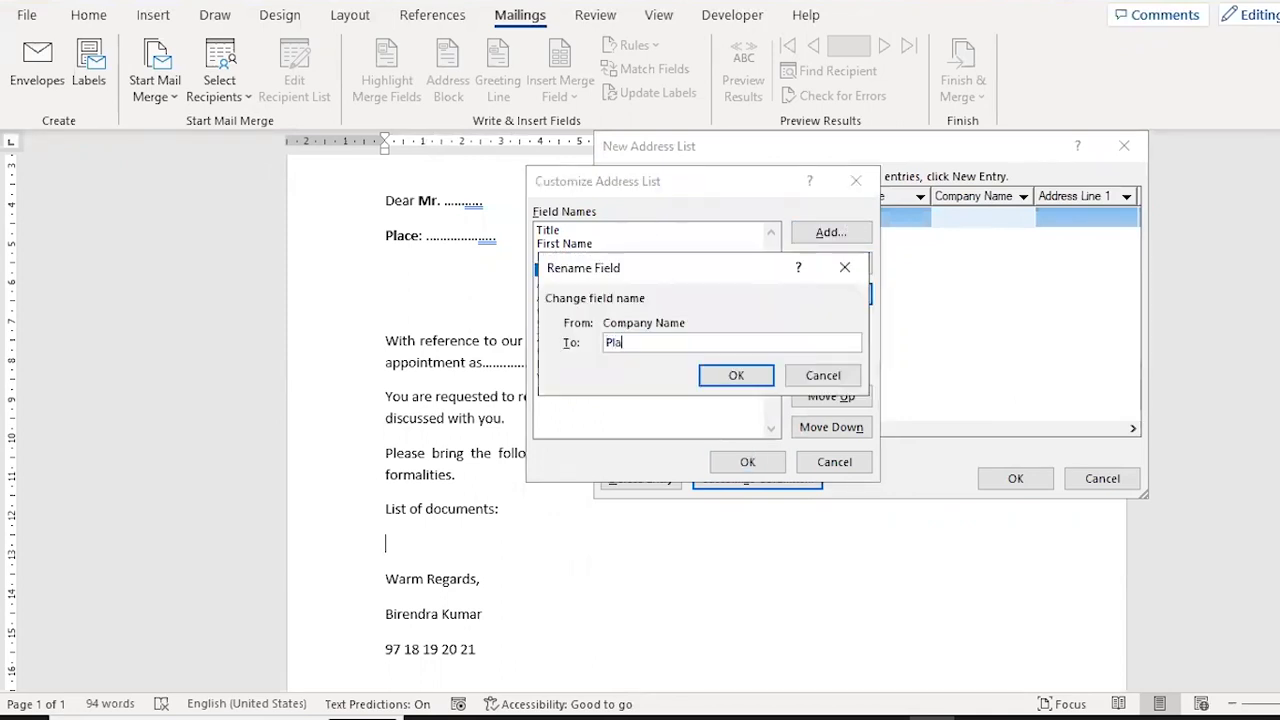
pyautogui.press('BackSpace')
pyautogui.press('BackSpace')
pyautogui.write('ce')
pyautogui.click(736, 375)
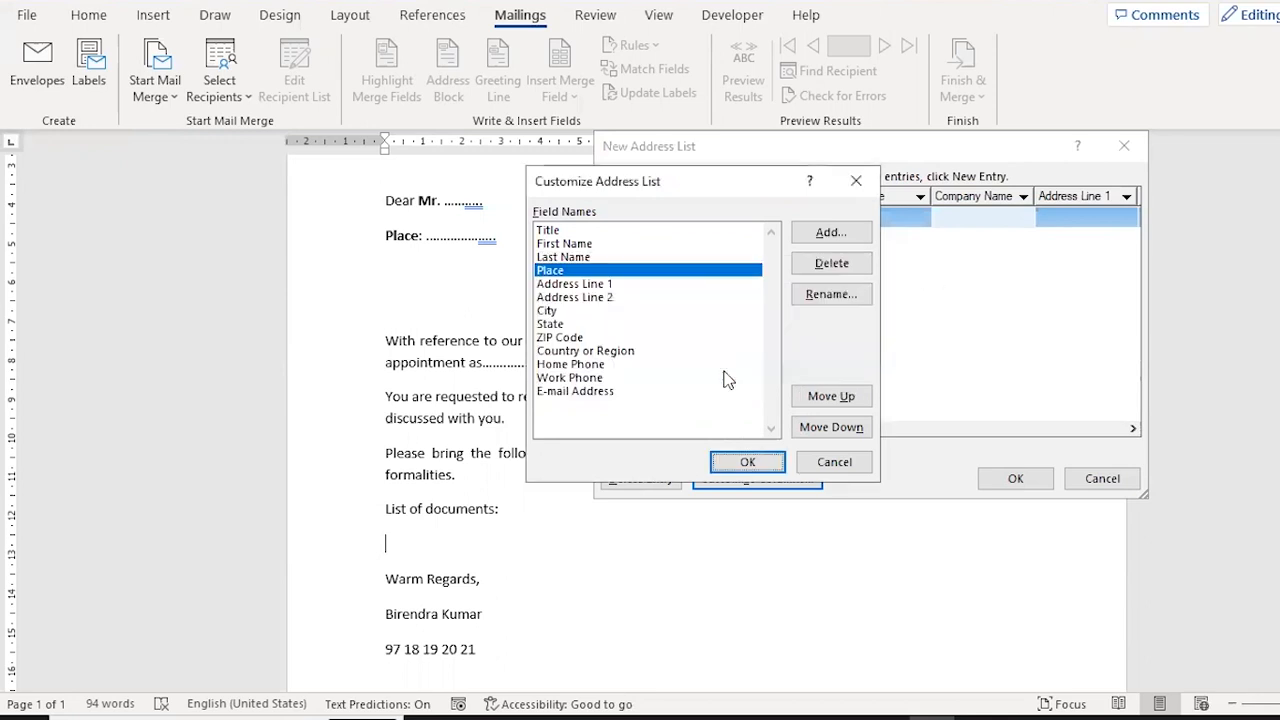
pyautogui.click(747, 464)
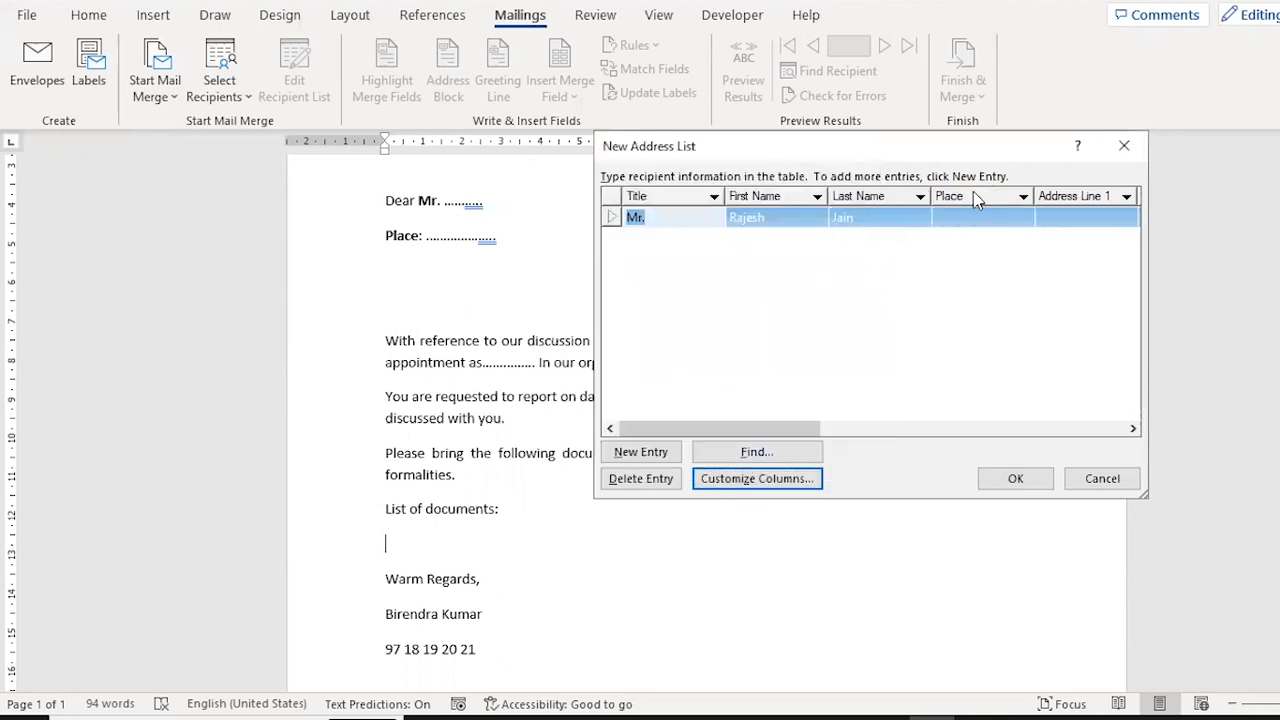
# Enter Noida as the recipient's place, add a blank second entry, and discard the new address list.
pyautogui.click(969, 220)
pyautogui.write('Noida')
pyautogui.press('Tab')
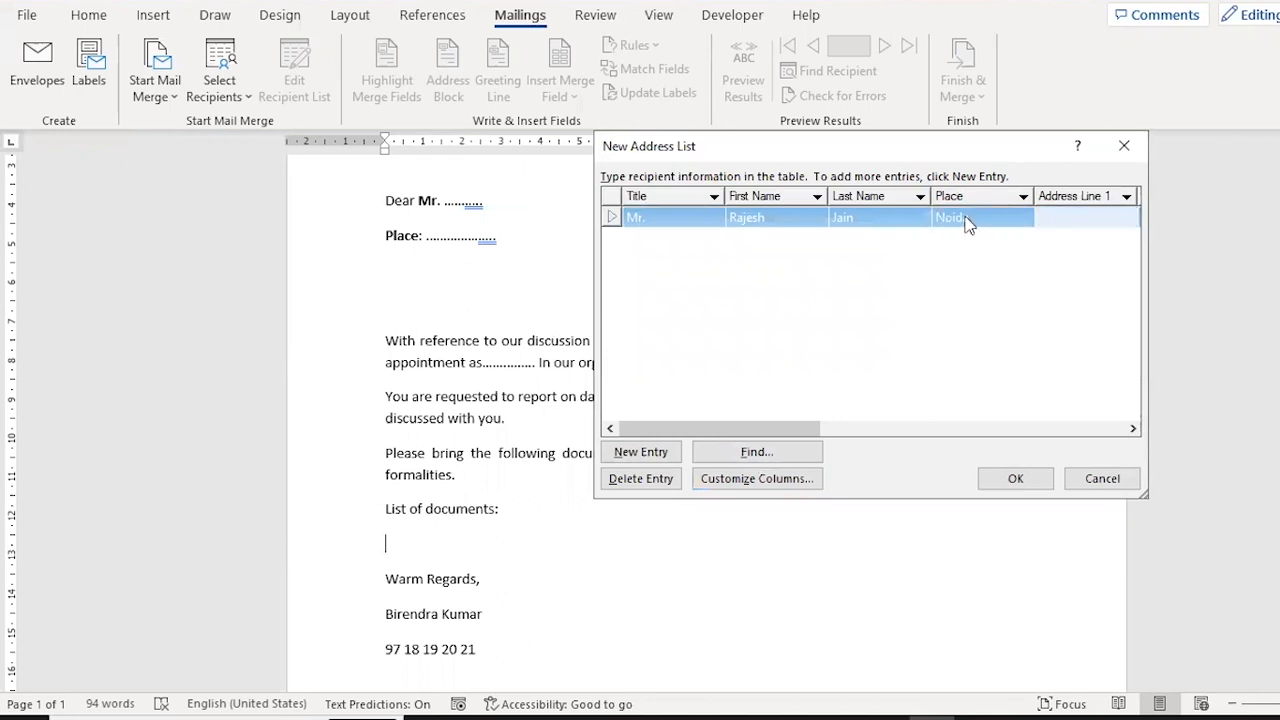
pyautogui.click(650, 456)
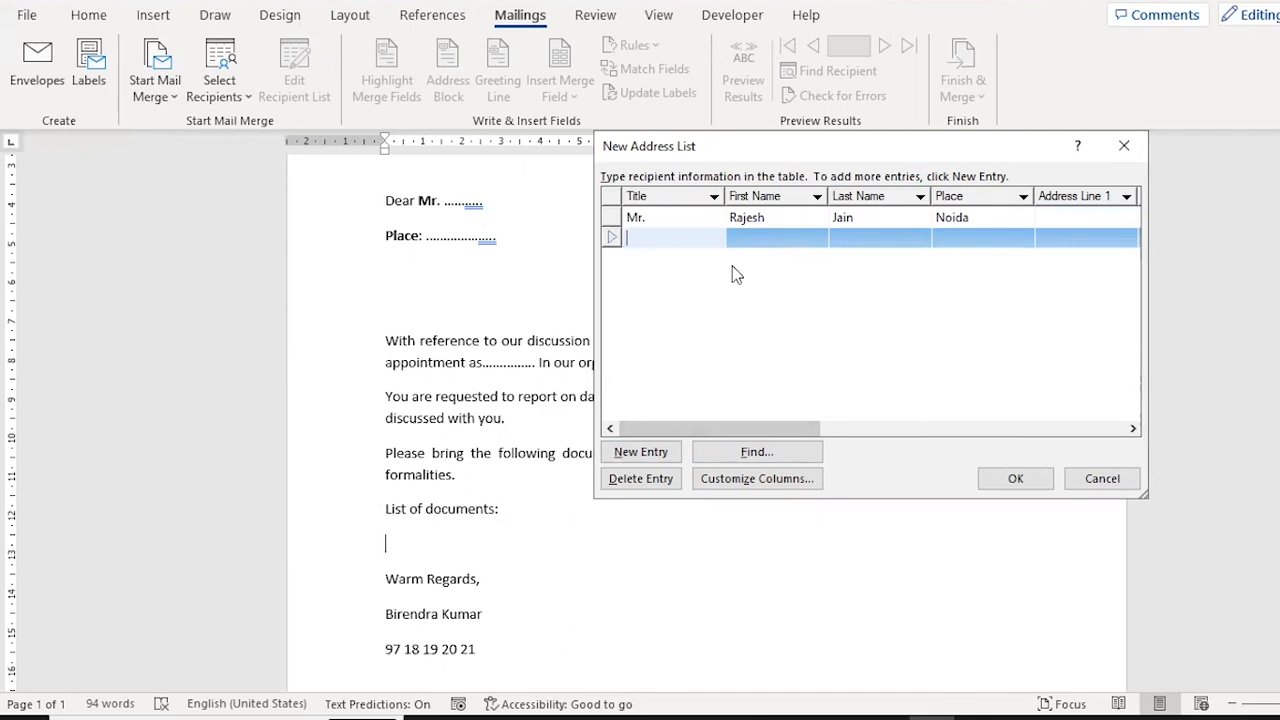
pyautogui.click(1100, 479)
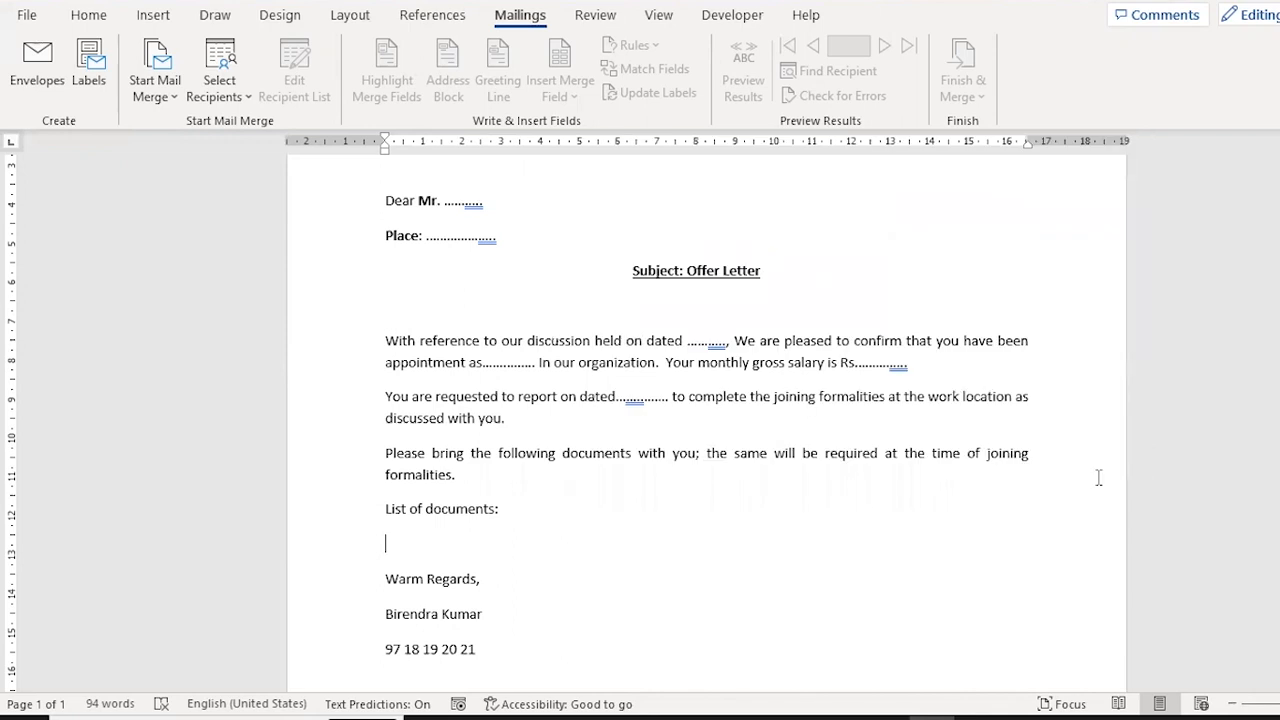
# Use the existing List of Selected Candidates workbook as the recipient list, choosing its Emp_Data$ table.
pyautogui.click(247, 100)
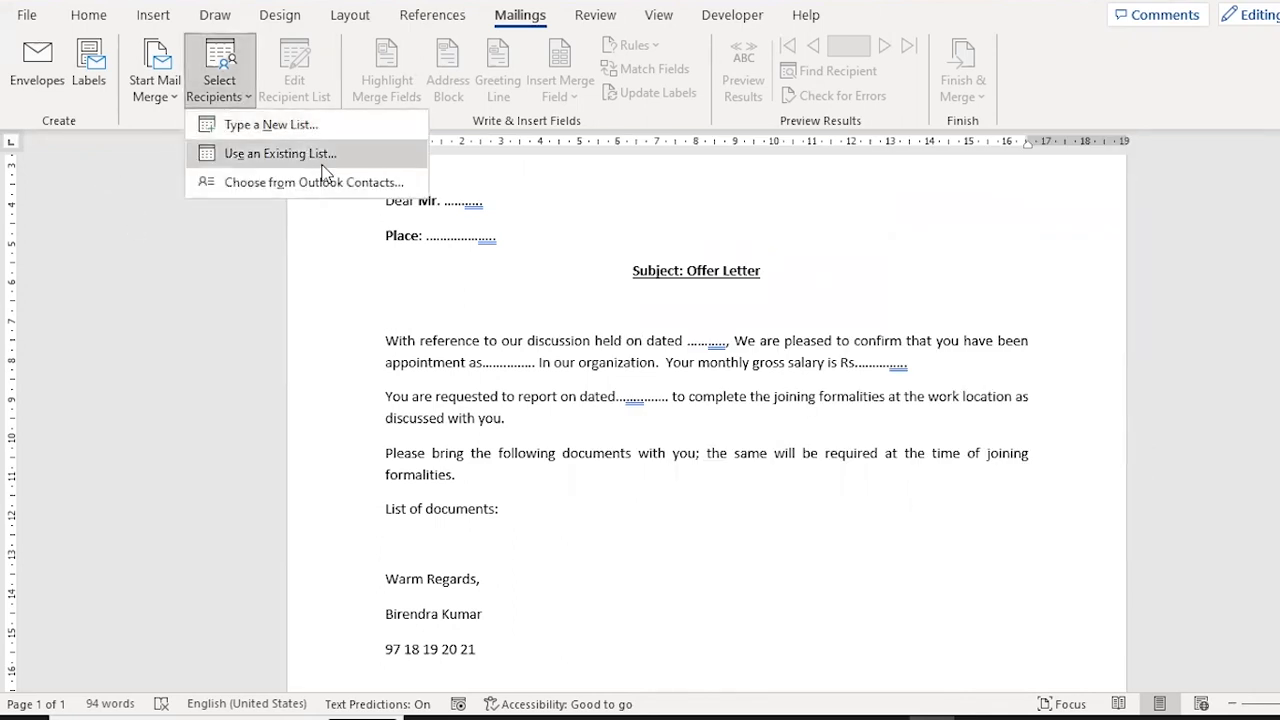
pyautogui.click(270, 155)
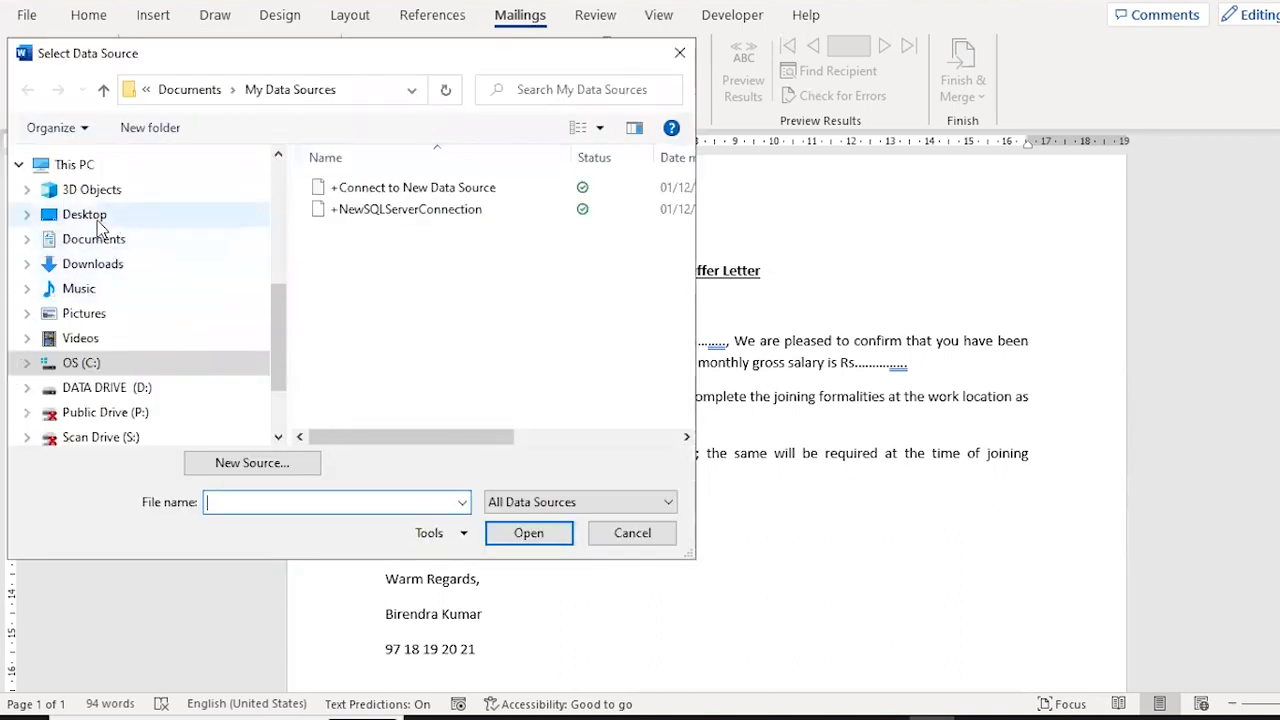
pyautogui.click(98, 222)
pyautogui.click(354, 304)
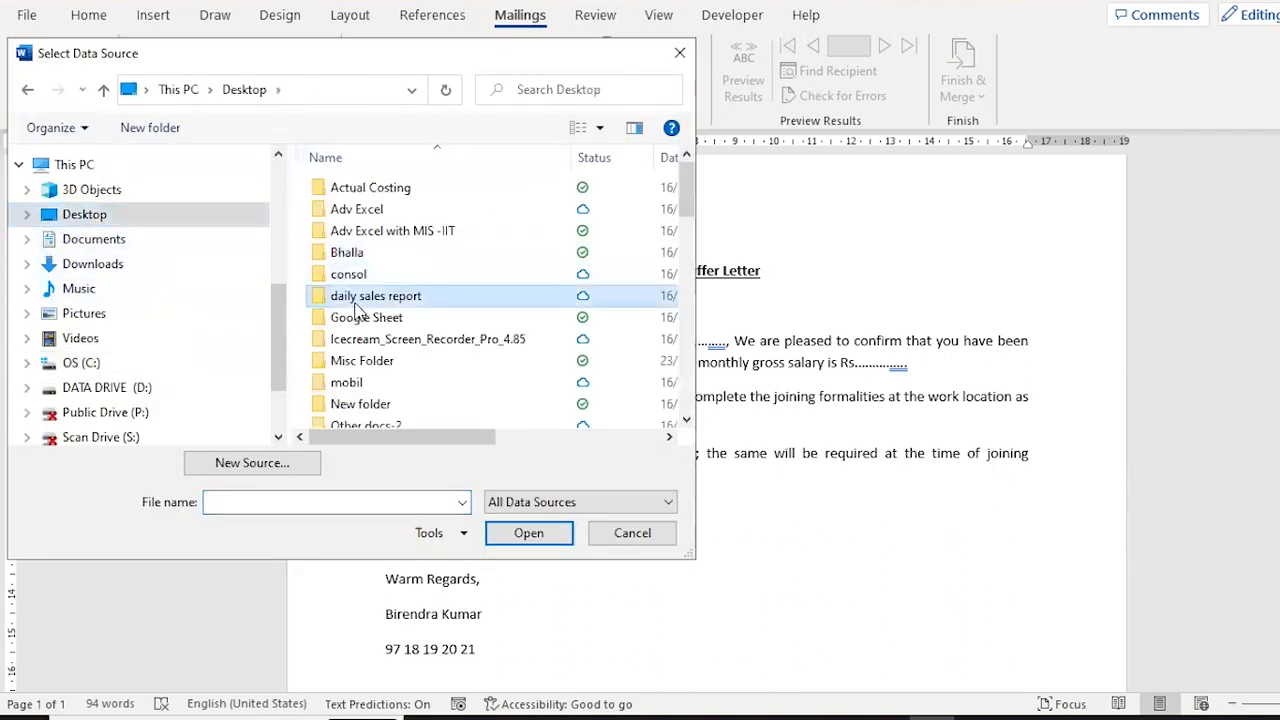
pyautogui.write('ex')
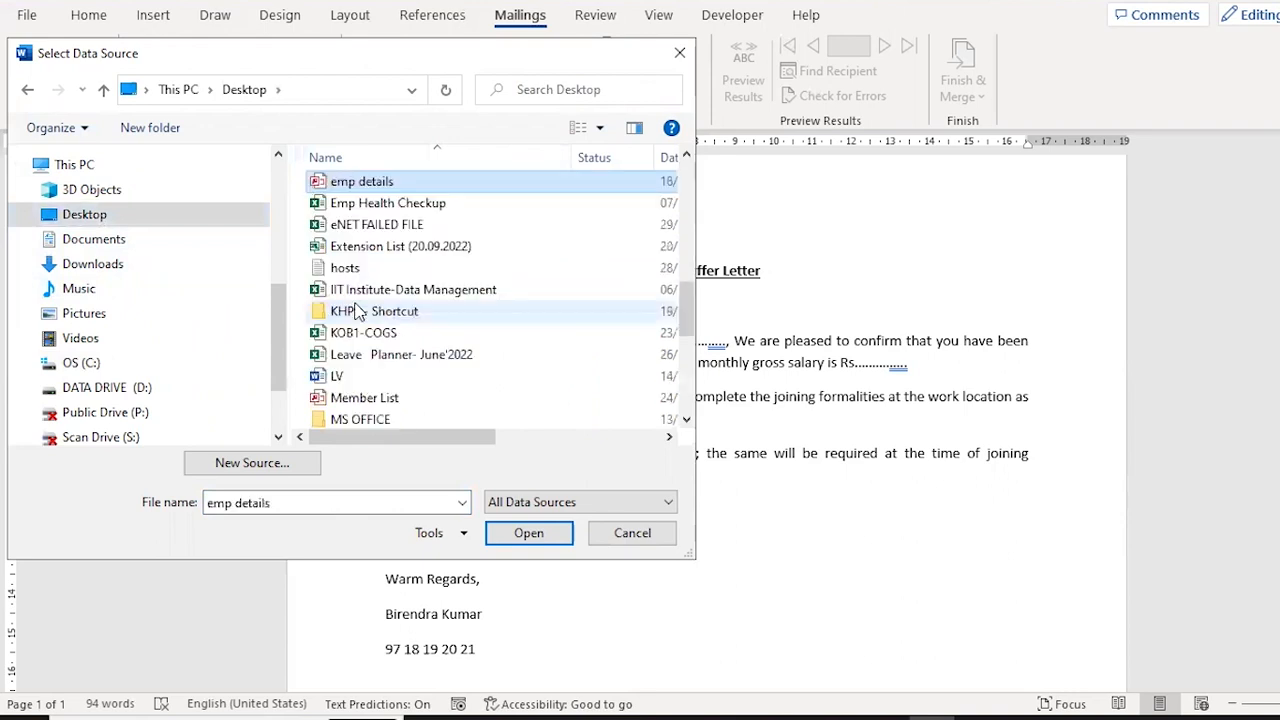
pyautogui.write('ex')
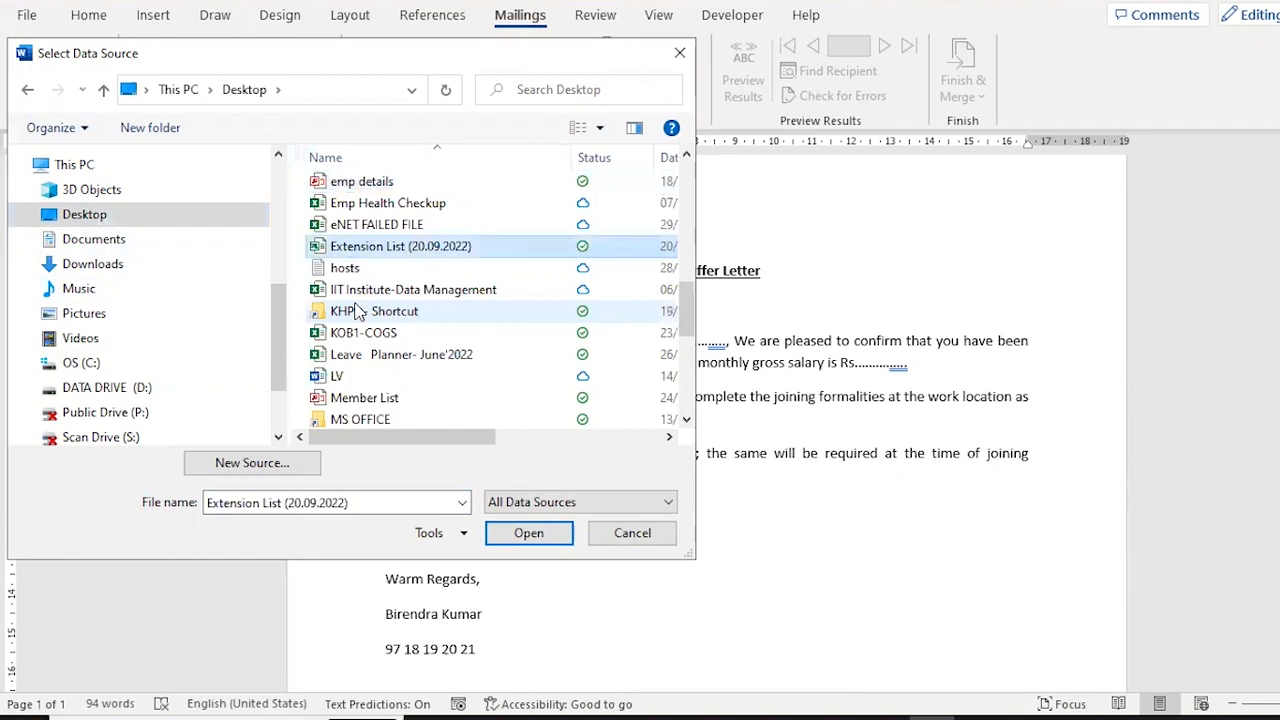
pyautogui.write('x')
pyautogui.press('Return')
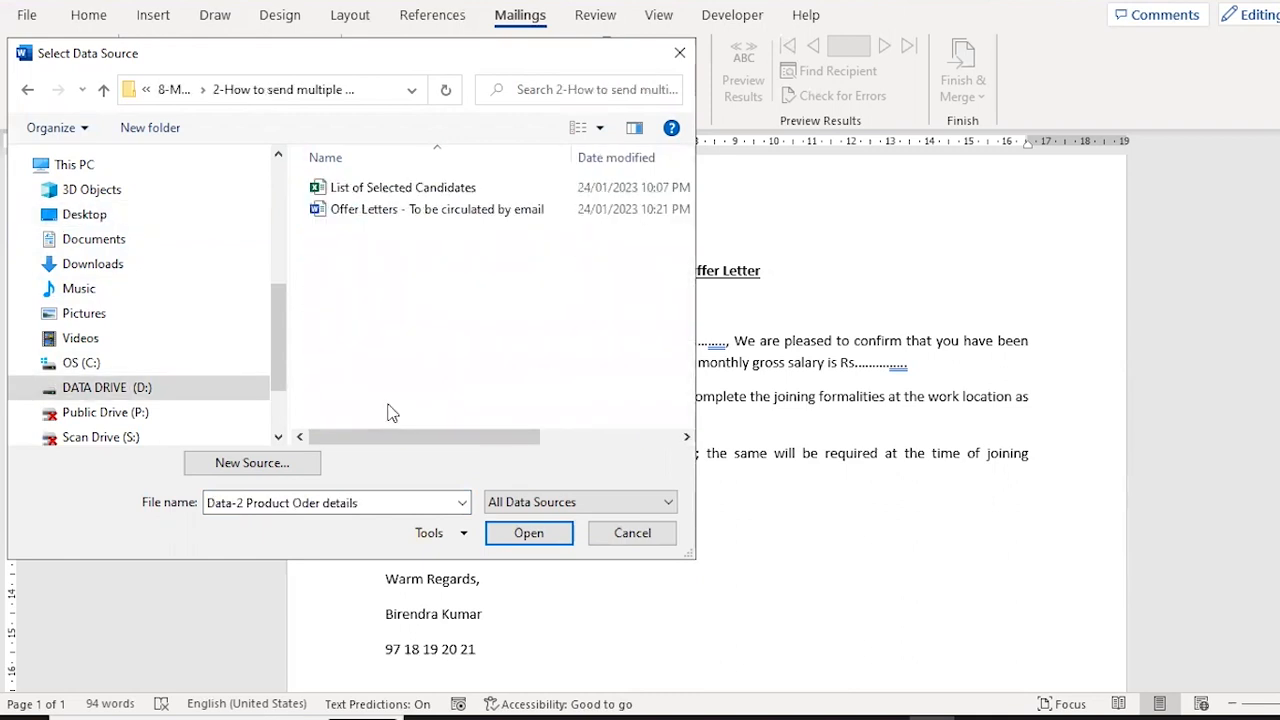
pyautogui.press('Down')
pyautogui.press('Up')
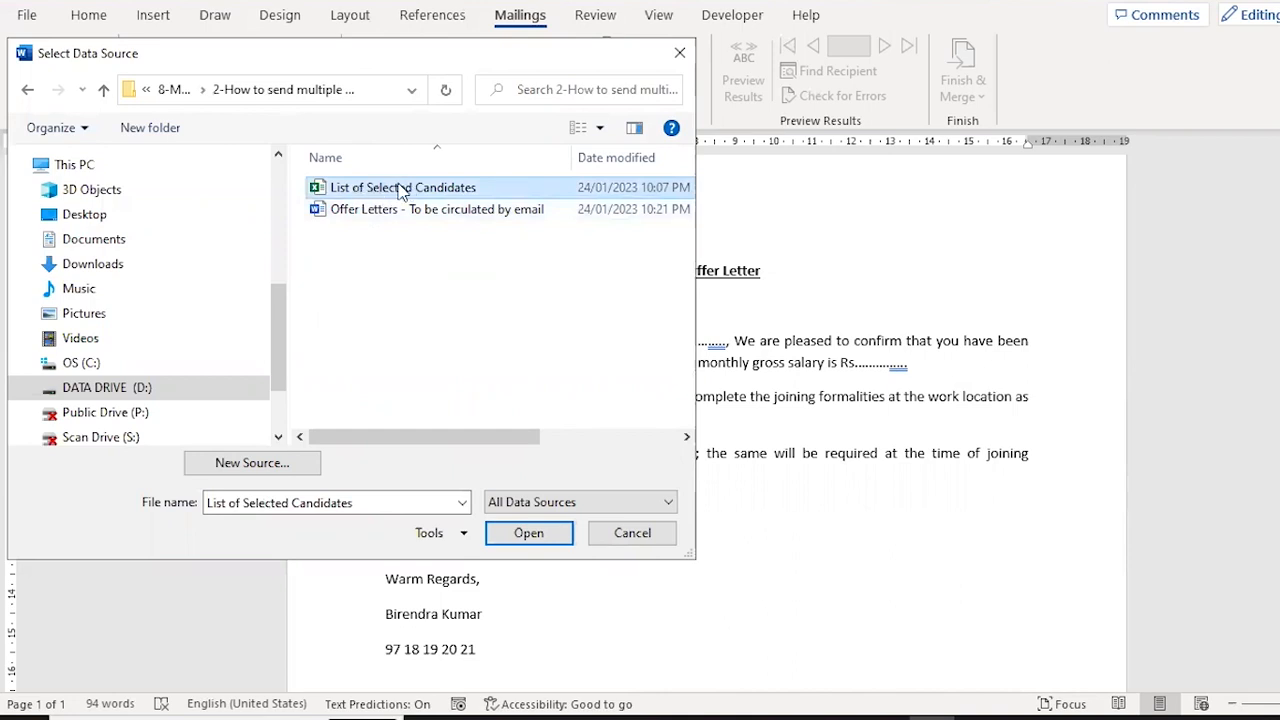
pyautogui.click(533, 545)
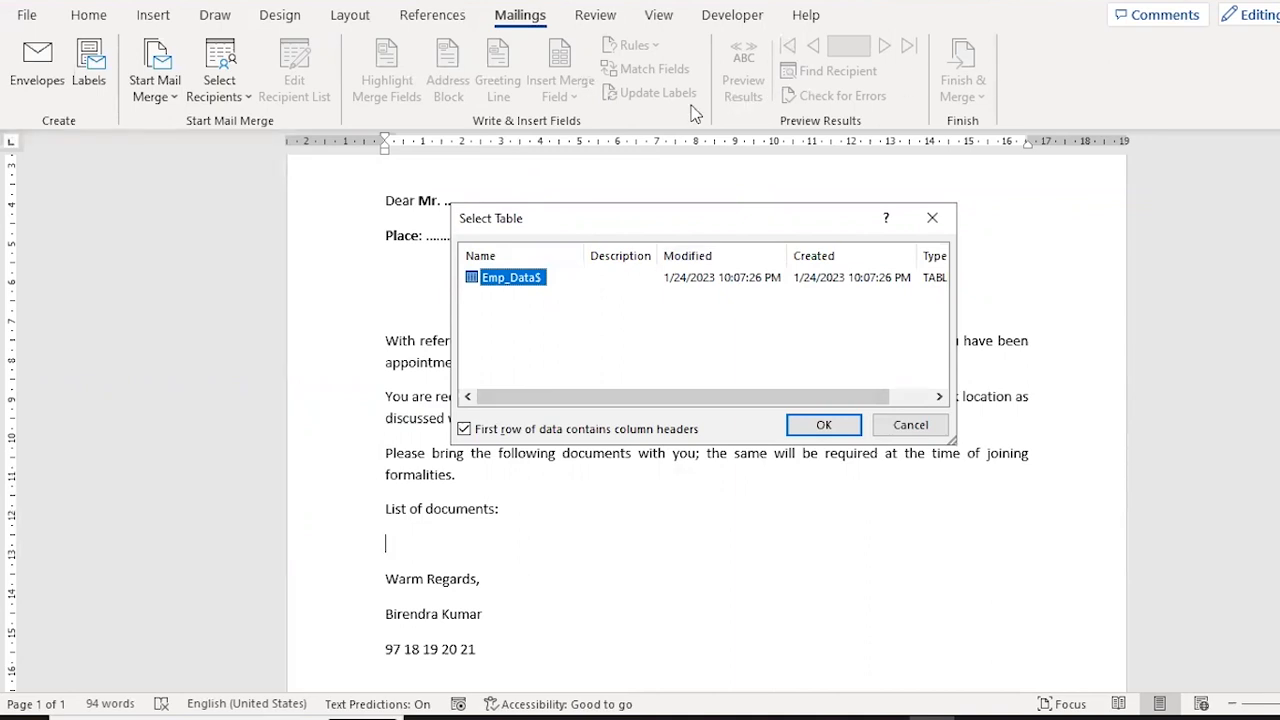
pyautogui.click(824, 426)
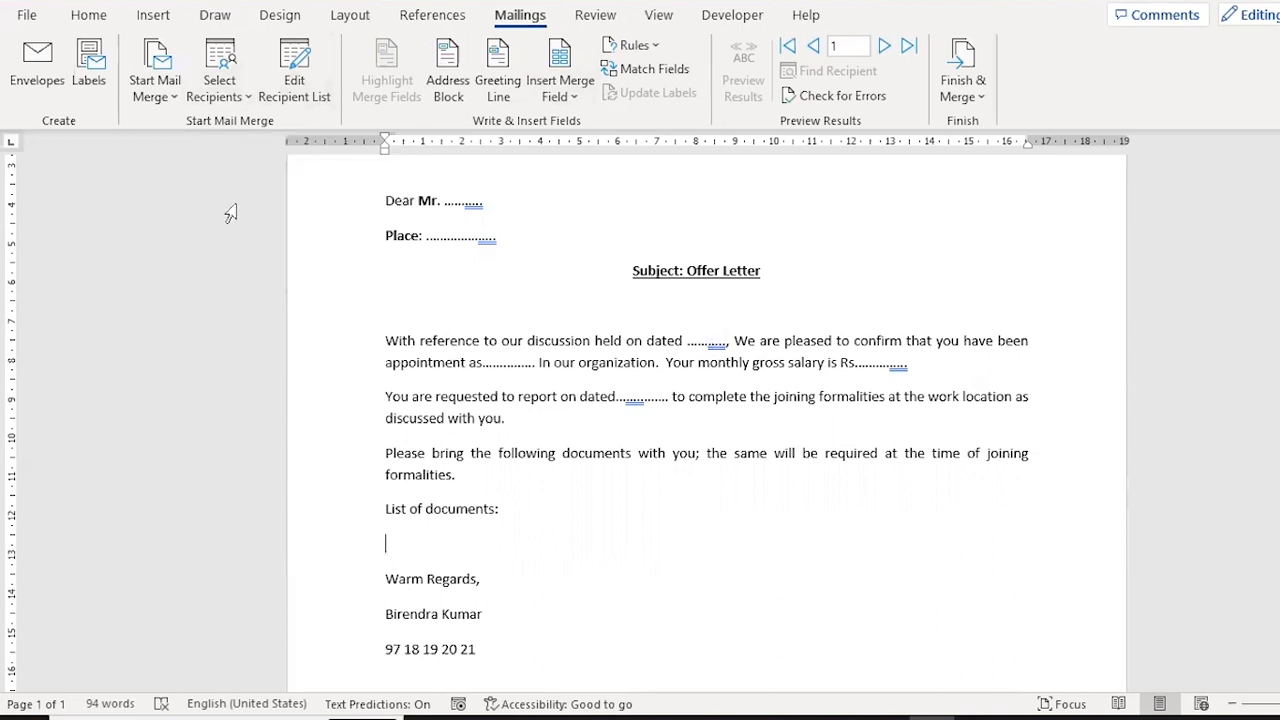
# Insert the Name merge field in the dotted blank after Mr. in the greeting line.
pyautogui.click(220, 80)
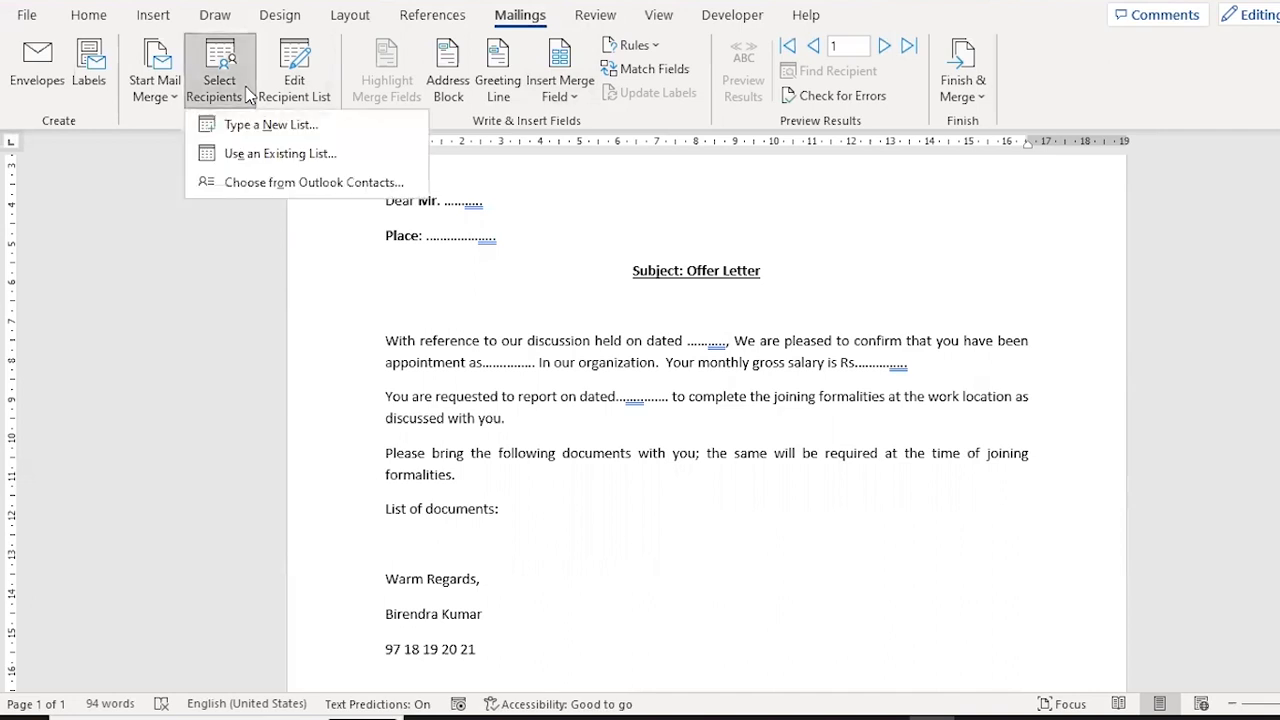
pyautogui.click(548, 213)
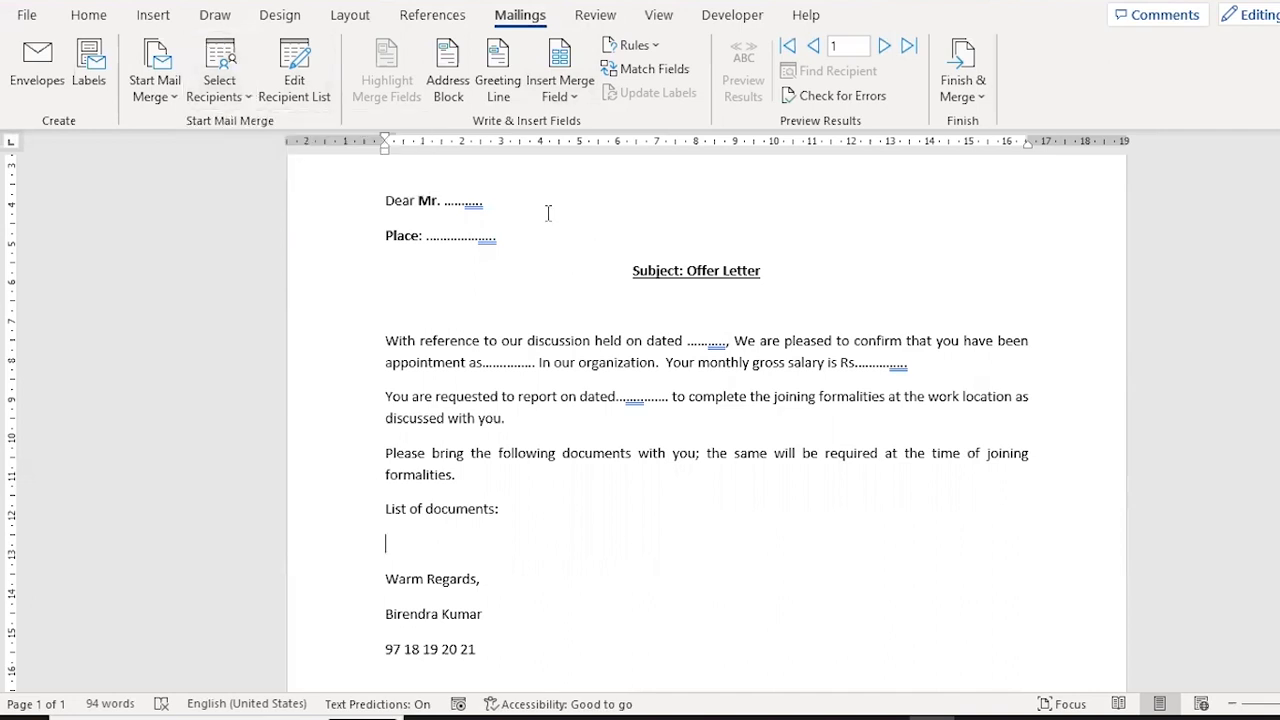
pyautogui.click(579, 96)
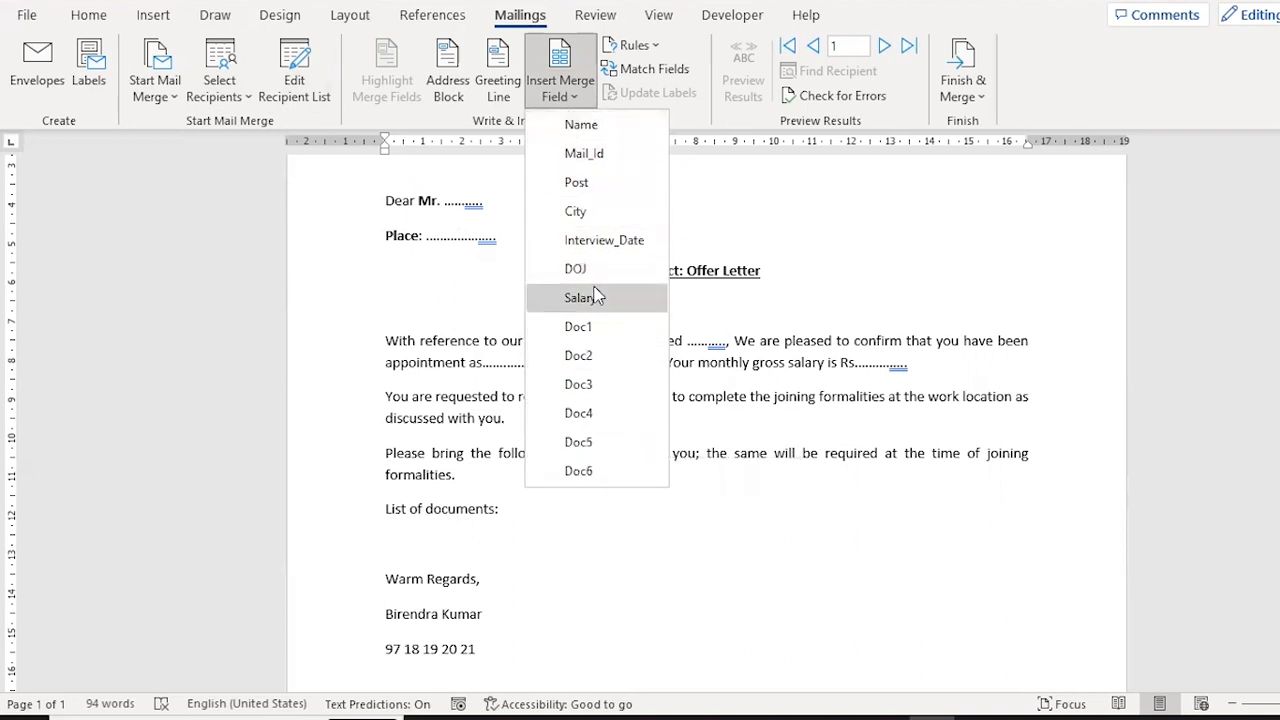
pyautogui.click(455, 203)
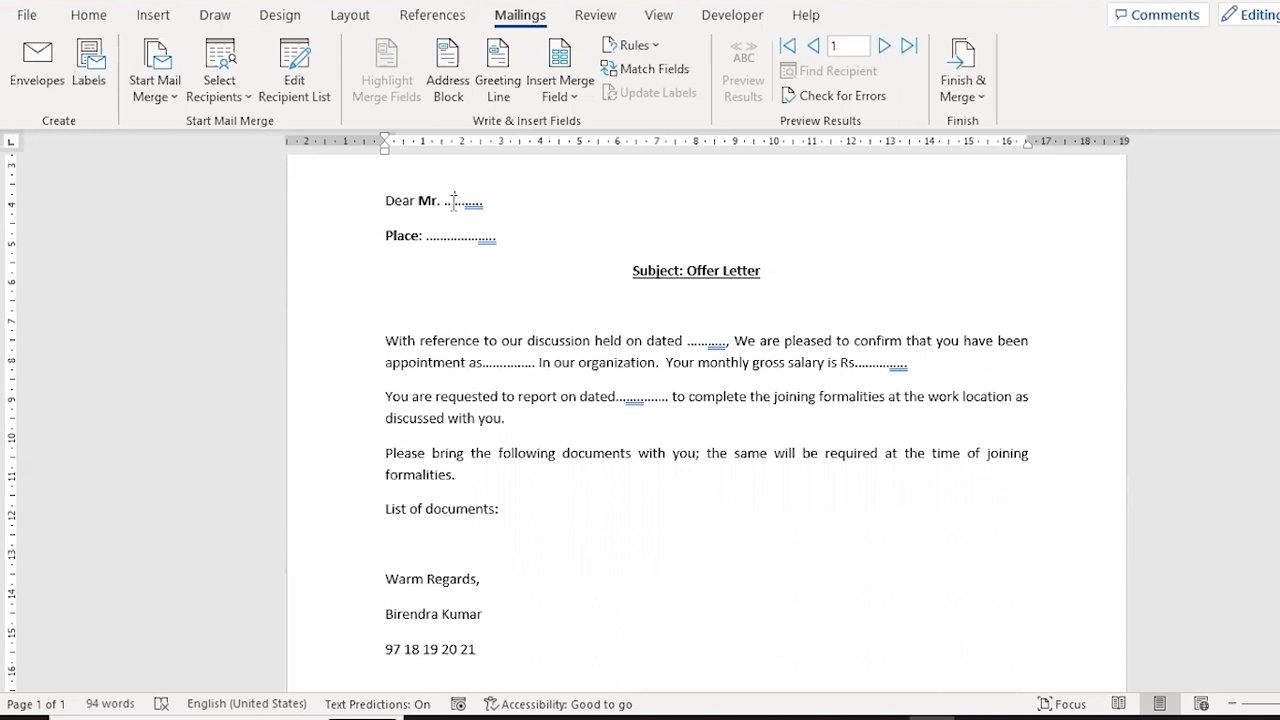
pyautogui.click(577, 95)
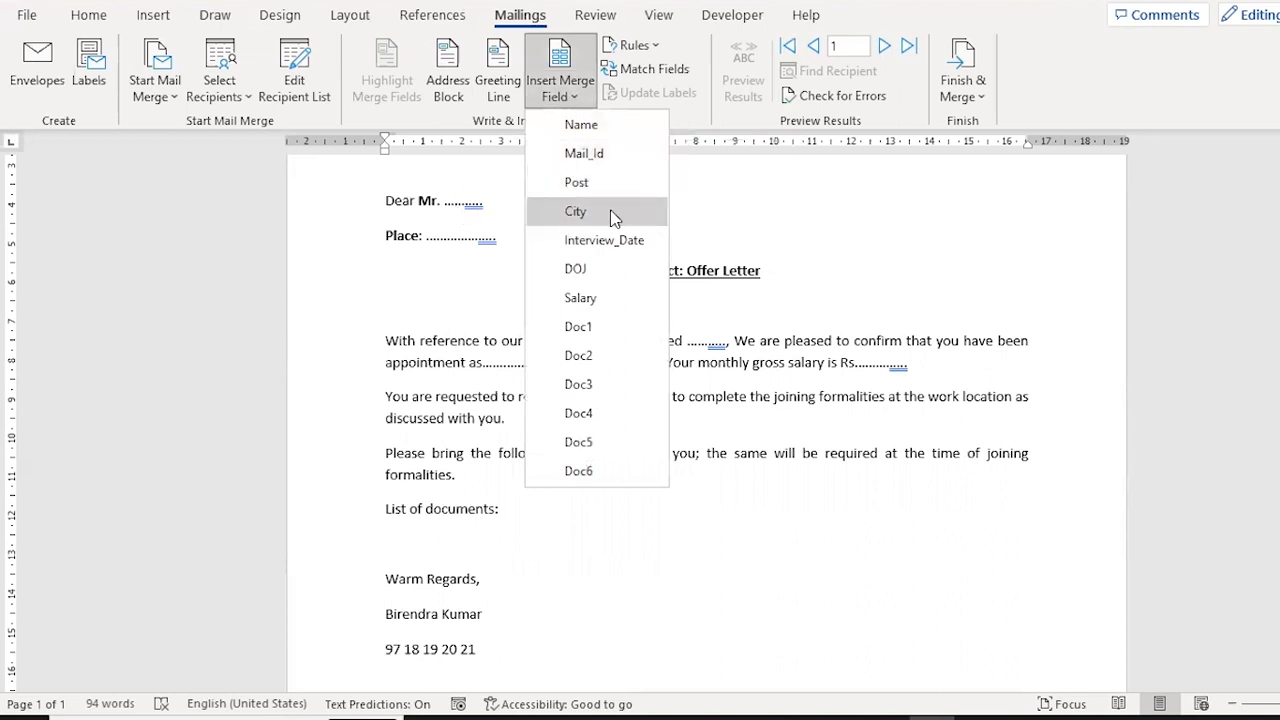
pyautogui.click(588, 134)
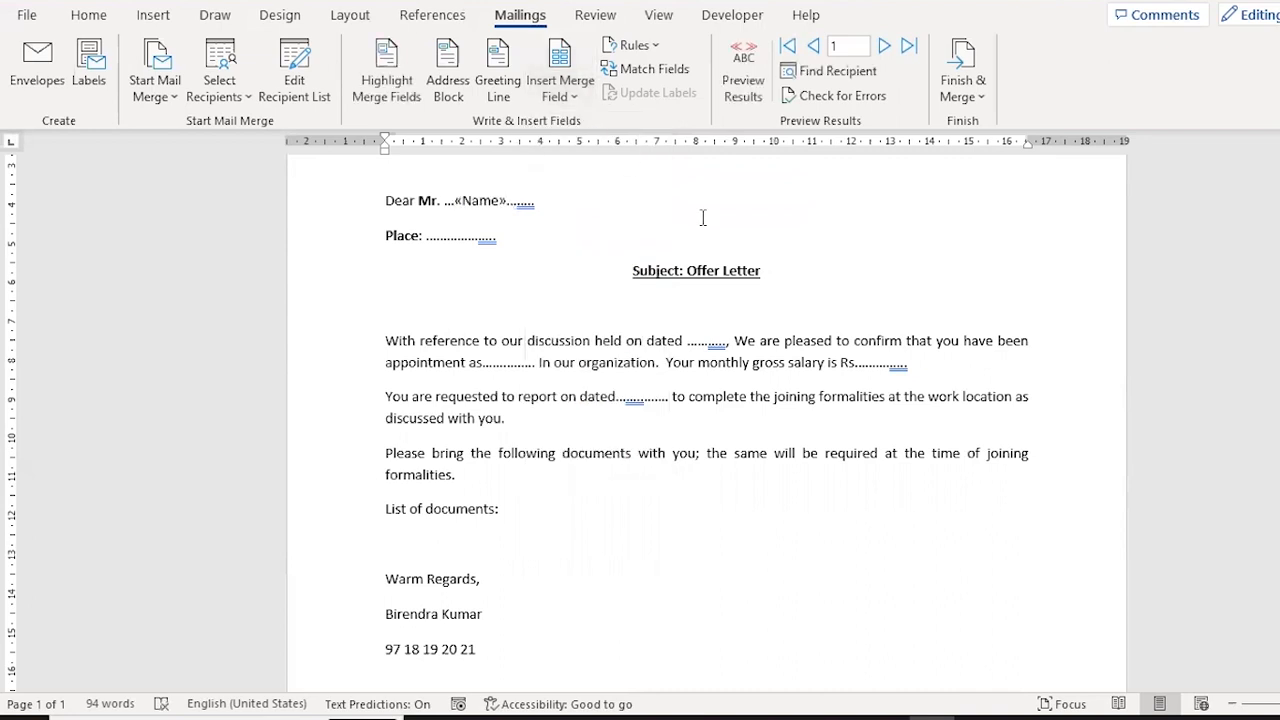
# Make the Name merge field in the greeting bold.
pyautogui.hotkey('shift', 'Left')
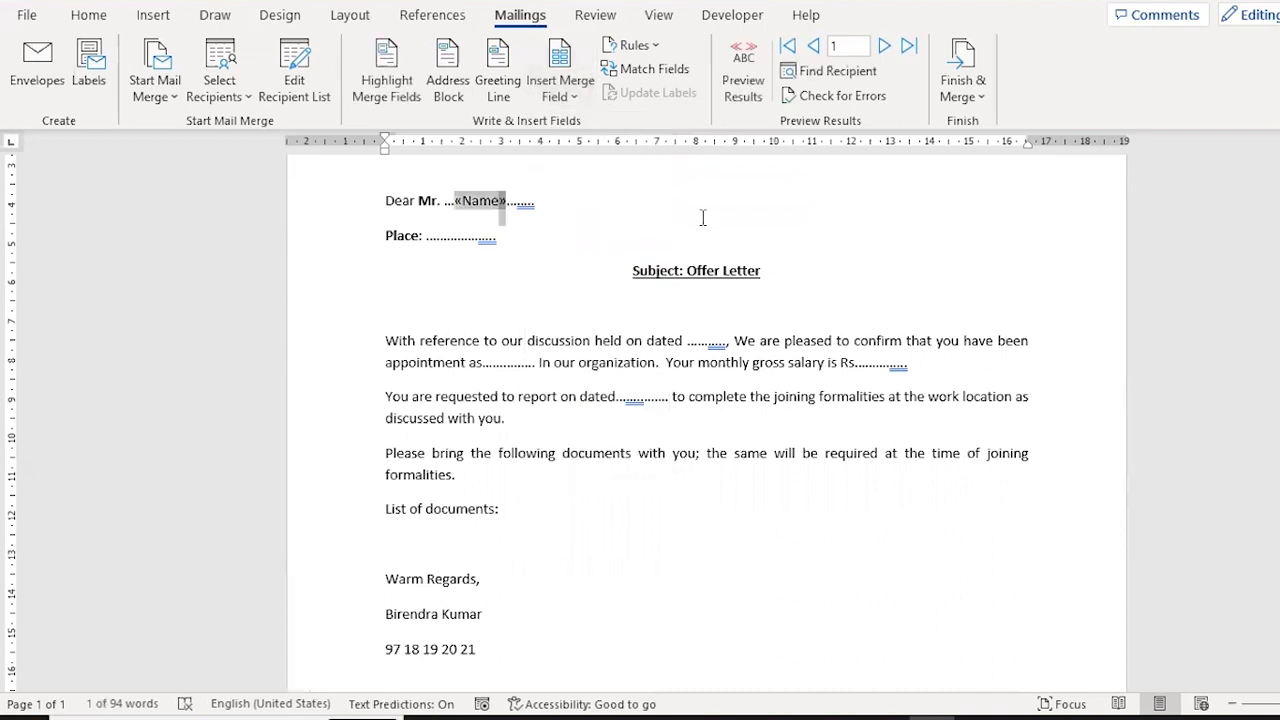
pyautogui.click(465, 200)
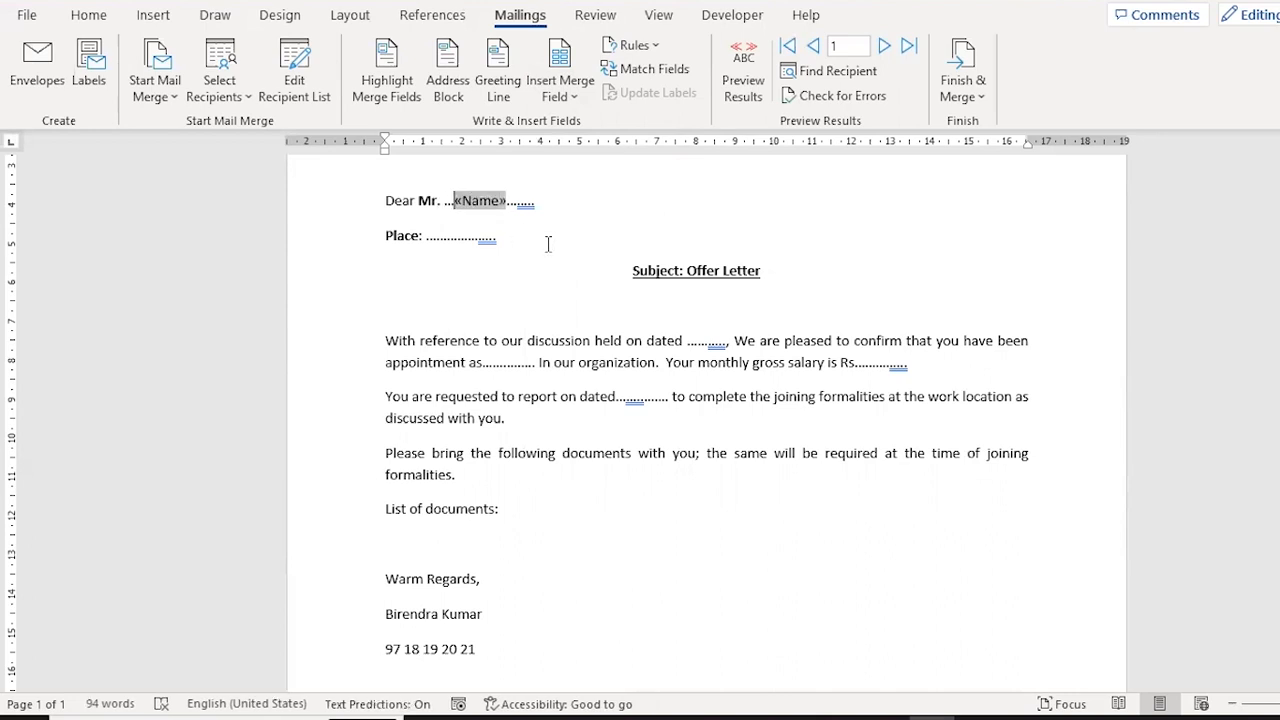
pyautogui.hotkey('shift', 'Right')
pyautogui.hotkey('shift', 'Right')
pyautogui.hotkey('shift', 'Right')
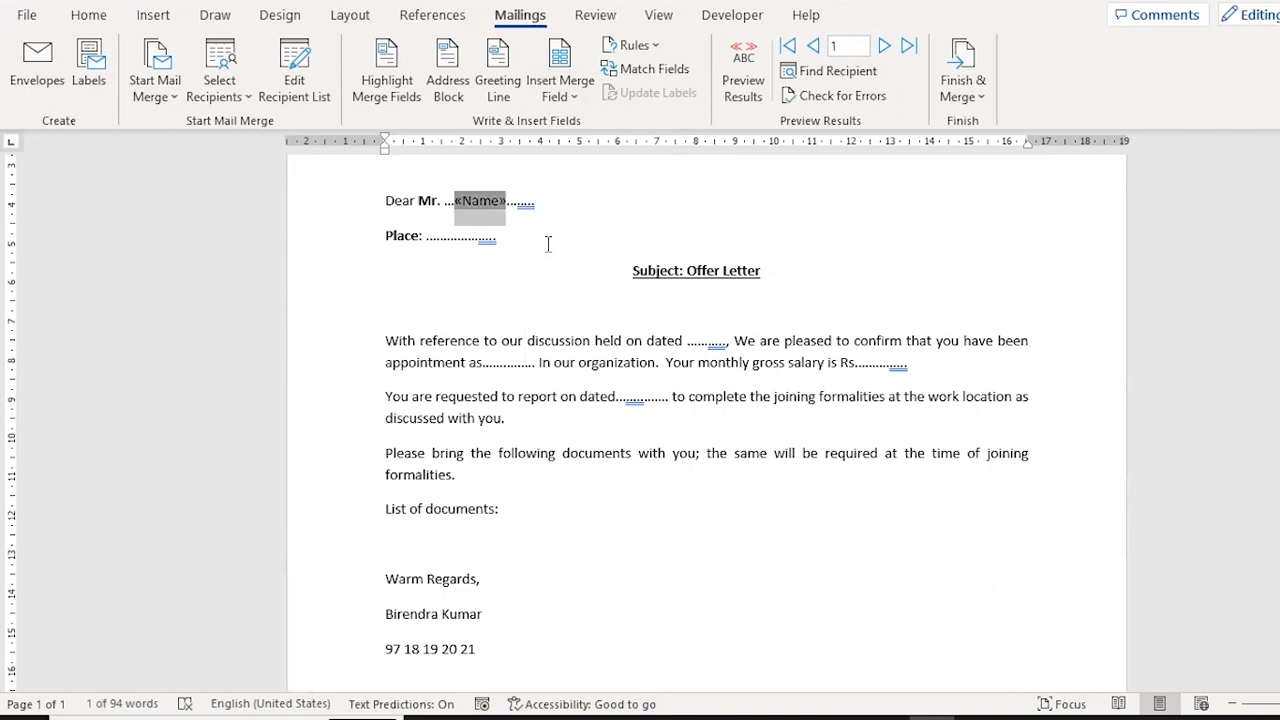
pyautogui.hotkey('ctrl', 'b')
# Insert the City merge field in the dotted blank of the Place line.
pyautogui.click(548, 244)
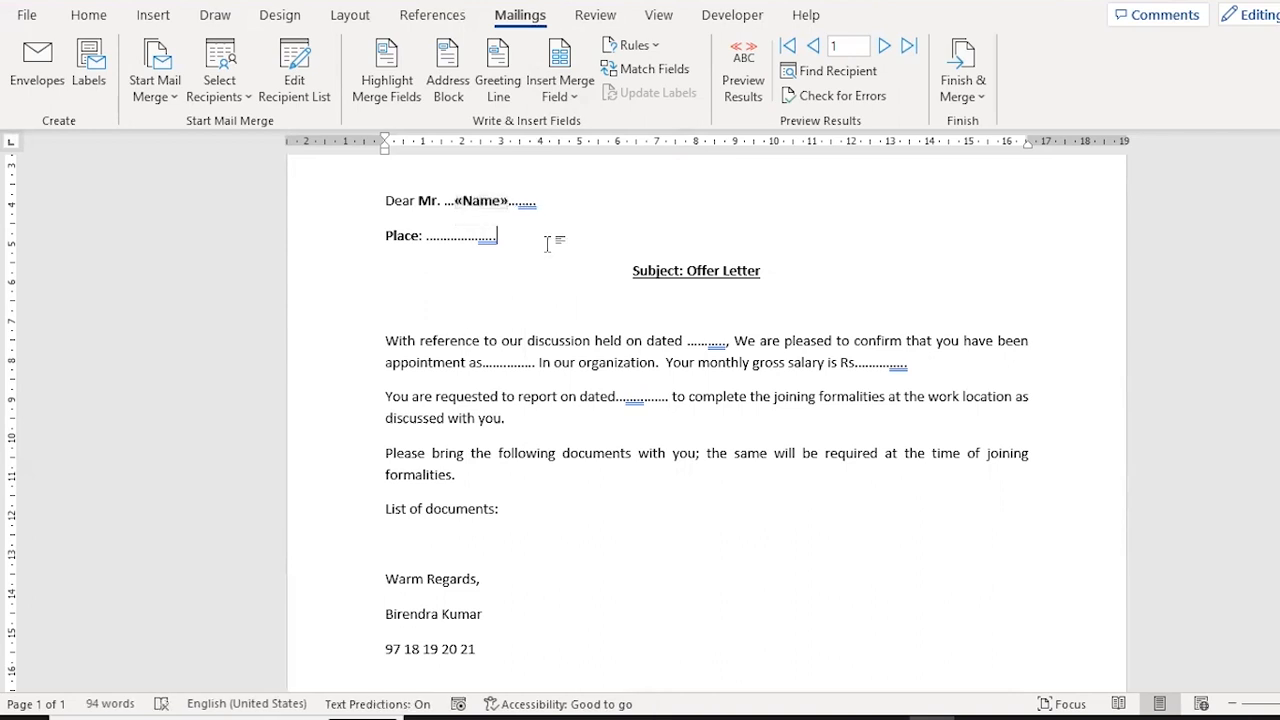
pyautogui.press('Left')
pyautogui.press('Left')
pyautogui.press('Left')
pyautogui.press('Left')
pyautogui.press('Left')
pyautogui.press('Left')
pyautogui.press('Left')
pyautogui.press('Left')
pyautogui.press('Left')
pyautogui.press('Left')
pyautogui.press('Left')
pyautogui.press('Left')
pyautogui.press('Left')
pyautogui.click(579, 98)
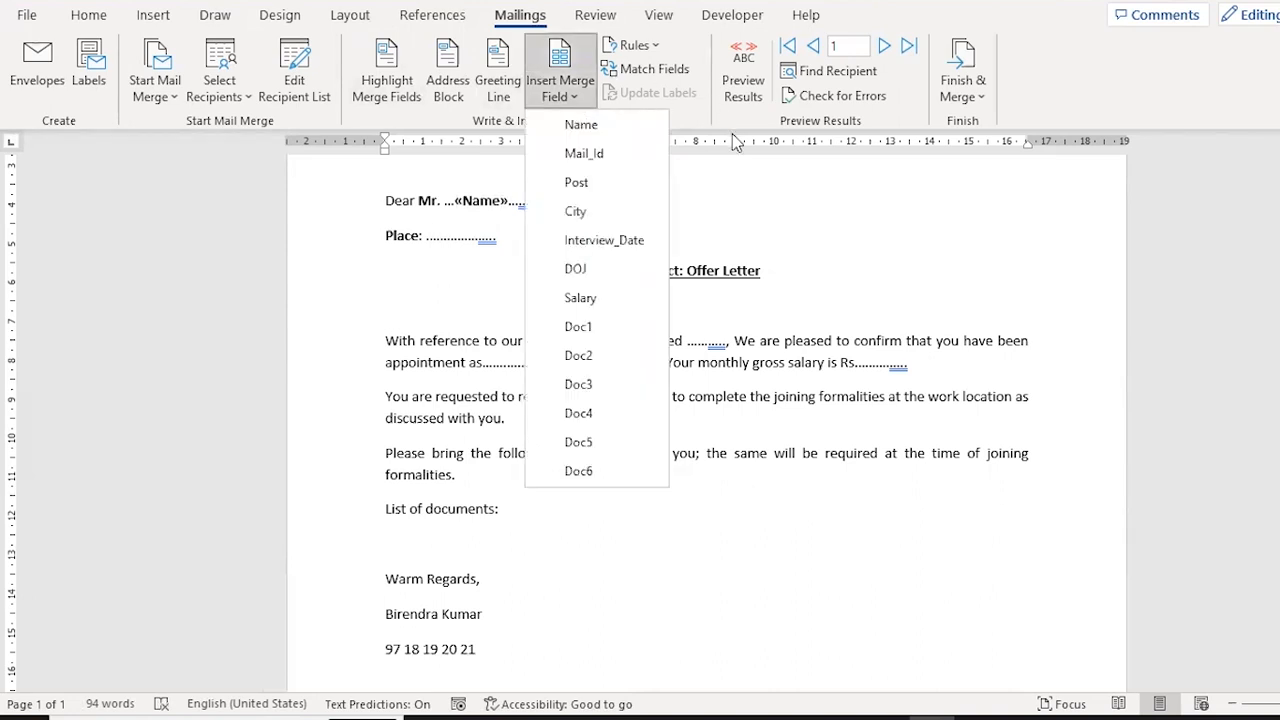
pyautogui.click(612, 209)
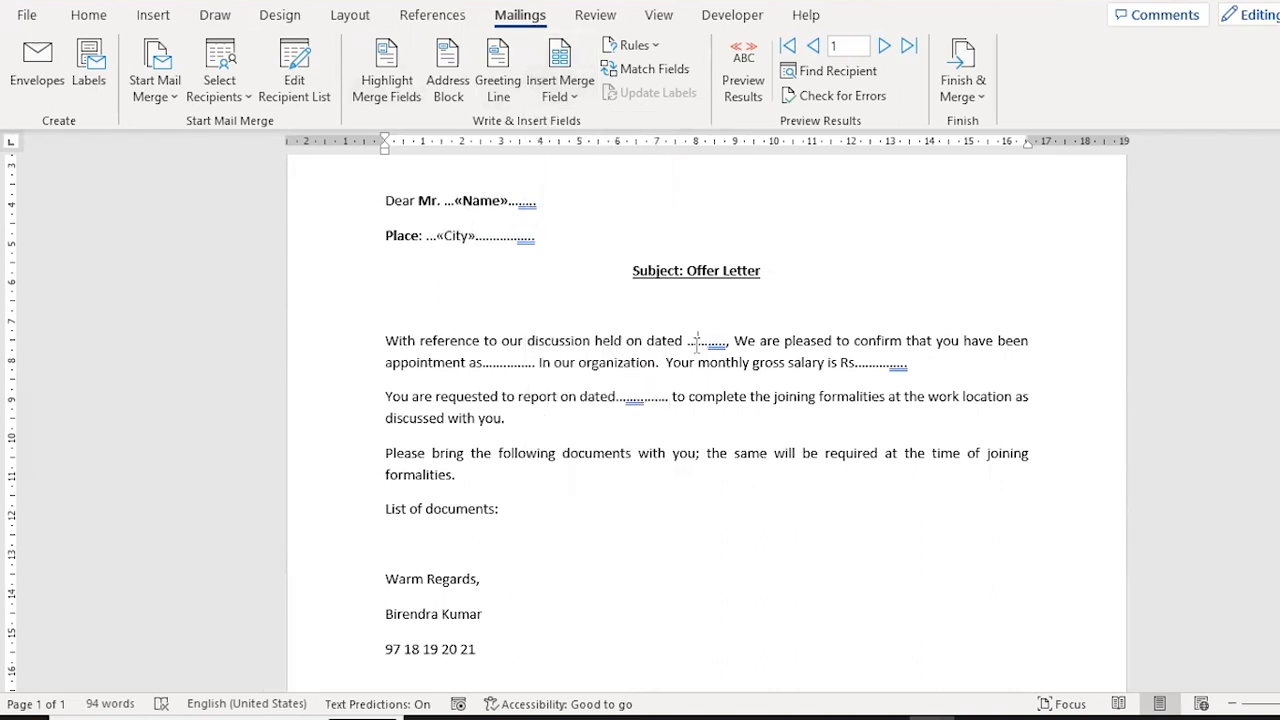
# Insert the Interview_Date merge field in the discussion date blank and the Post field in the appointment blank.
pyautogui.click(697, 343)
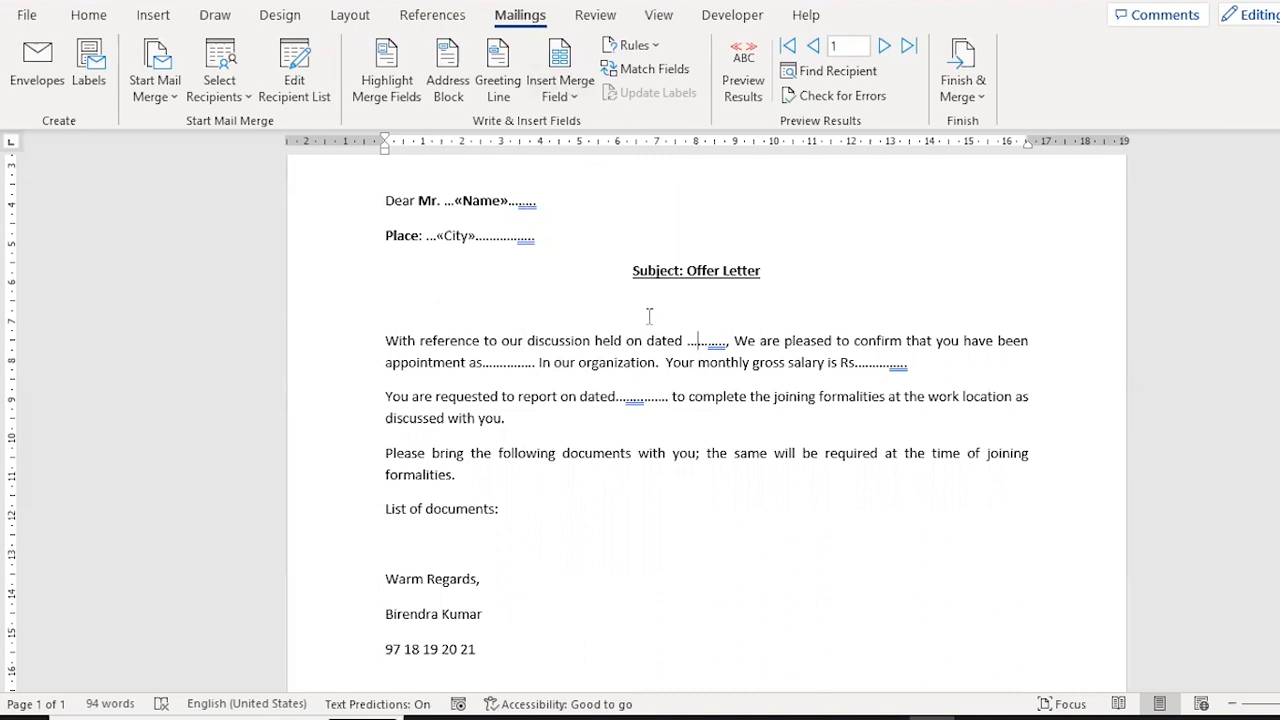
pyautogui.click(575, 98)
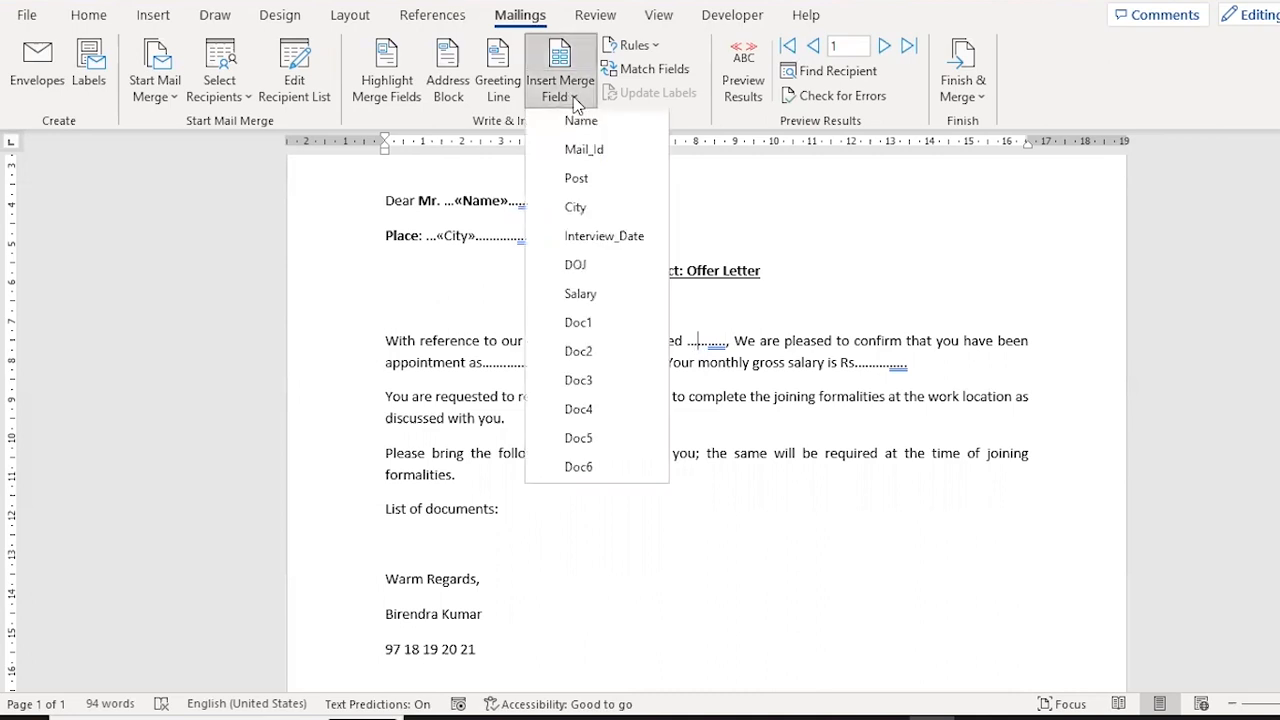
pyautogui.click(618, 237)
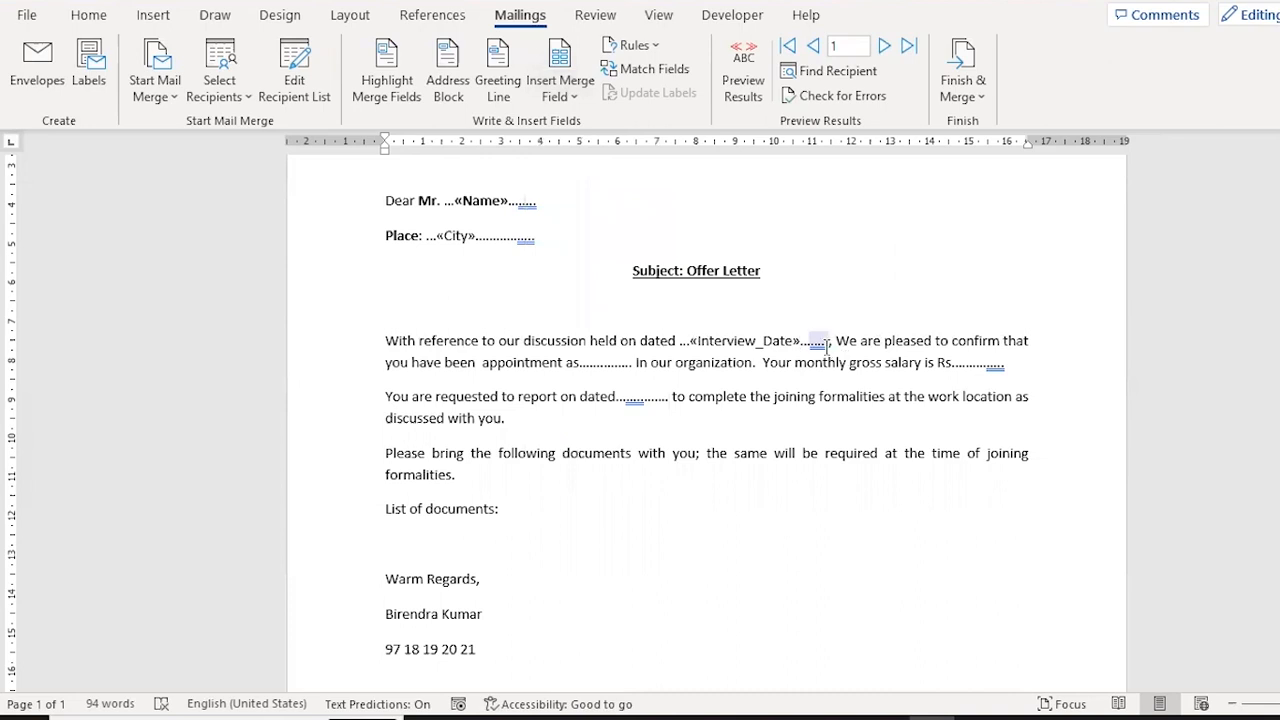
pyautogui.click(590, 362)
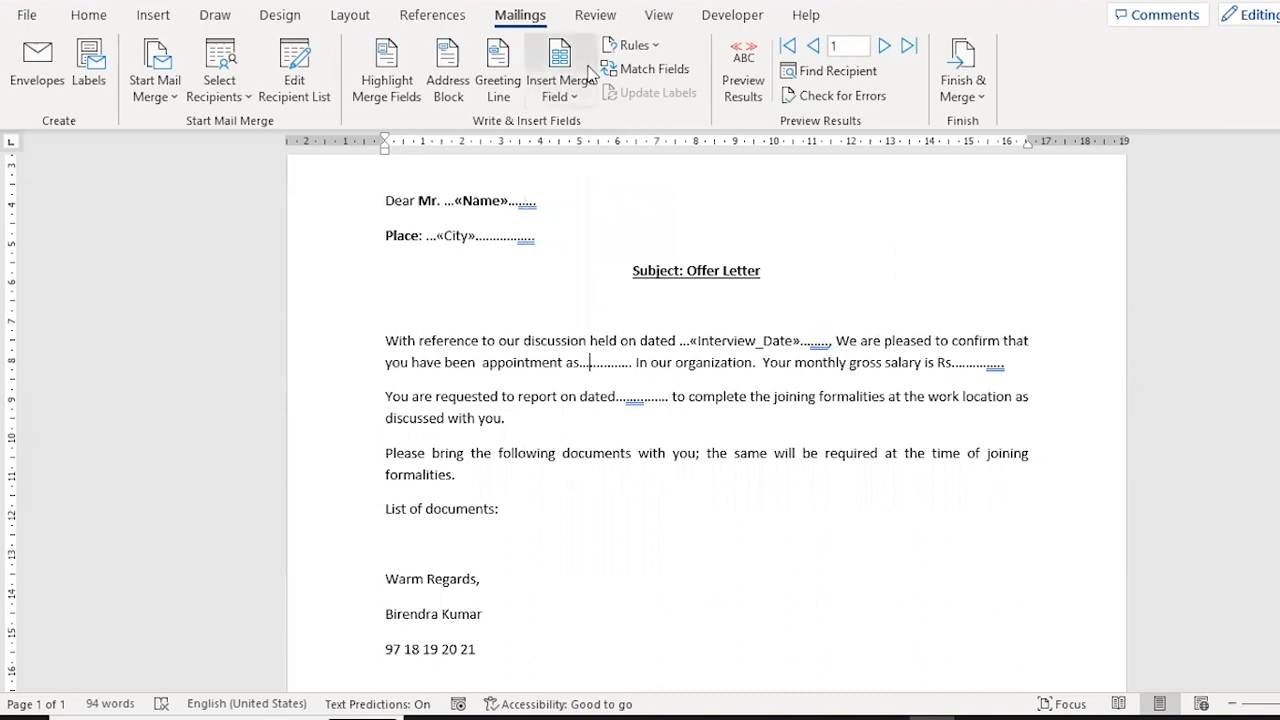
pyautogui.click(574, 96)
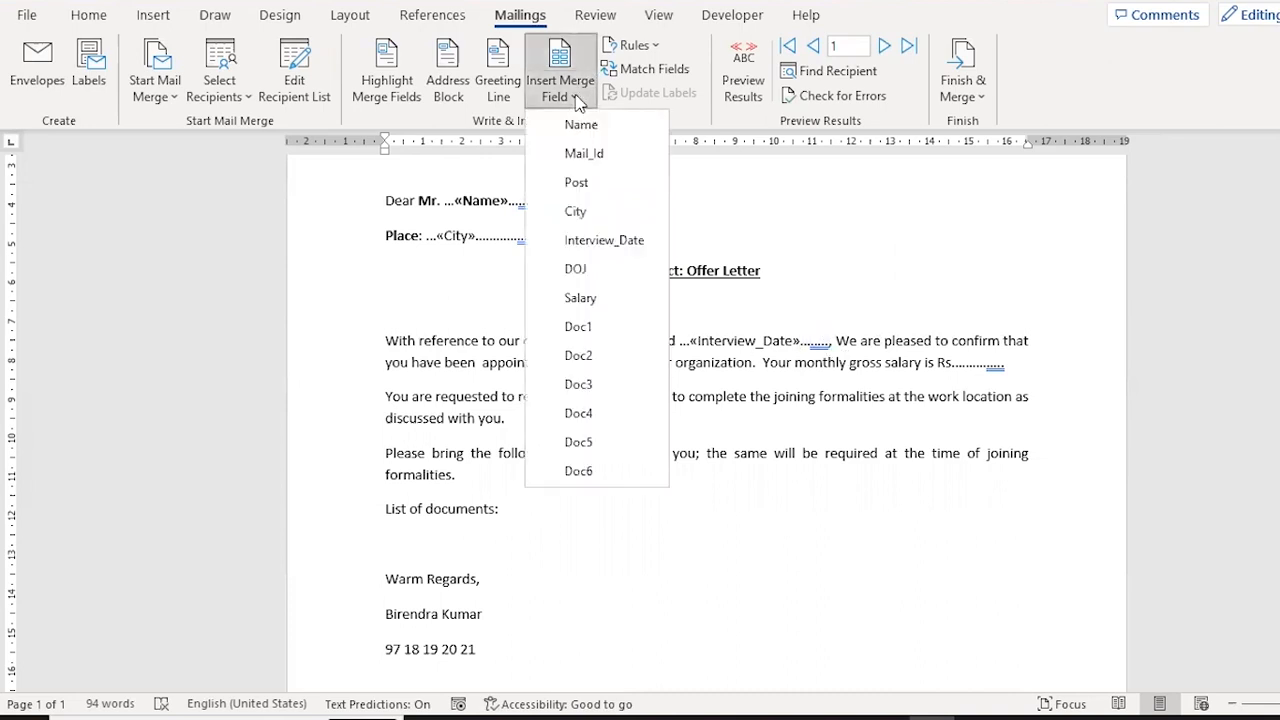
pyautogui.click(606, 182)
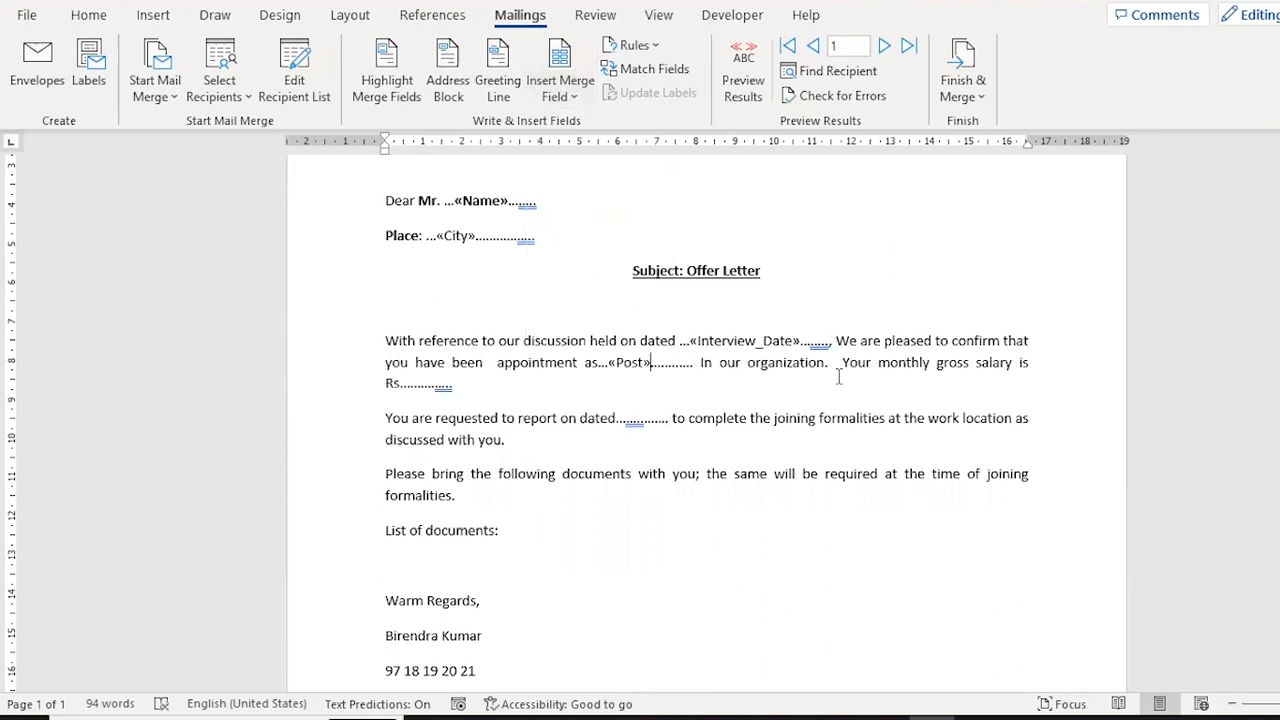
# Insert the Salary merge field in the blank after Rs. and the DOJ field in the reporting date blank.
pyautogui.click(571, 97)
pyautogui.click(621, 301)
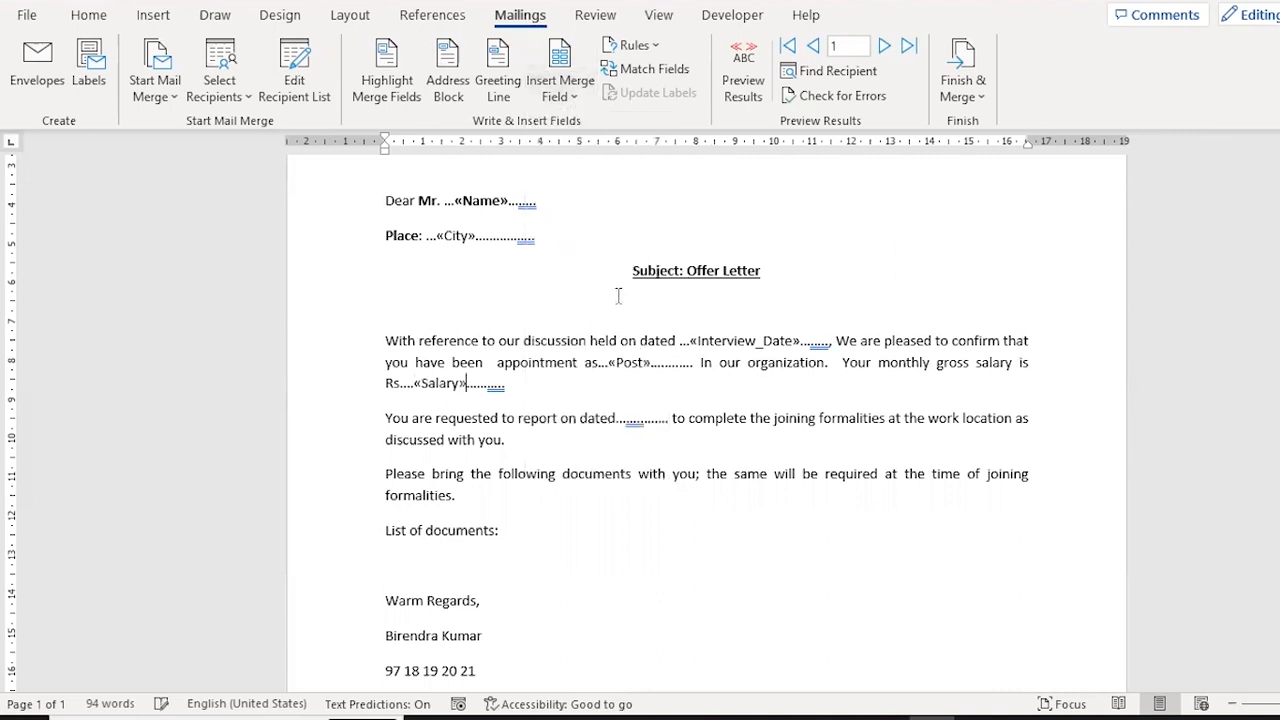
pyautogui.click(634, 422)
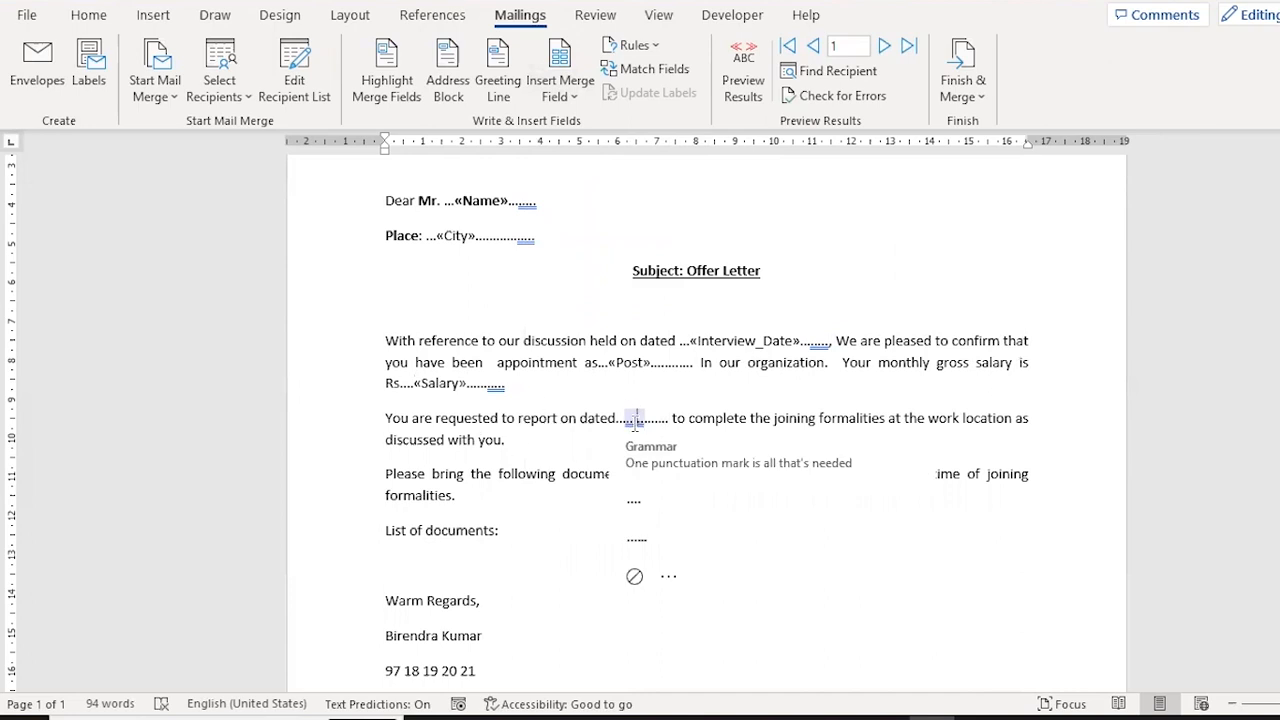
pyautogui.click(575, 94)
pyautogui.click(586, 270)
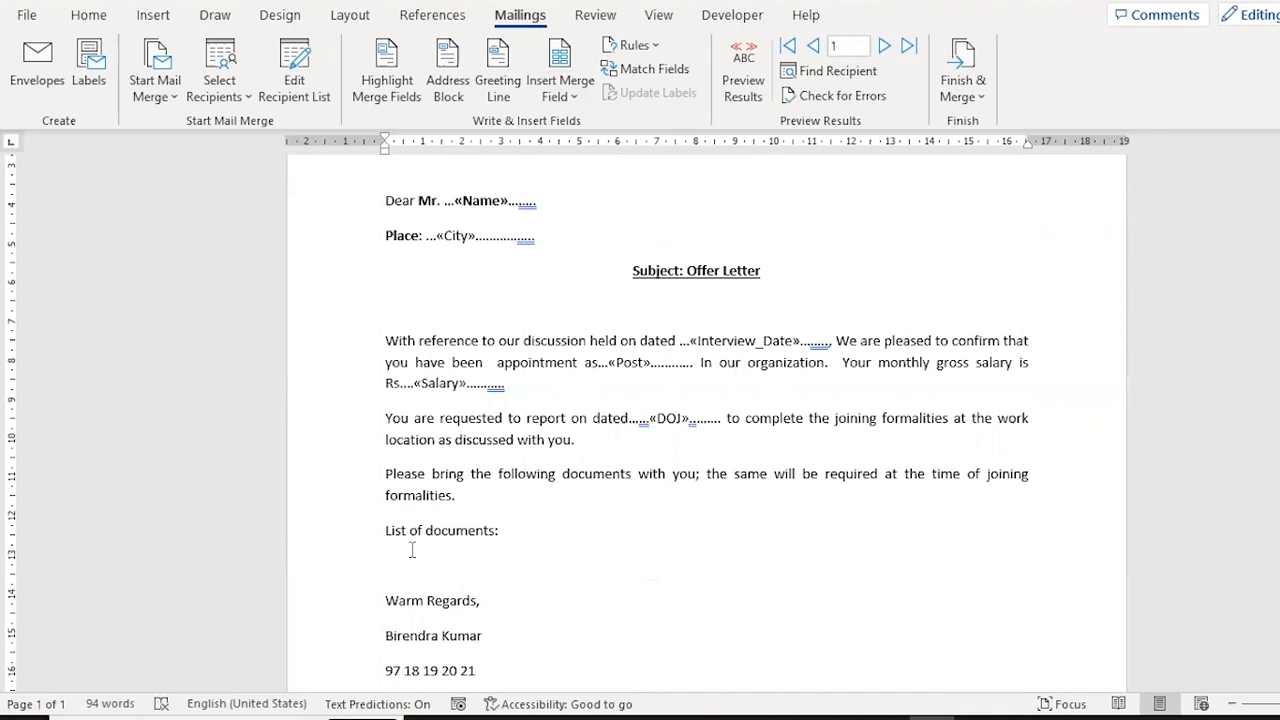
# Insert the Doc1 and Doc2 merge fields on separate lines under List of documents.
pyautogui.click(537, 538)
pyautogui.press('Return')
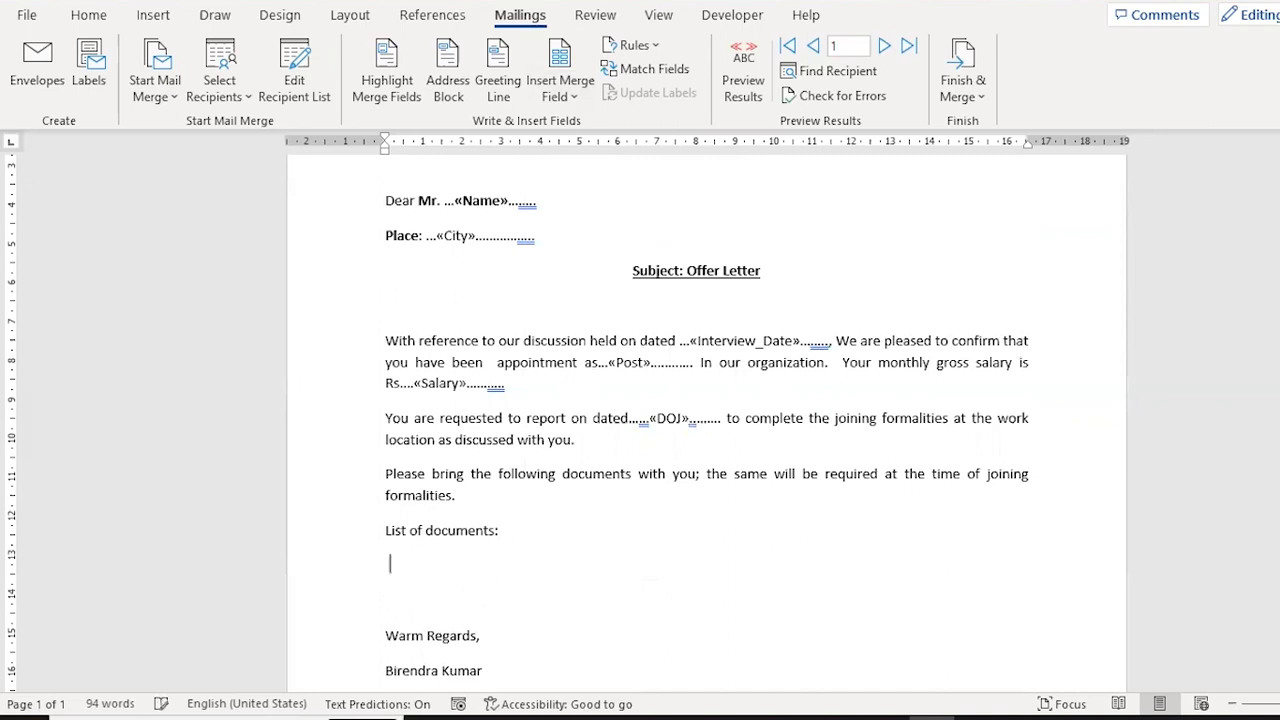
pyautogui.click(579, 94)
pyautogui.click(617, 329)
pyautogui.press('Return')
pyautogui.click(577, 95)
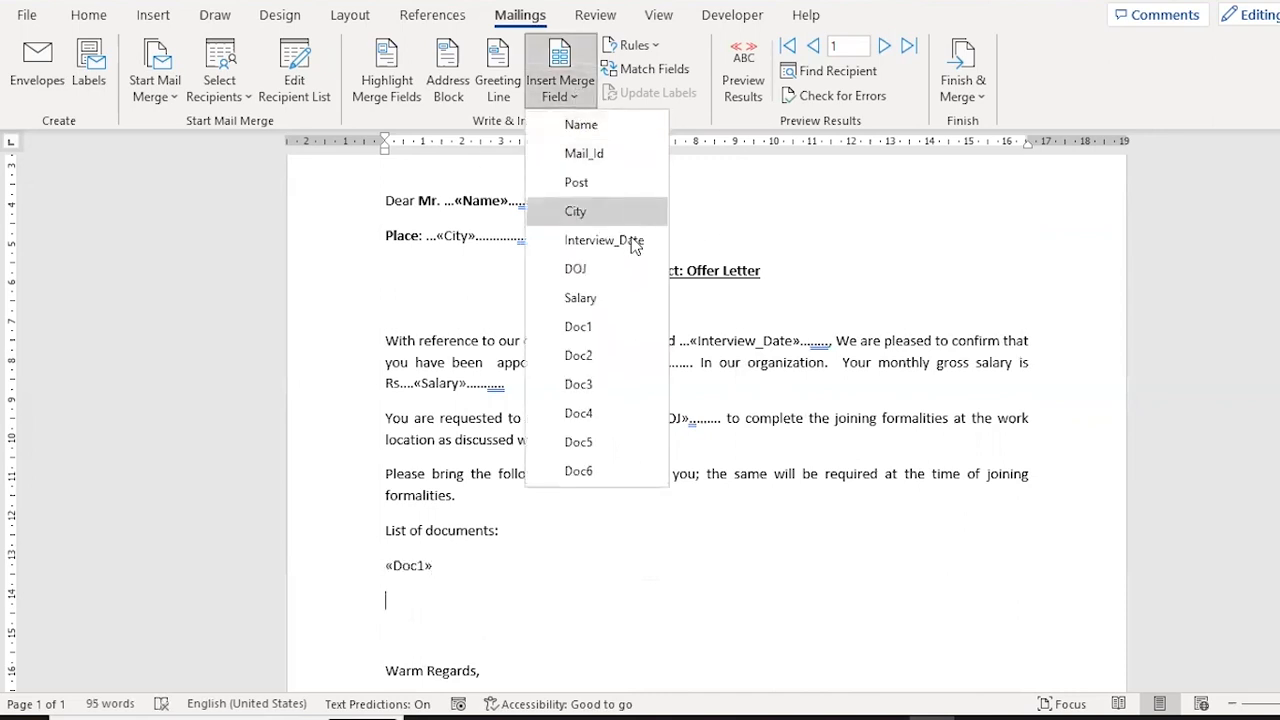
pyautogui.click(600, 352)
pyautogui.press('Return')
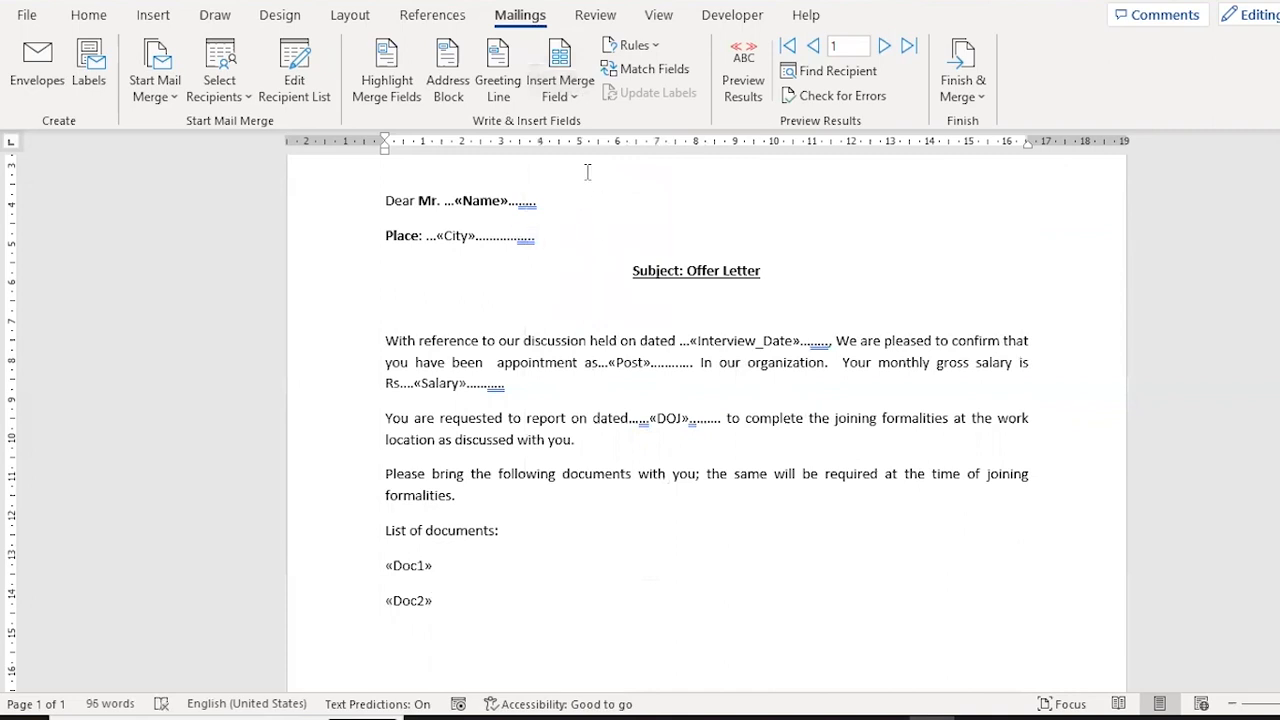
# Add the Doc3 and Doc4 merge fields on separate lines below Doc2.
pyautogui.click(574, 97)
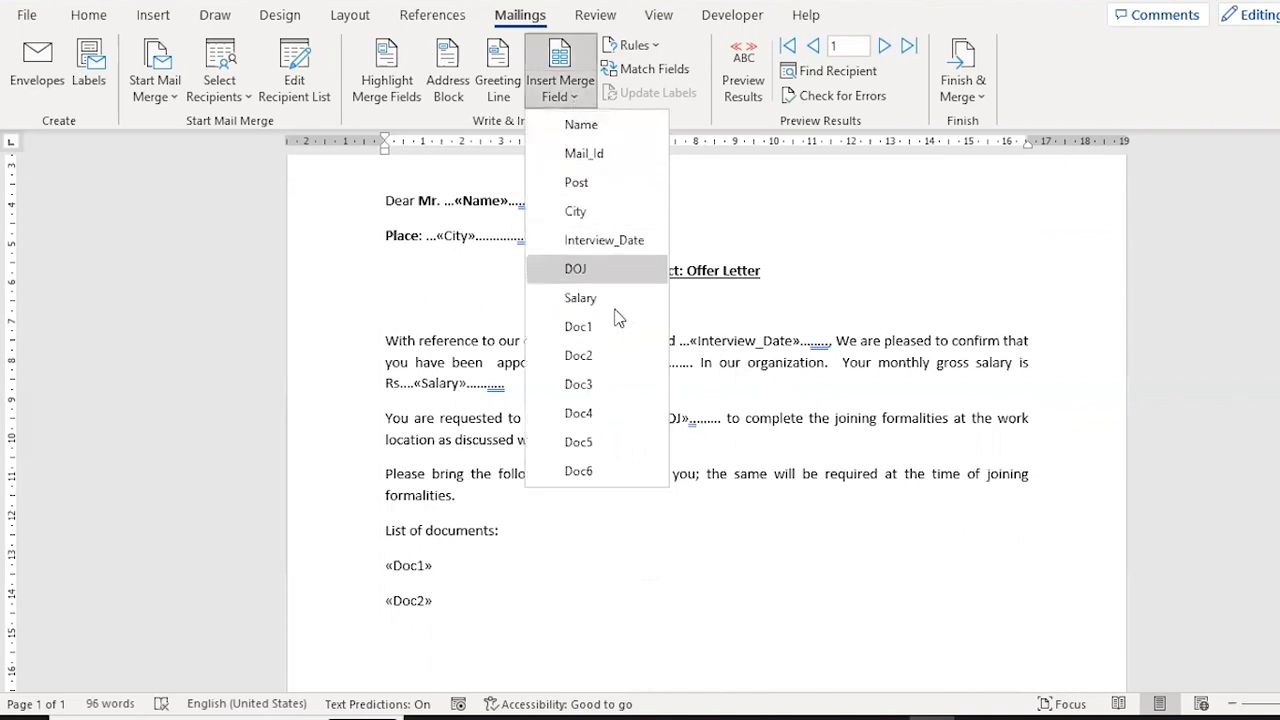
pyautogui.click(585, 384)
pyautogui.press('Return')
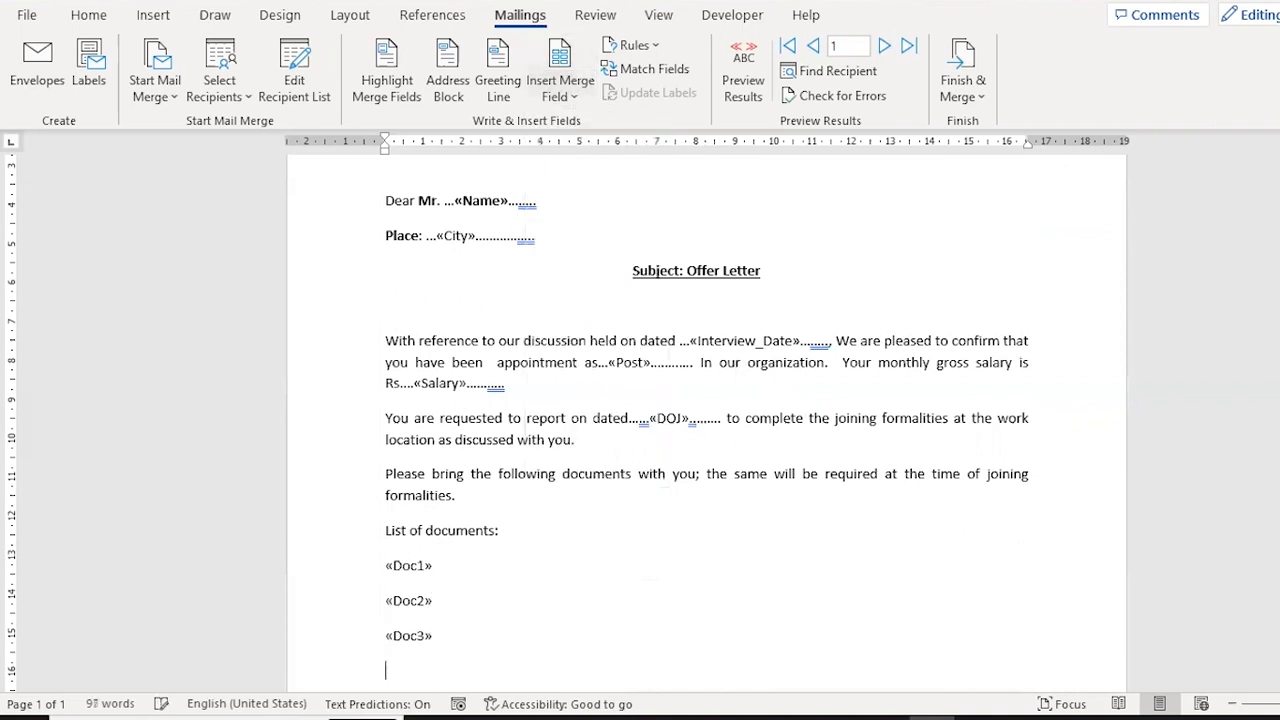
pyautogui.click(577, 94)
pyautogui.click(597, 427)
pyautogui.press('Return')
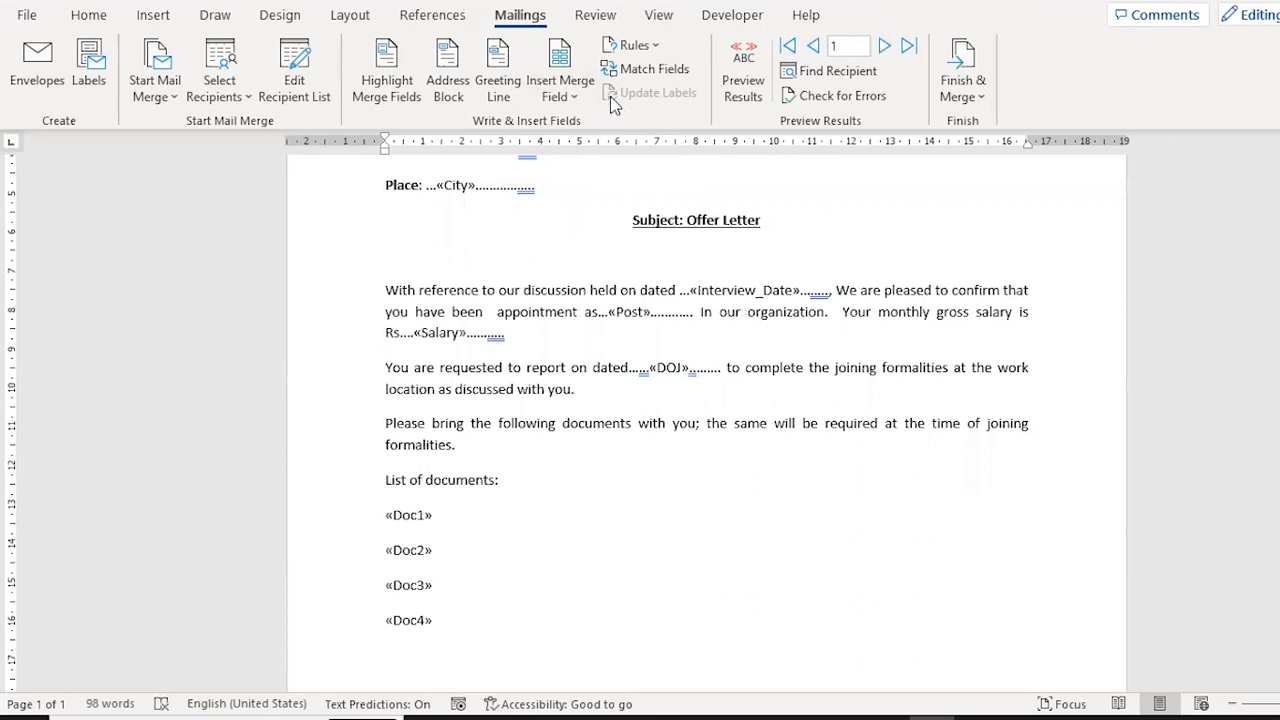
# Complete the document list with the Doc5 and Doc6 merge fields on separate lines.
pyautogui.click(574, 96)
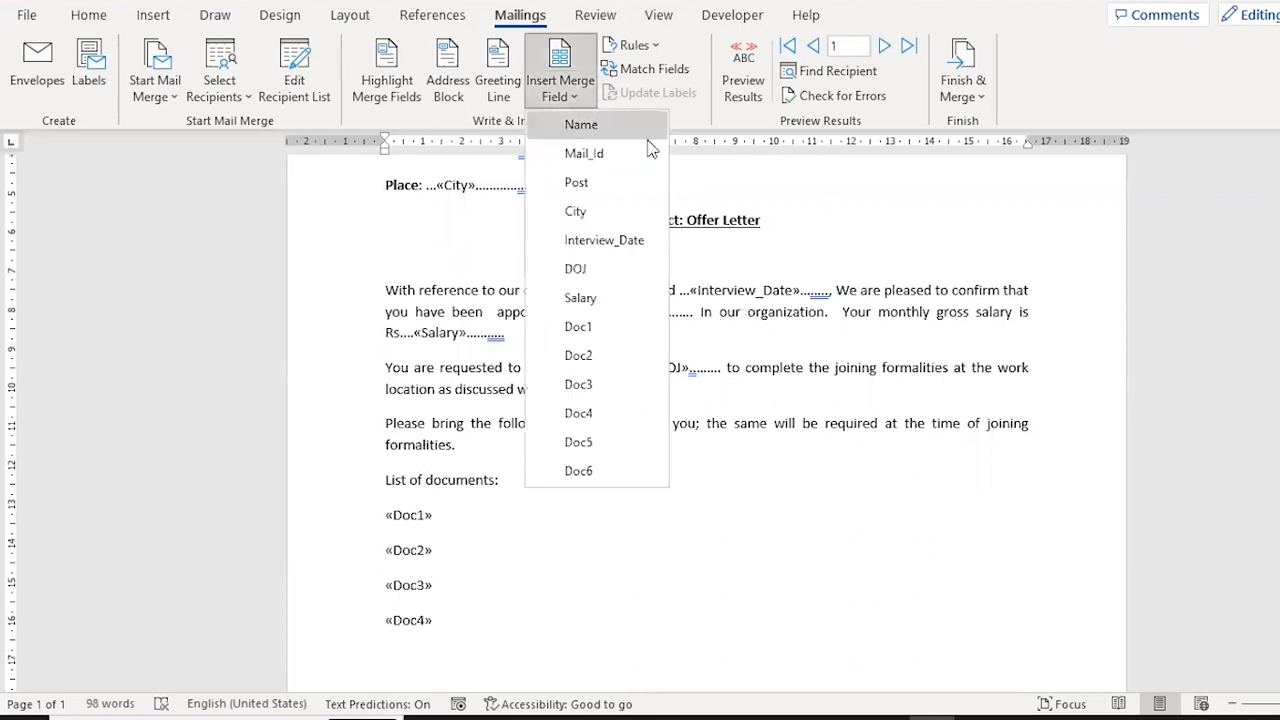
pyautogui.click(605, 442)
pyautogui.scroll(-1, 603, 451)
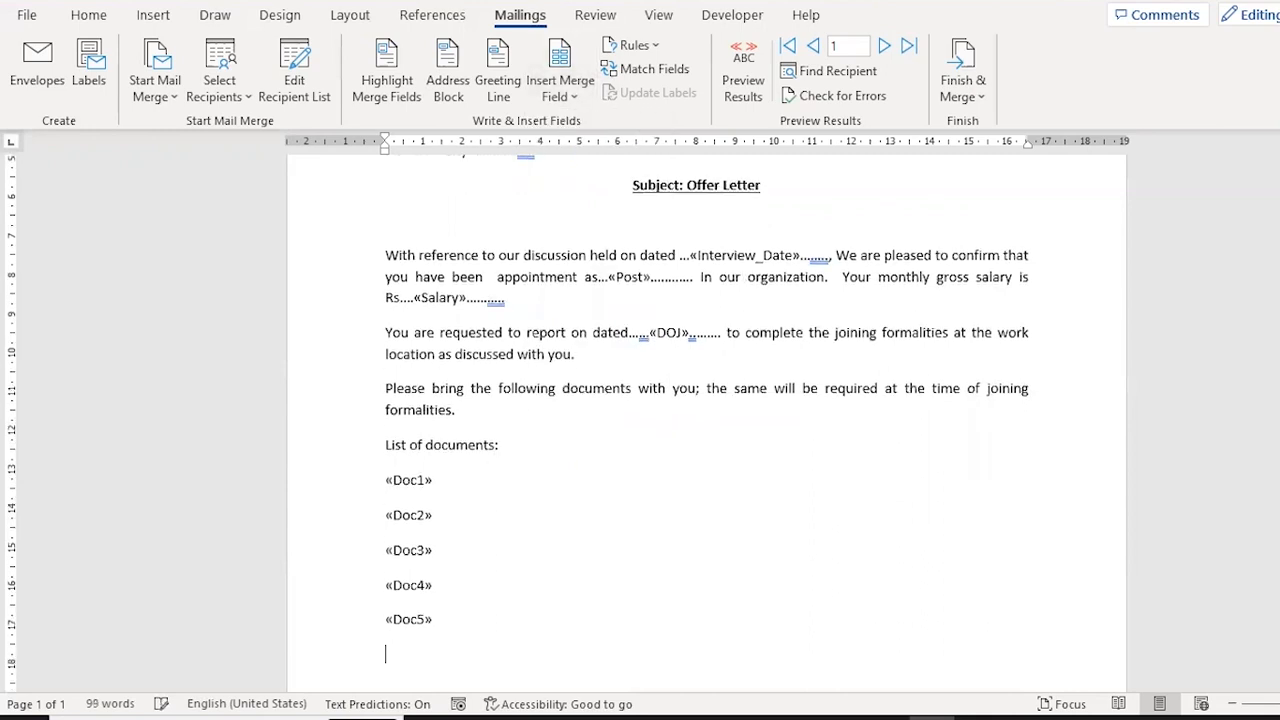
pyautogui.click(587, 108)
pyautogui.click(592, 470)
# Look over the finished letter template from the document list back up to the letterhead.
pyautogui.press('Down')
pyautogui.press('Down')
pyautogui.press('Down')
pyautogui.press('Down')
pyautogui.press('Down')
pyautogui.press('Up')
pyautogui.press('Up')
pyautogui.press('Left')
pyautogui.press('Left')
pyautogui.press('Left')
pyautogui.press('Left')
pyautogui.press('Left')
pyautogui.press('Left')
pyautogui.hotkey('shift', 'Down')
pyautogui.hotkey('shift', 'Down')
pyautogui.hotkey('shift', 'Down')
pyautogui.press('Up')
pyautogui.press('Up')
pyautogui.press('Up')
pyautogui.press('Up')
pyautogui.press('Up')
pyautogui.press('Up')
pyautogui.press('Up')
pyautogui.press('Up')
pyautogui.press('Up')
pyautogui.press('Up')
pyautogui.press('Up')
pyautogui.press('Up')
pyautogui.press('Up')
pyautogui.press('Up')
pyautogui.press('Up')
pyautogui.press('Up')
pyautogui.press('Up')
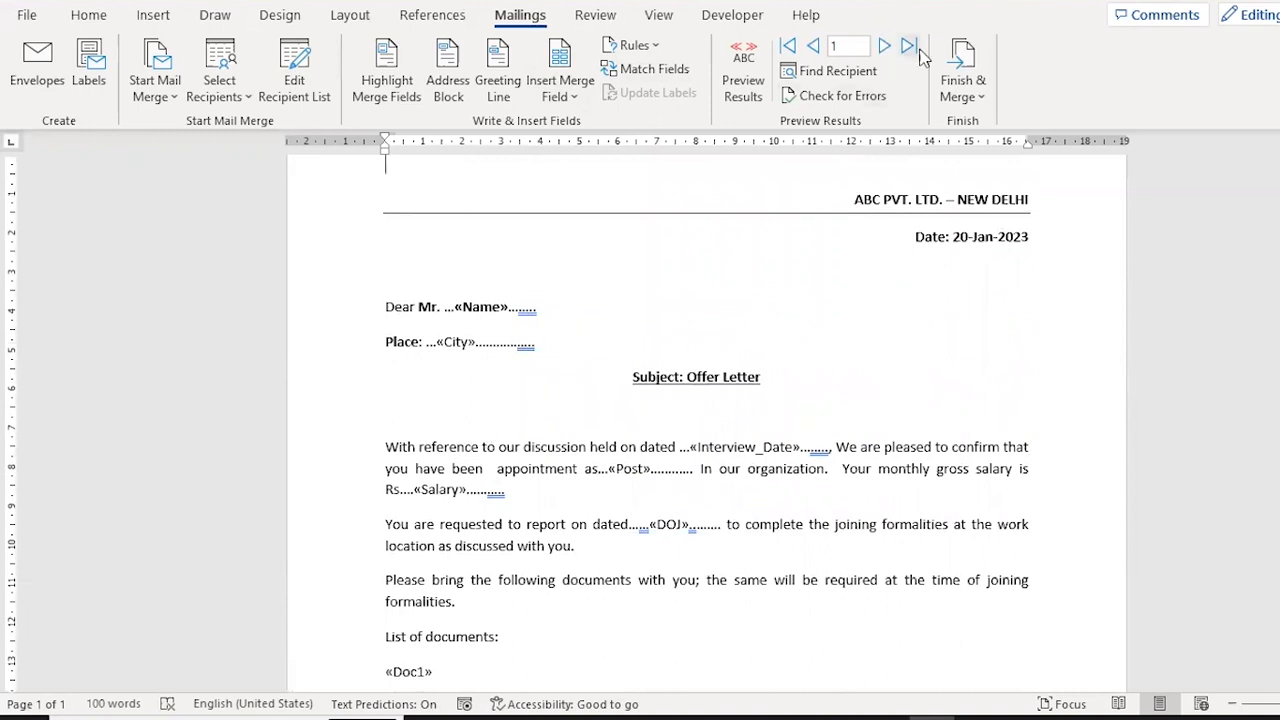
# Set up the merge to email messages with Mail_Id as recipient, subject Offer Letter and Attachment as mail format.
pyautogui.click(988, 100)
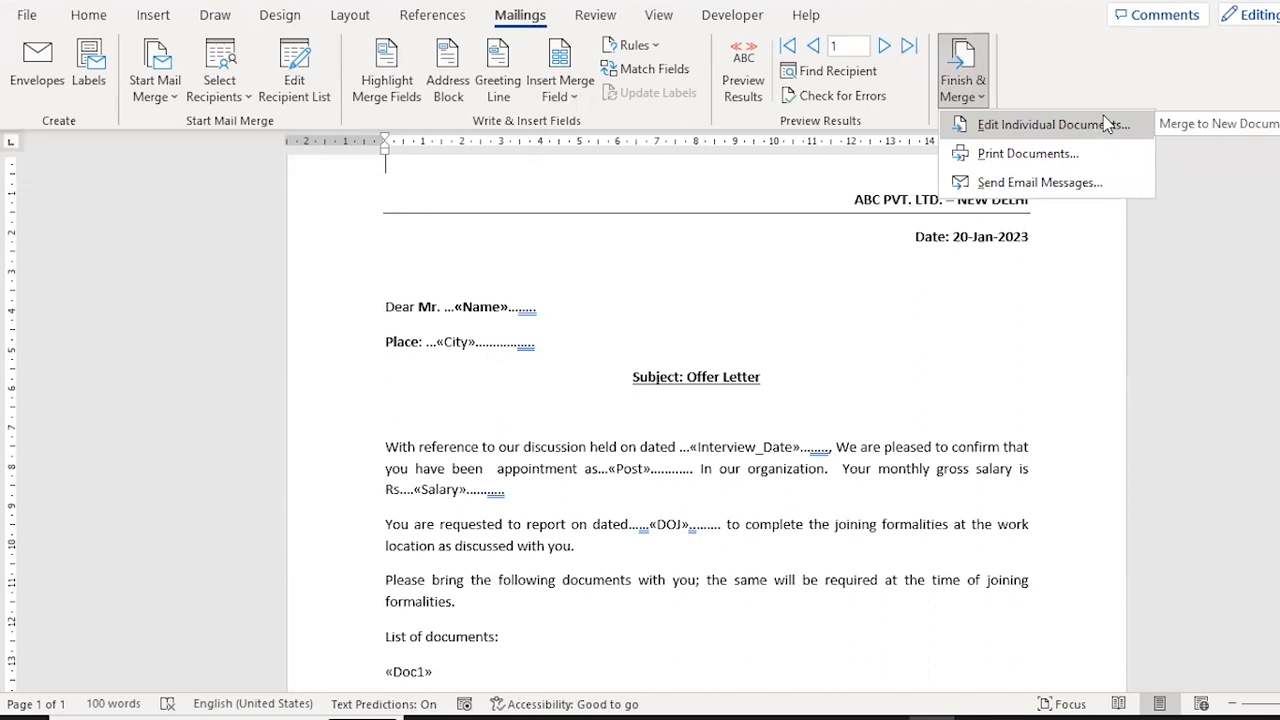
pyautogui.click(1037, 192)
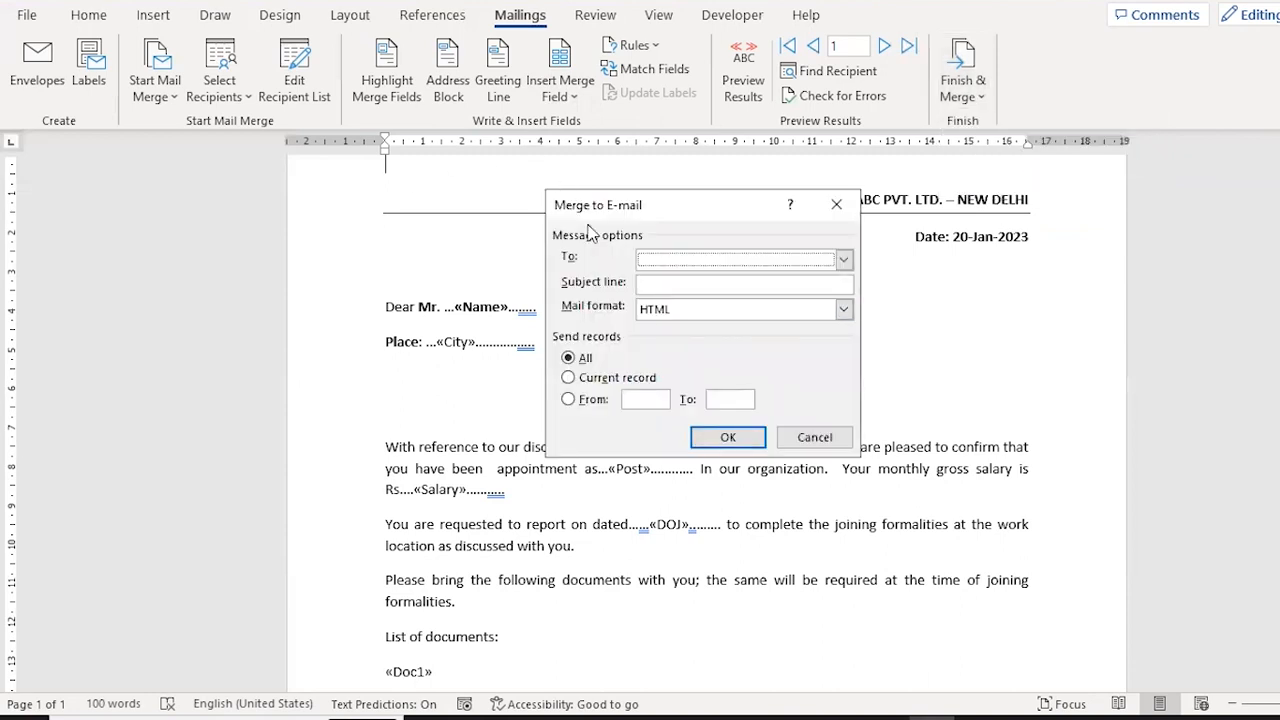
pyautogui.click(845, 261)
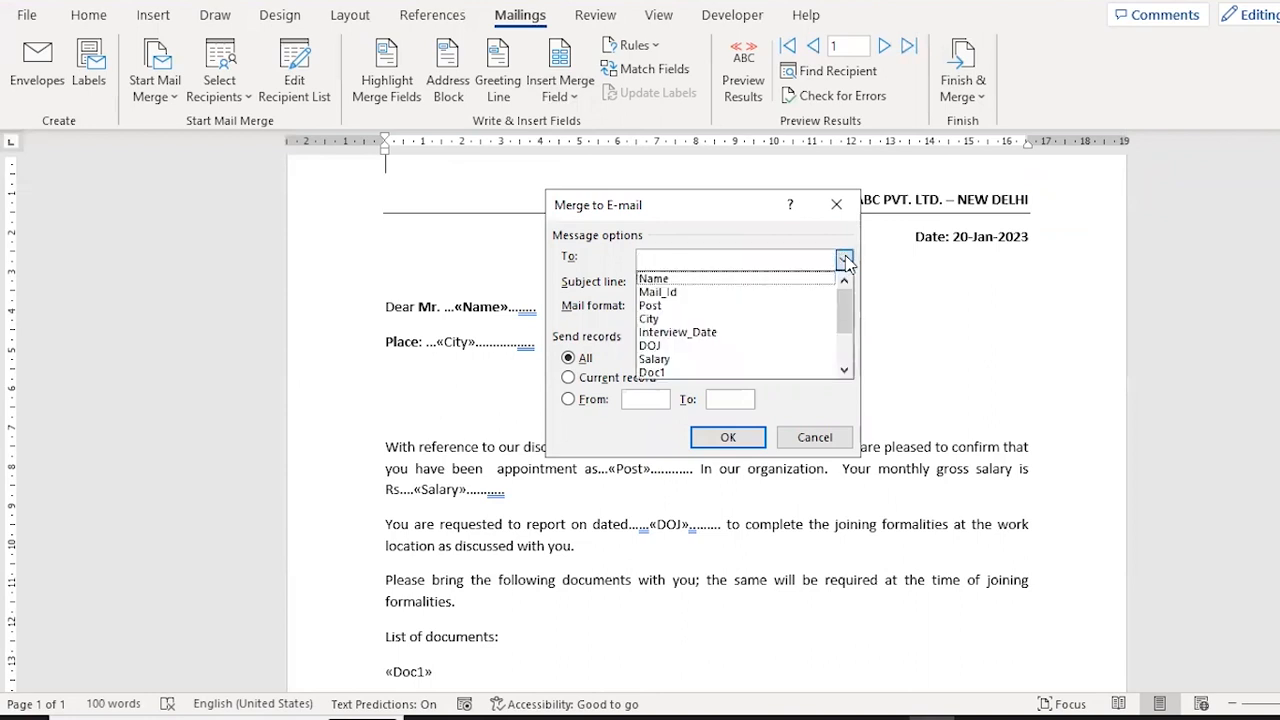
pyautogui.click(662, 292)
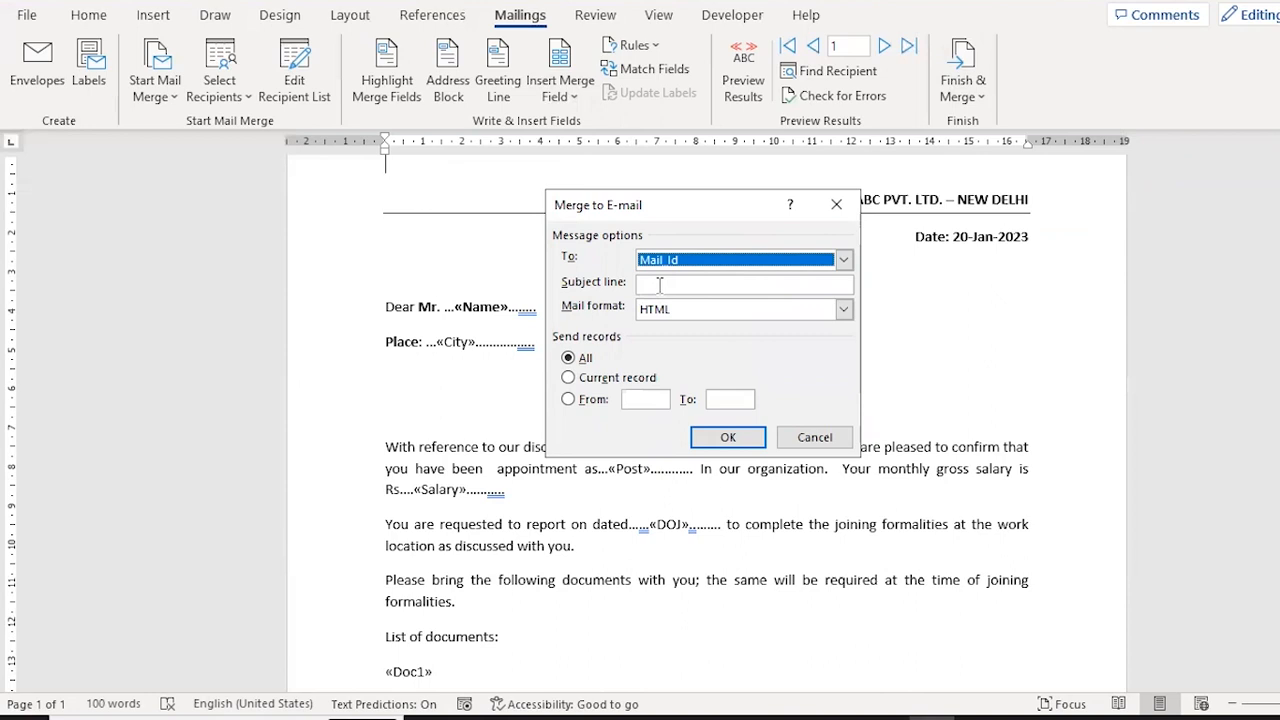
pyautogui.click(659, 285)
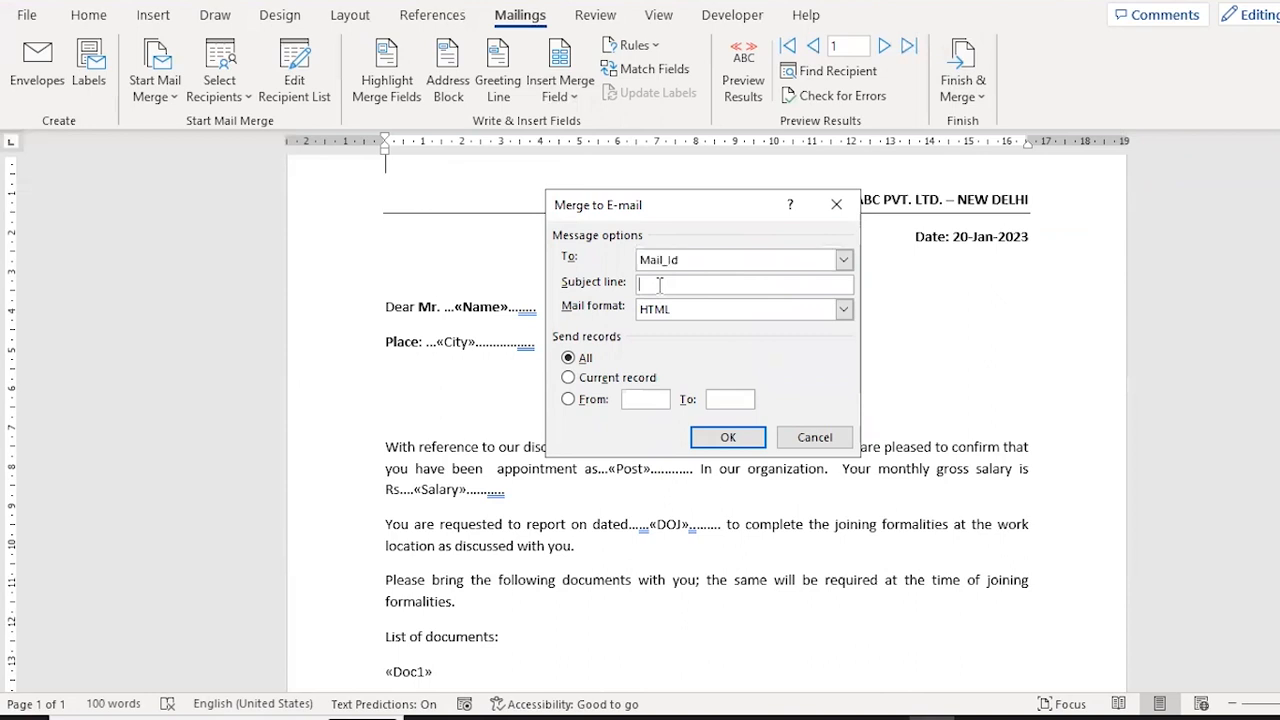
pyautogui.write('Offer Letter')
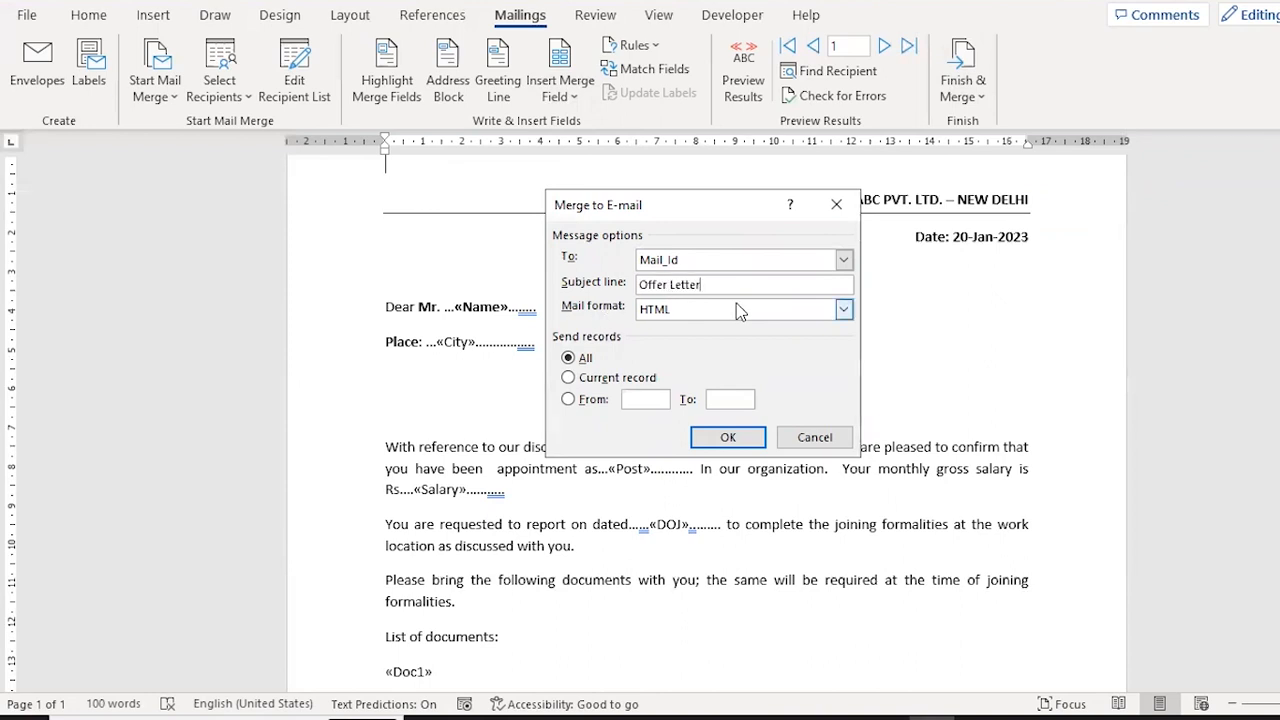
pyautogui.click(843, 311)
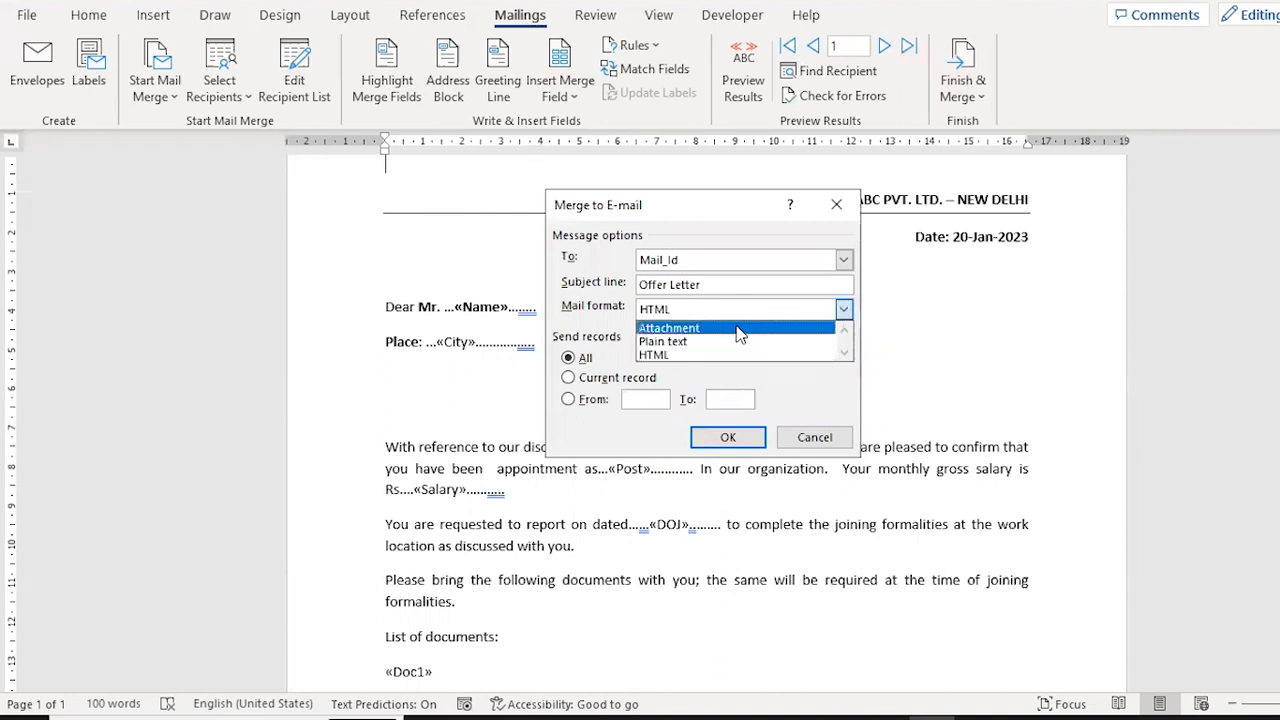
pyautogui.click(677, 330)
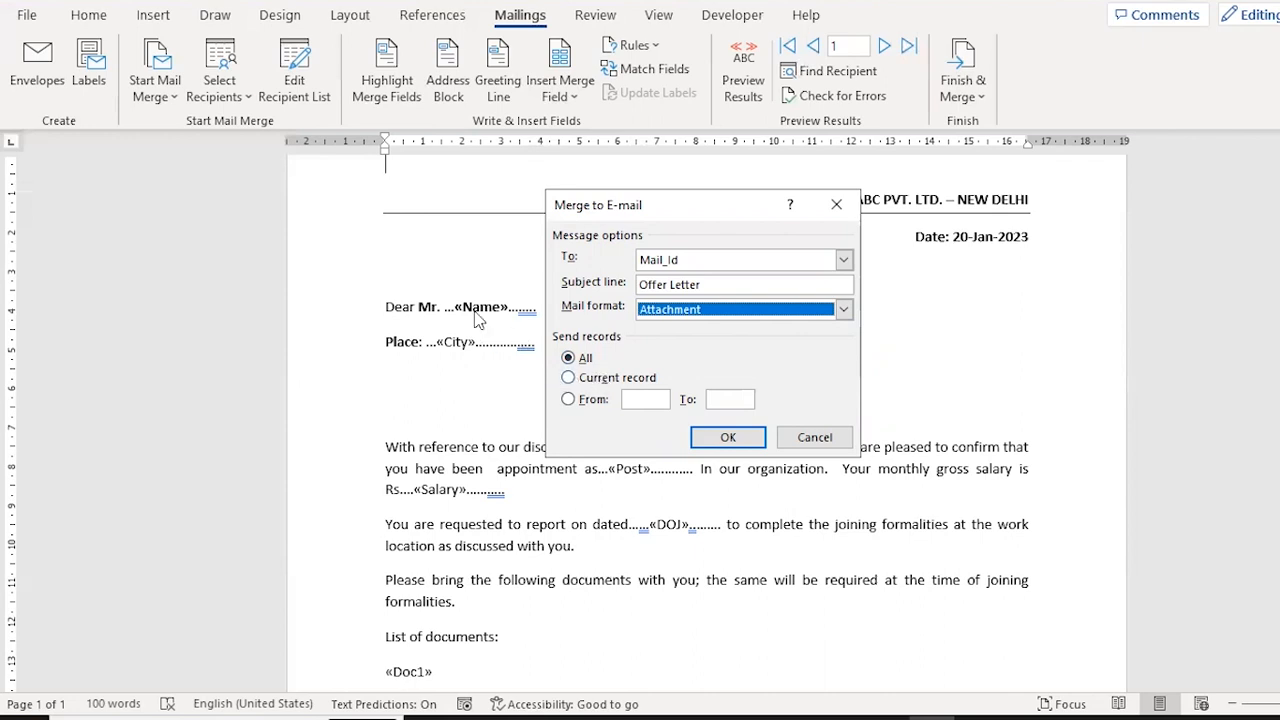
# Limit the email merge to records 25 to 25 and run it.
pyautogui.click(649, 398)
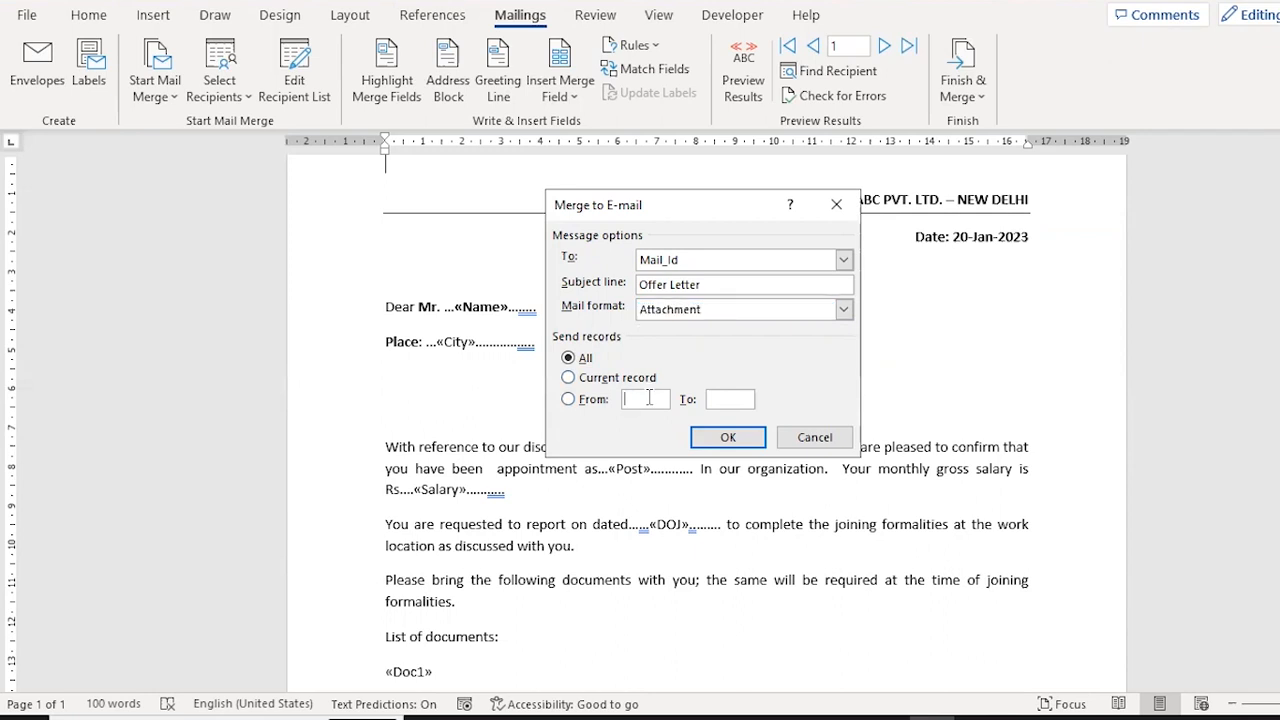
pyautogui.write('2525')
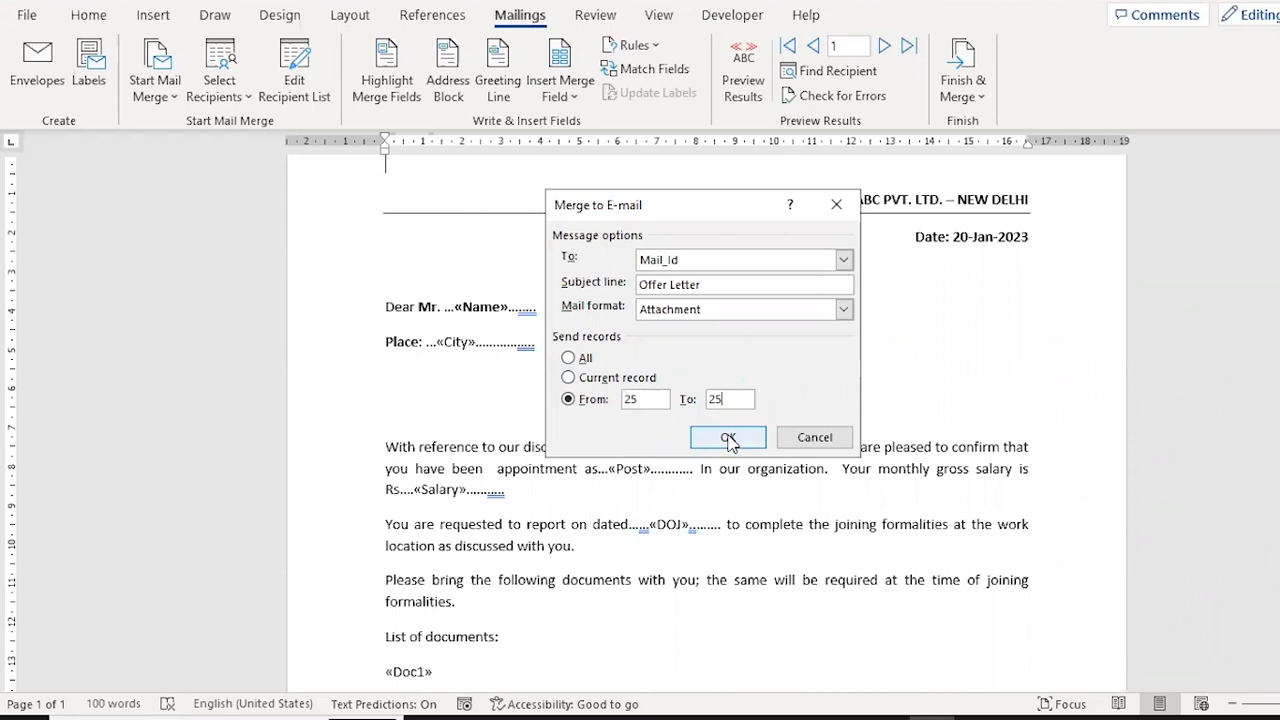
pyautogui.click(729, 441)
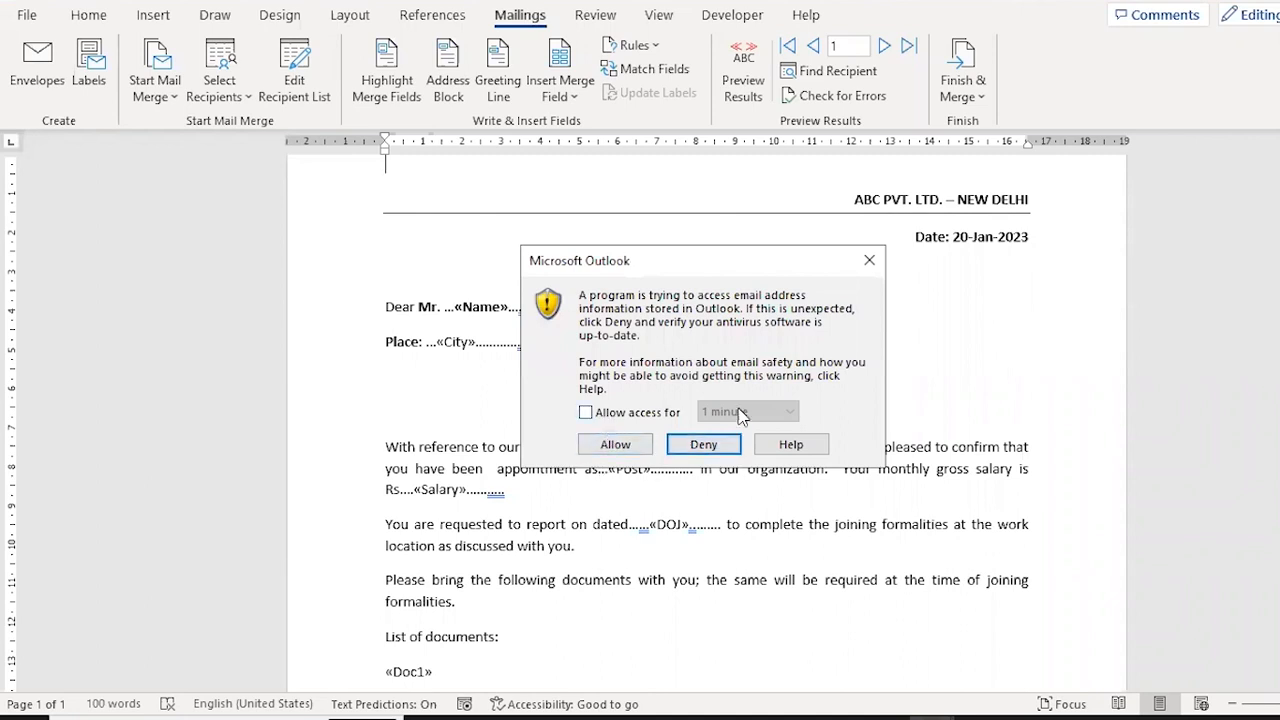
# Allow access to Outlook address information for 1 minute and permit sending the merged email.
pyautogui.click(636, 416)
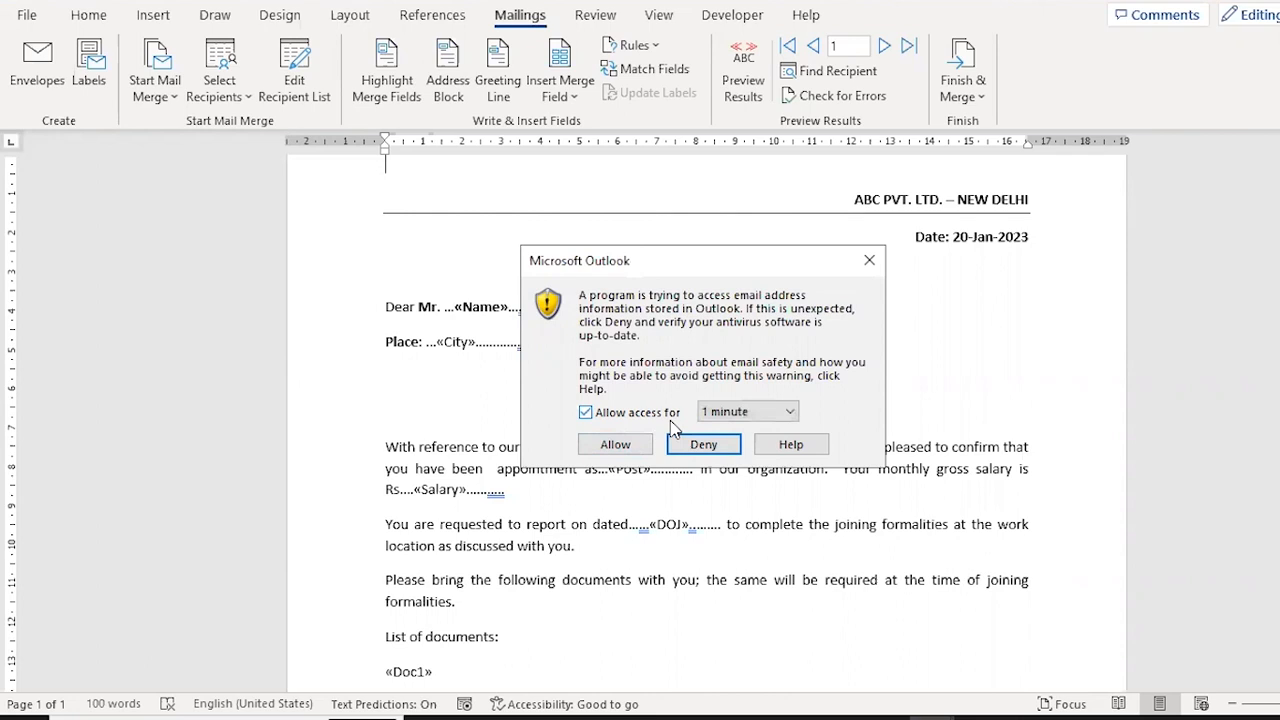
pyautogui.click(616, 446)
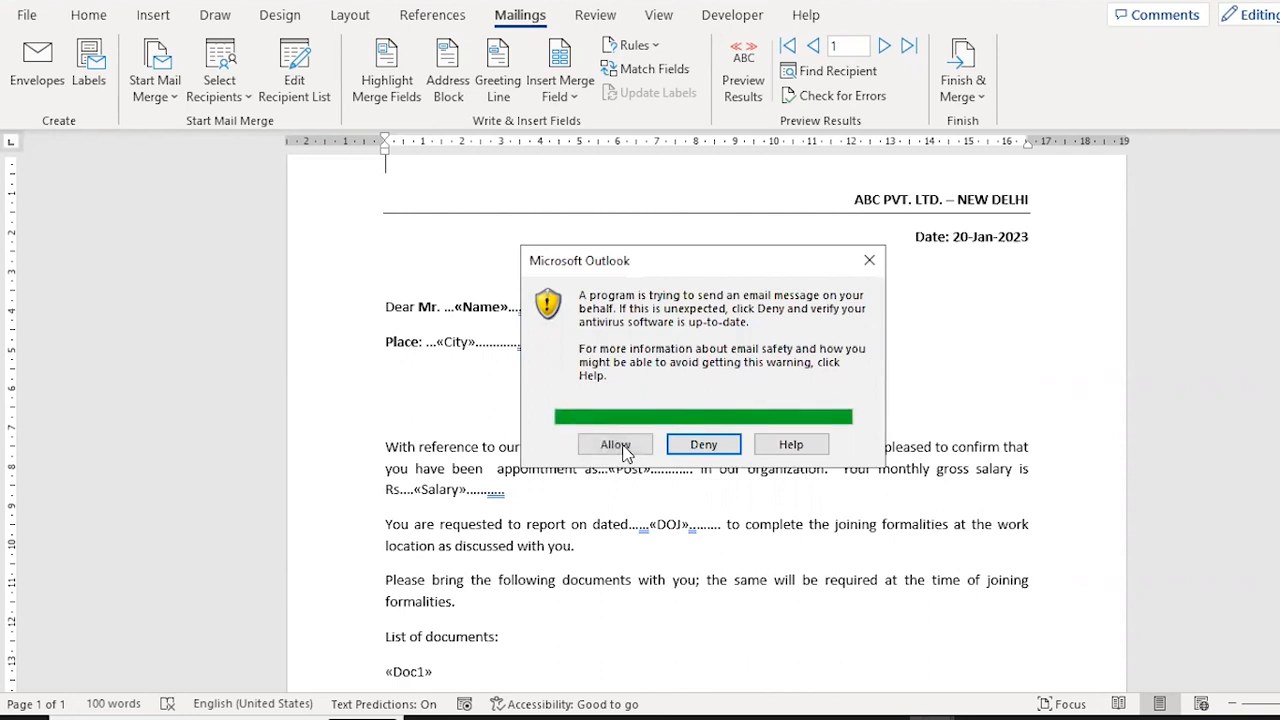
pyautogui.click(616, 446)
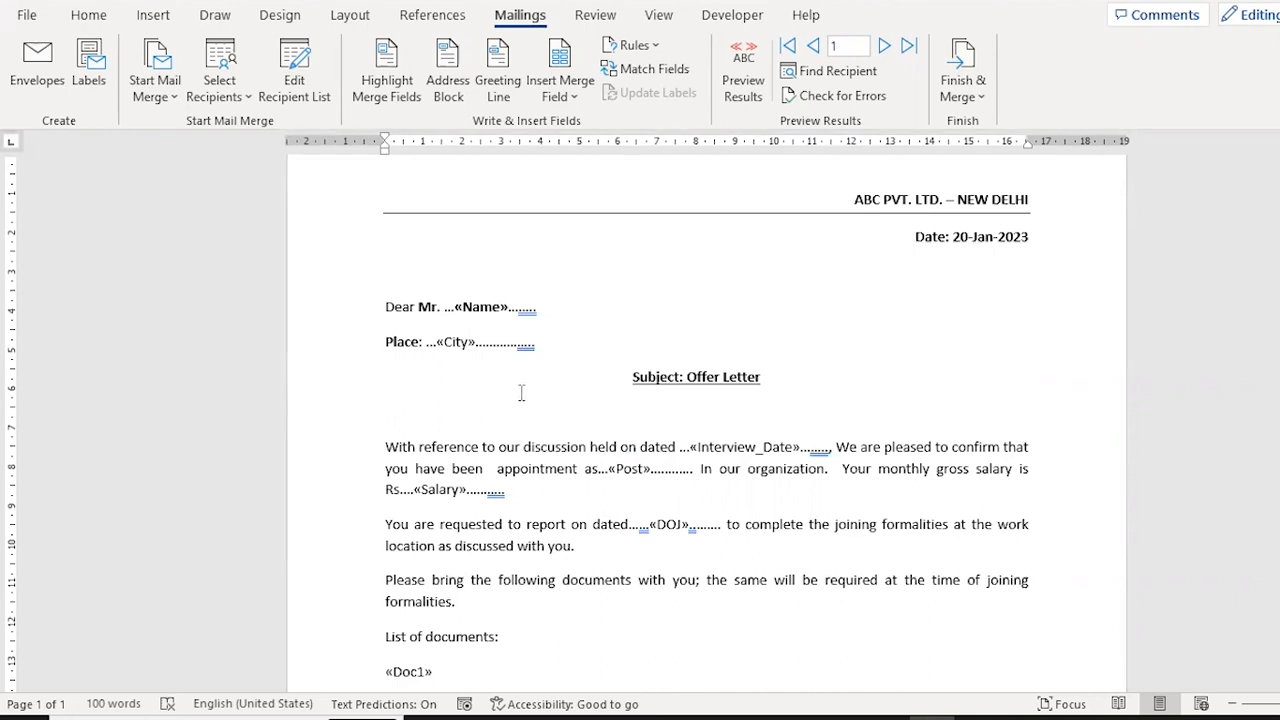
# Switch to Outlook and check the Outbox for the merged offer letter email.
pyautogui.hotkey('alt', 'Tab')
pyautogui.hotkey('alt', 'Tab')
pyautogui.hotkey('alt', 'Tab')
pyautogui.hotkey('alt', 'Tab')
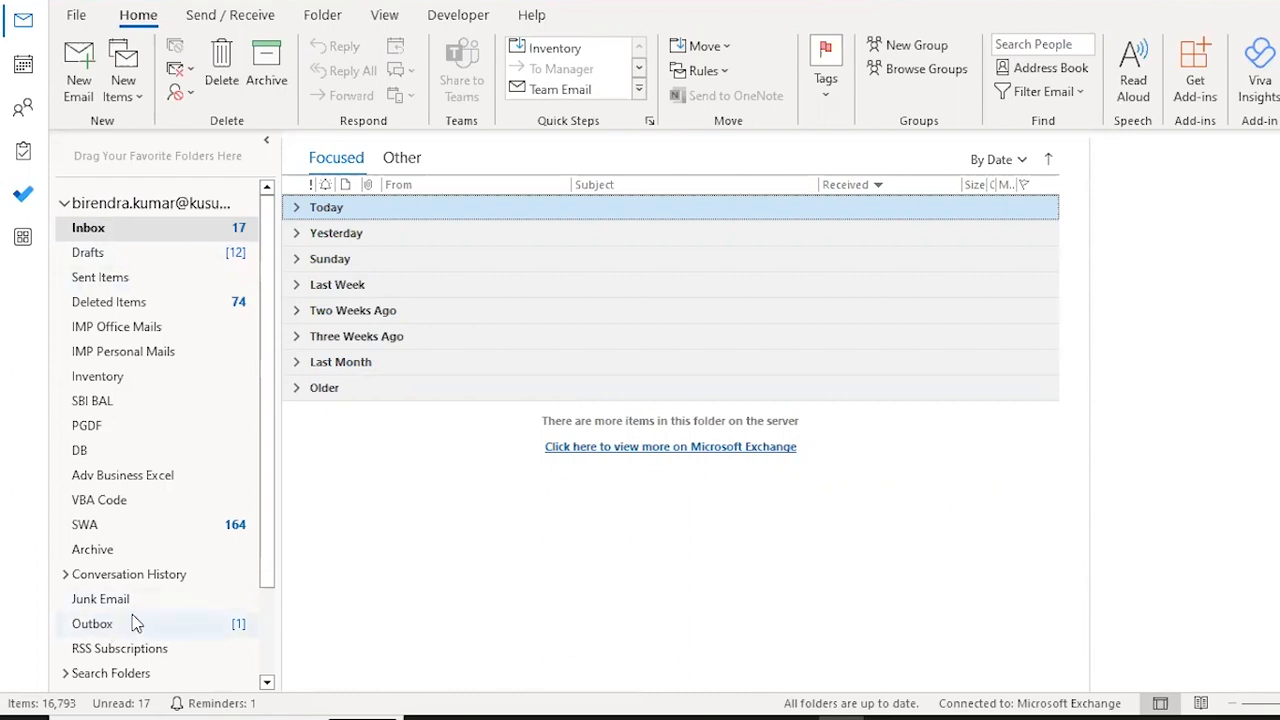
pyautogui.click(137, 628)
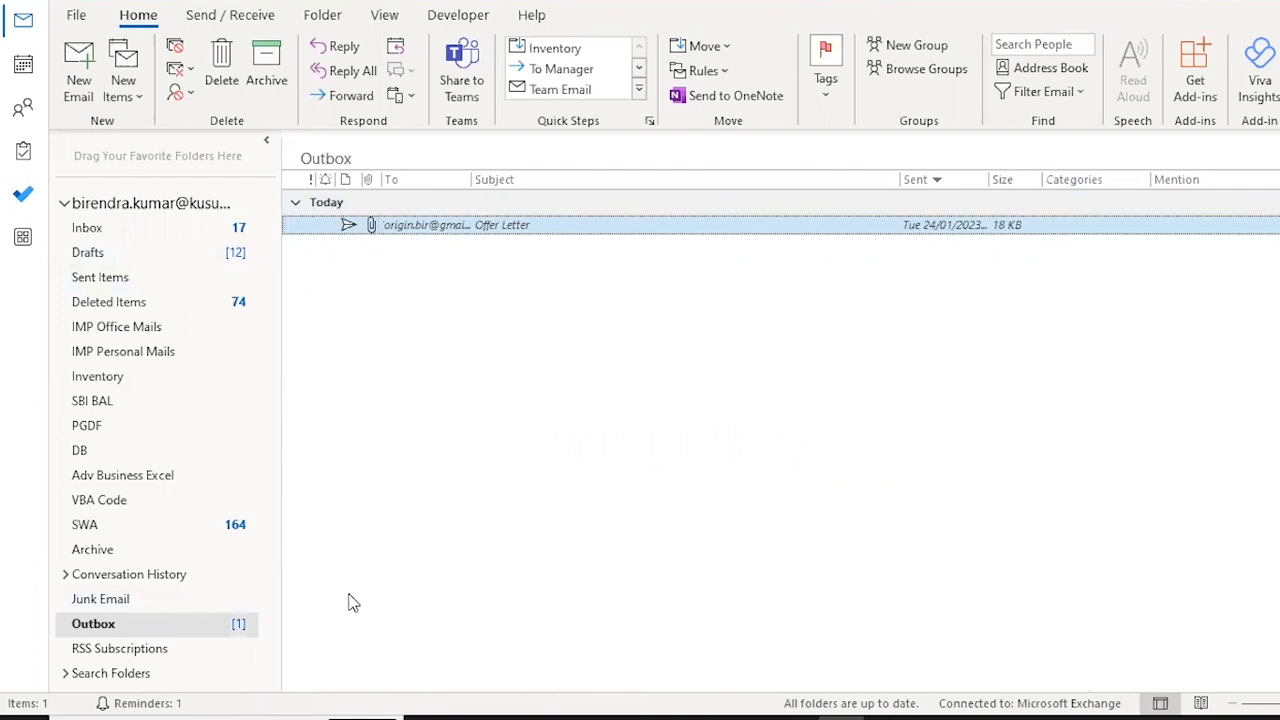
# Open the Sent Items folder and send all emails waiting in the Outbox.
pyautogui.click(105, 279)
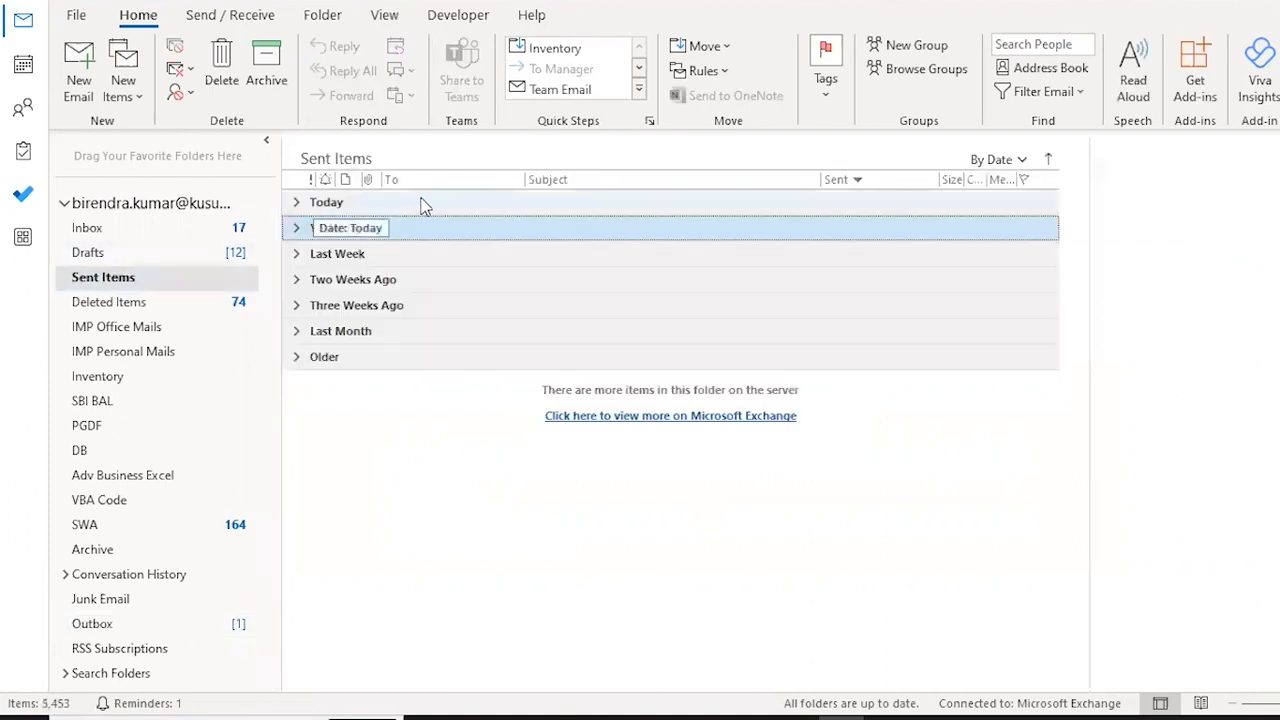
pyautogui.click(391, 204)
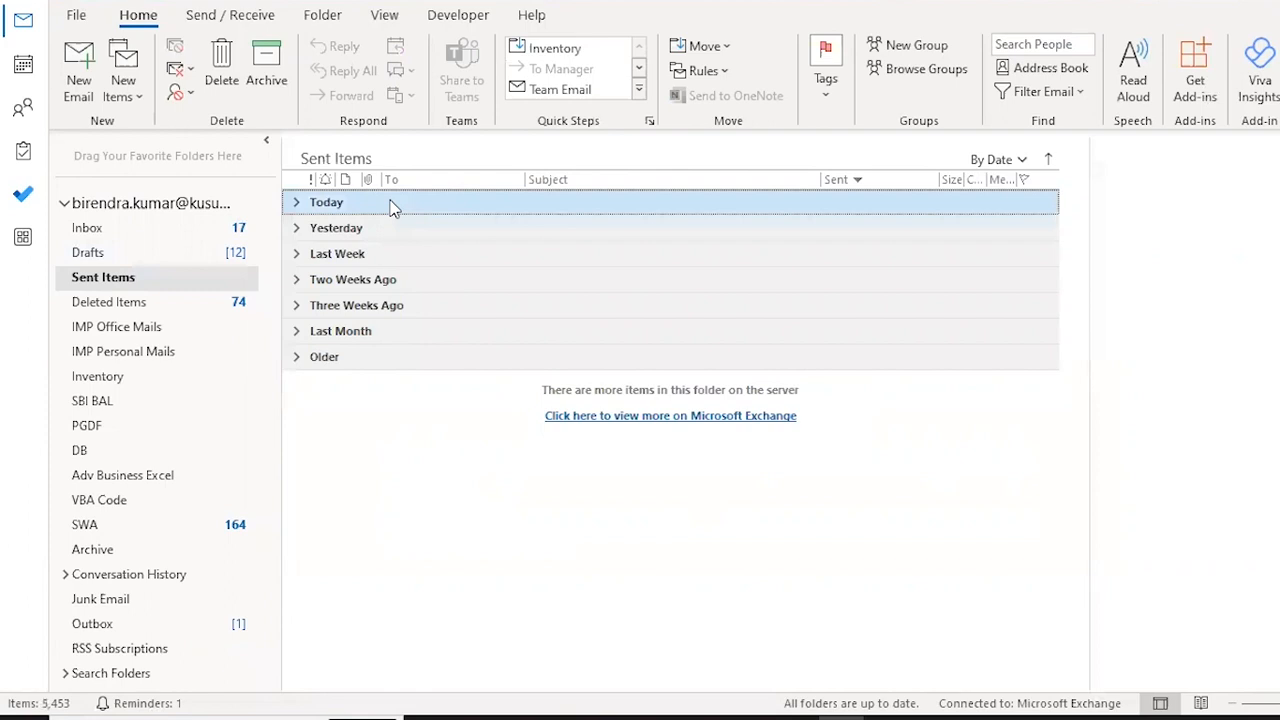
pyautogui.click(222, 16)
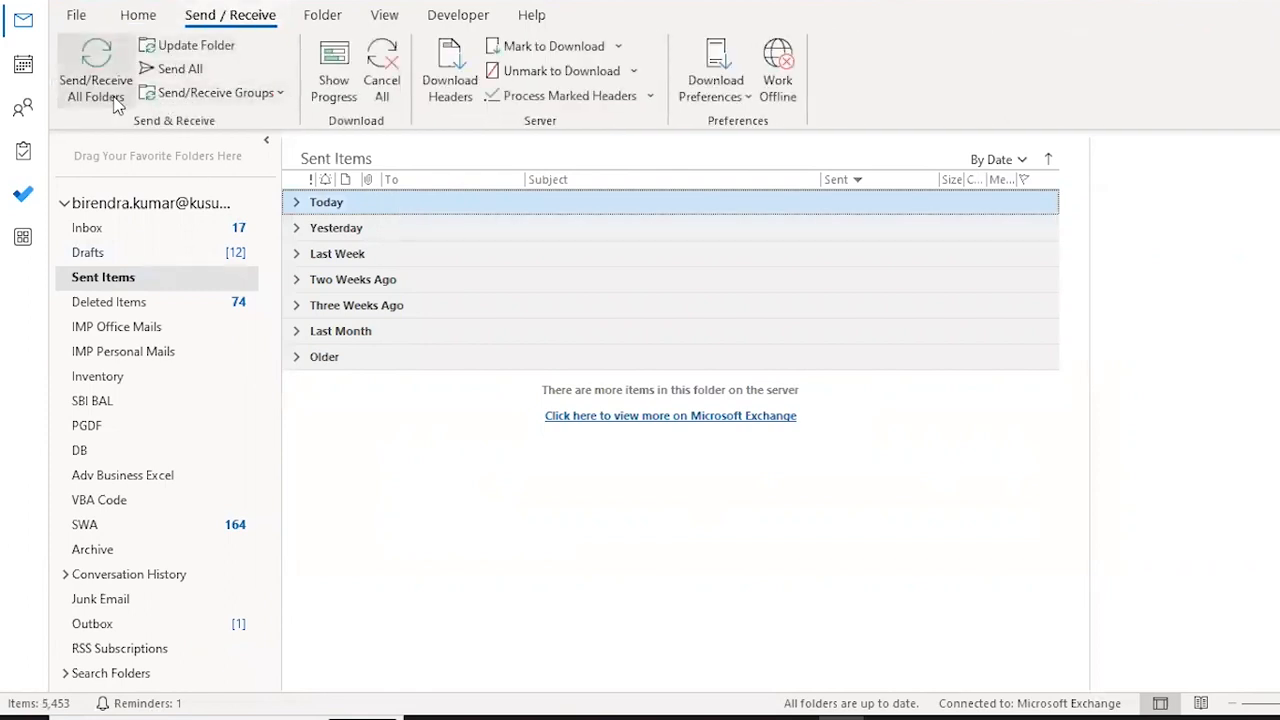
pyautogui.click(174, 72)
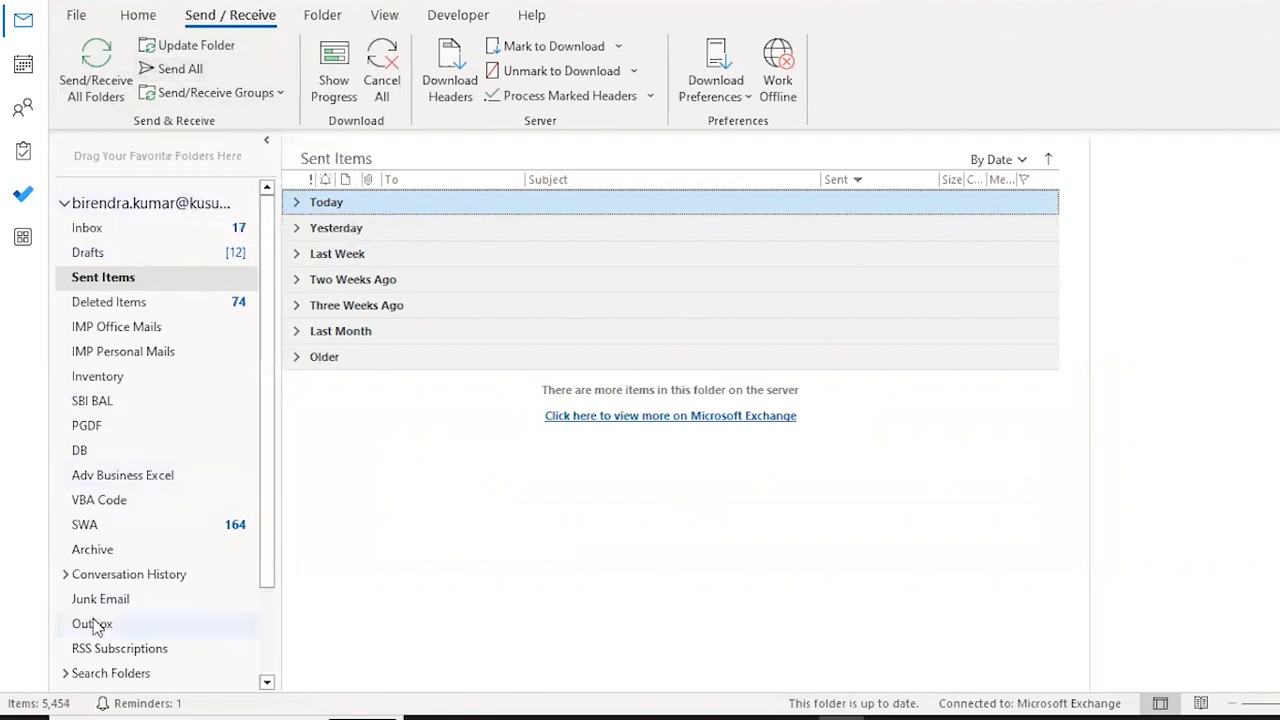
# Open today's sent Offer Letter email and its Word attachment, and check the merged letter down to the signature.
pyautogui.doubleClick(352, 204)
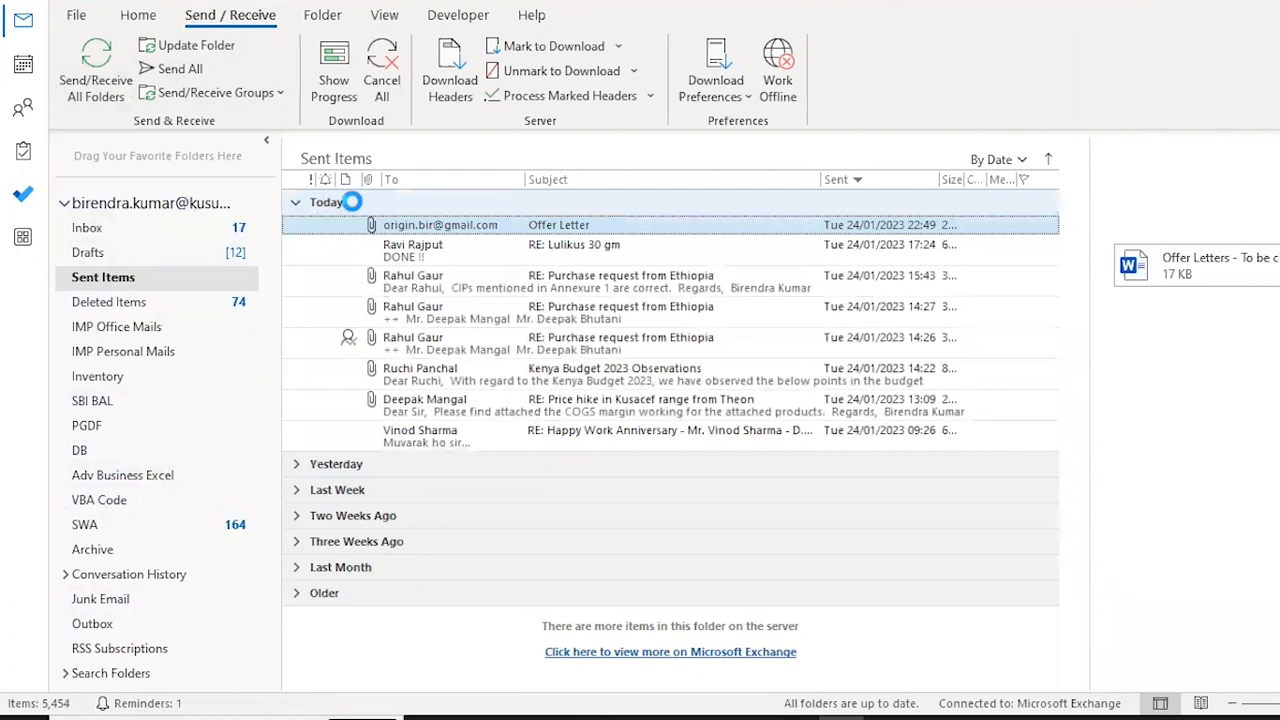
pyautogui.doubleClick(350, 224)
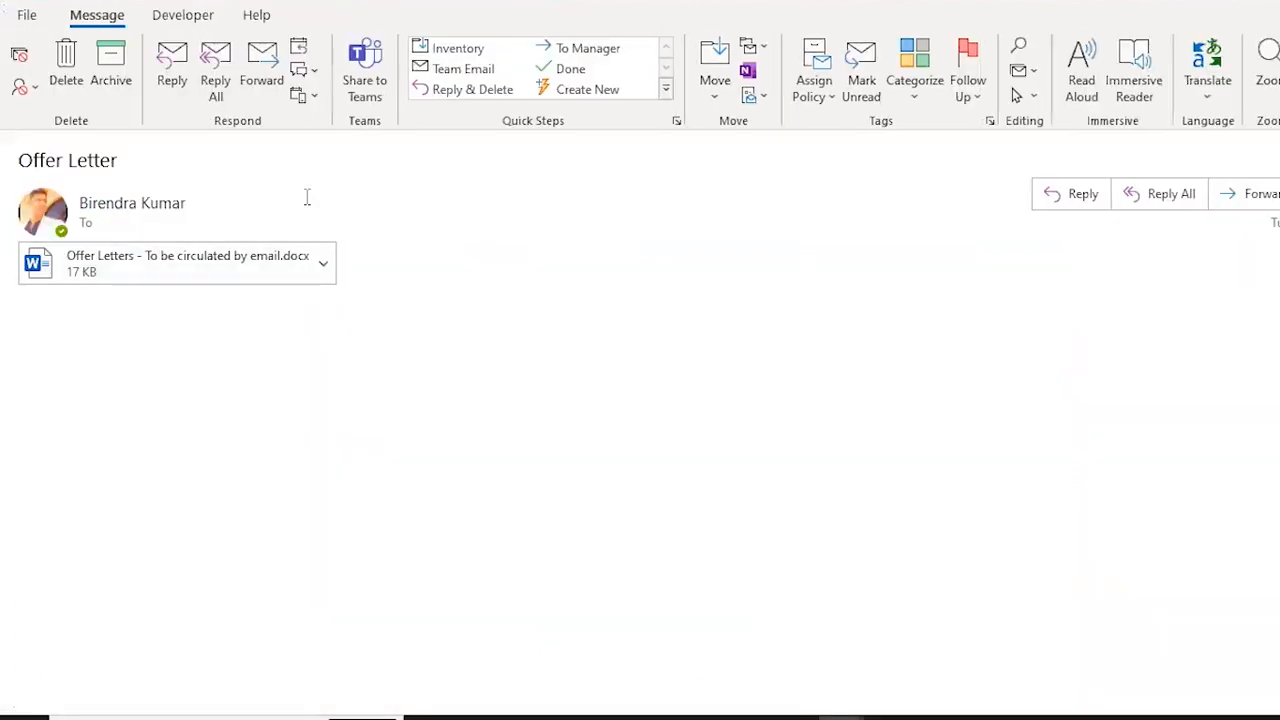
pyautogui.doubleClick(143, 268)
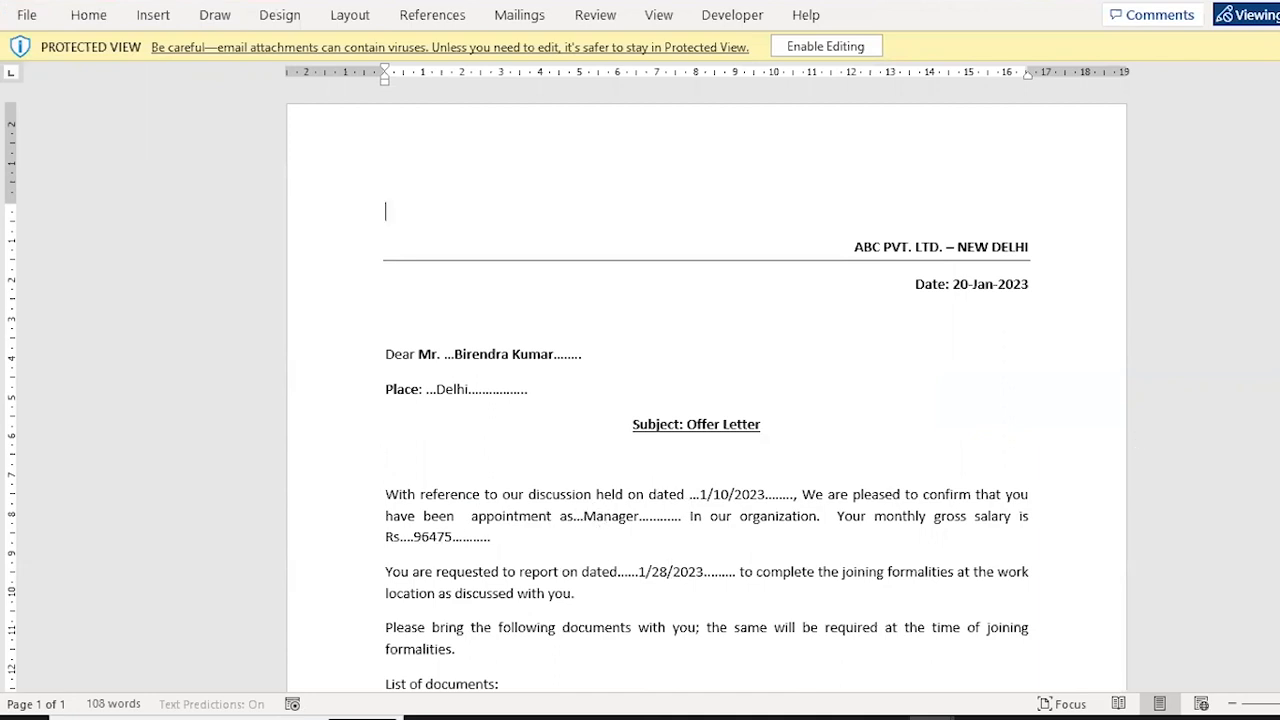
pyautogui.scroll(-5, 706, 400)
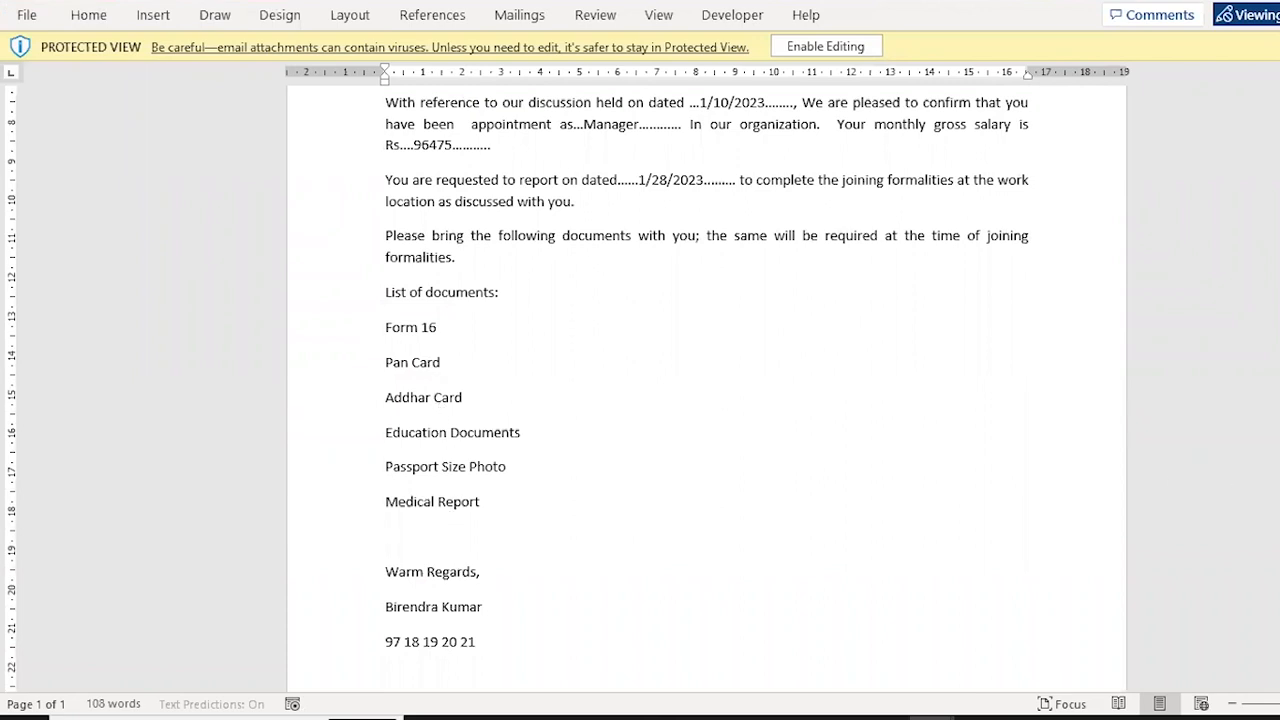
# Switch to Chrome, load the Gmail inbox and open the newly received Offer Letter email.
pyautogui.scroll(-2, 706, 400)
pyautogui.scroll(6, 706, 400)
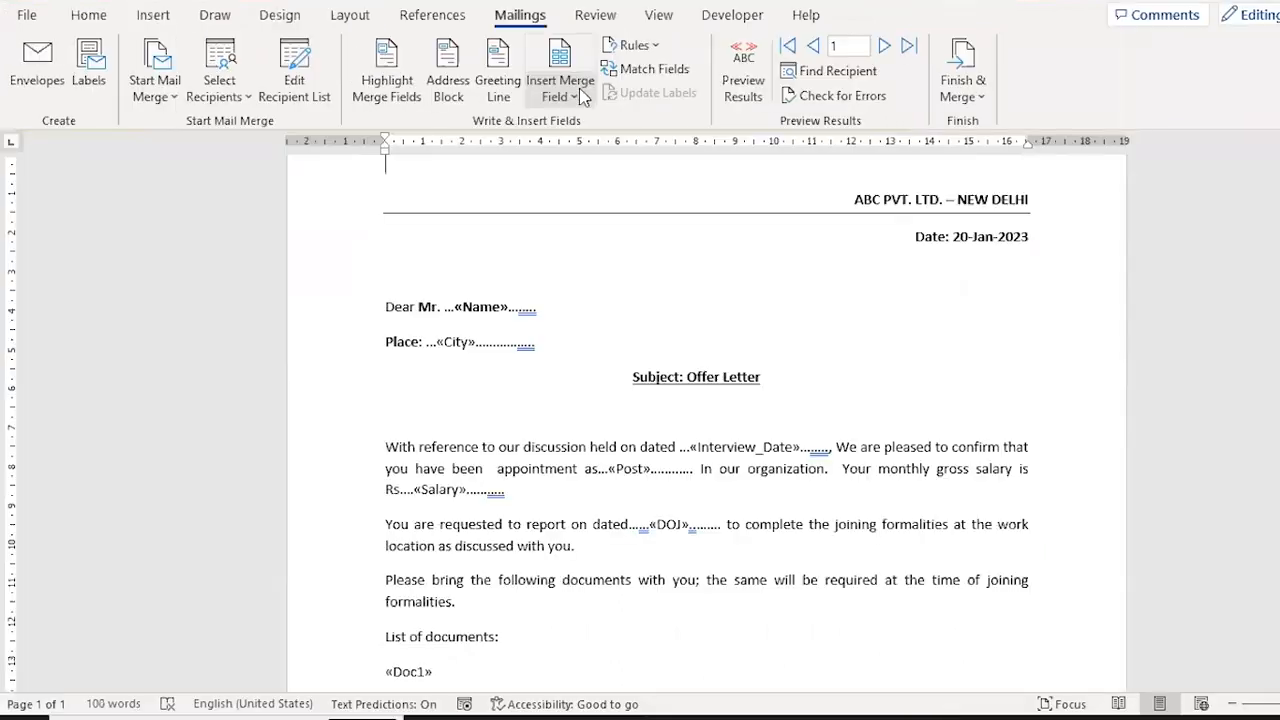
pyautogui.hotkey('alt', 'Tab')
pyautogui.hotkey('alt', 'Tab')
pyautogui.hotkey('alt', 'Tab')
pyautogui.hotkey('alt', 'Tab')
pyautogui.hotkey('alt', 'Tab')
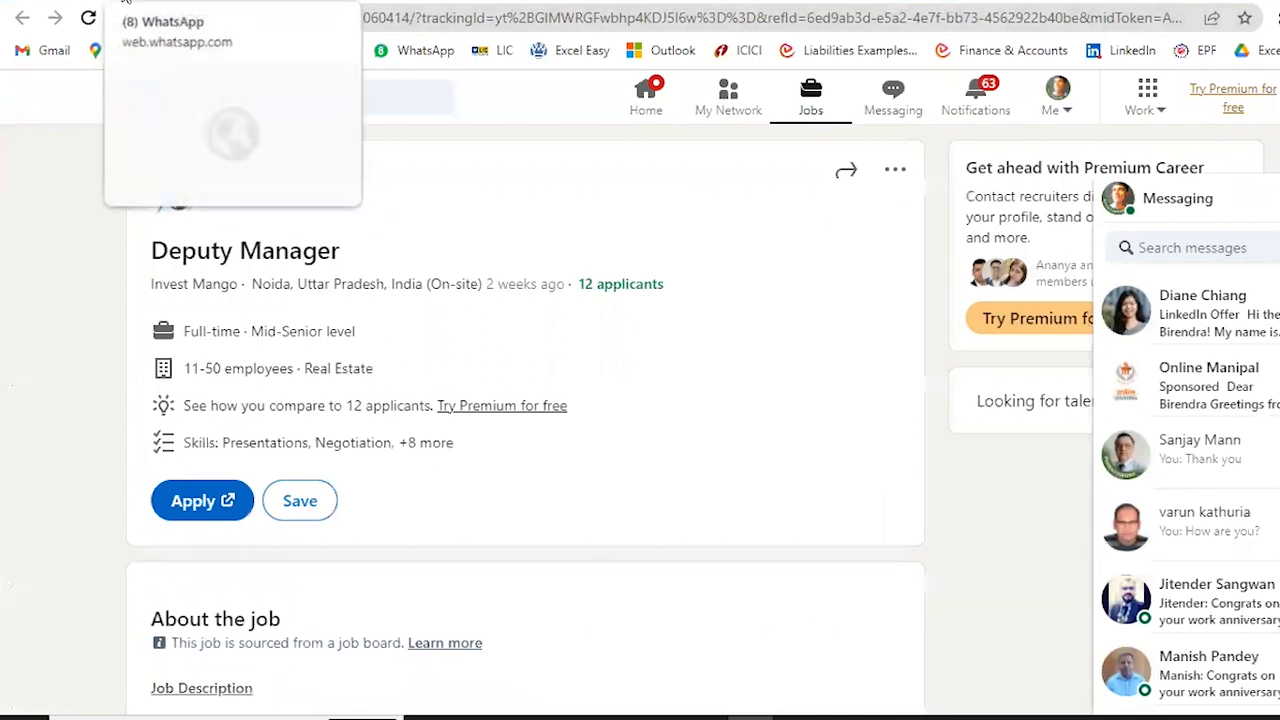
pyautogui.click(45, 50)
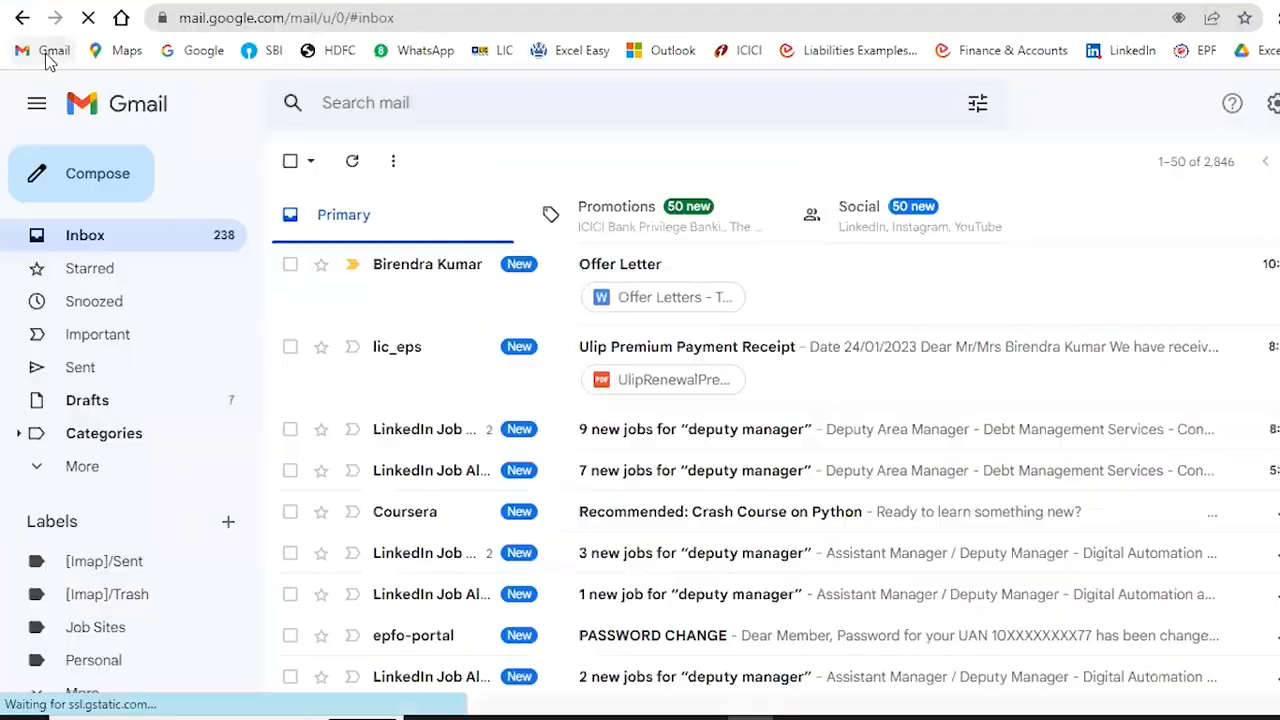
pyautogui.click(427, 278)
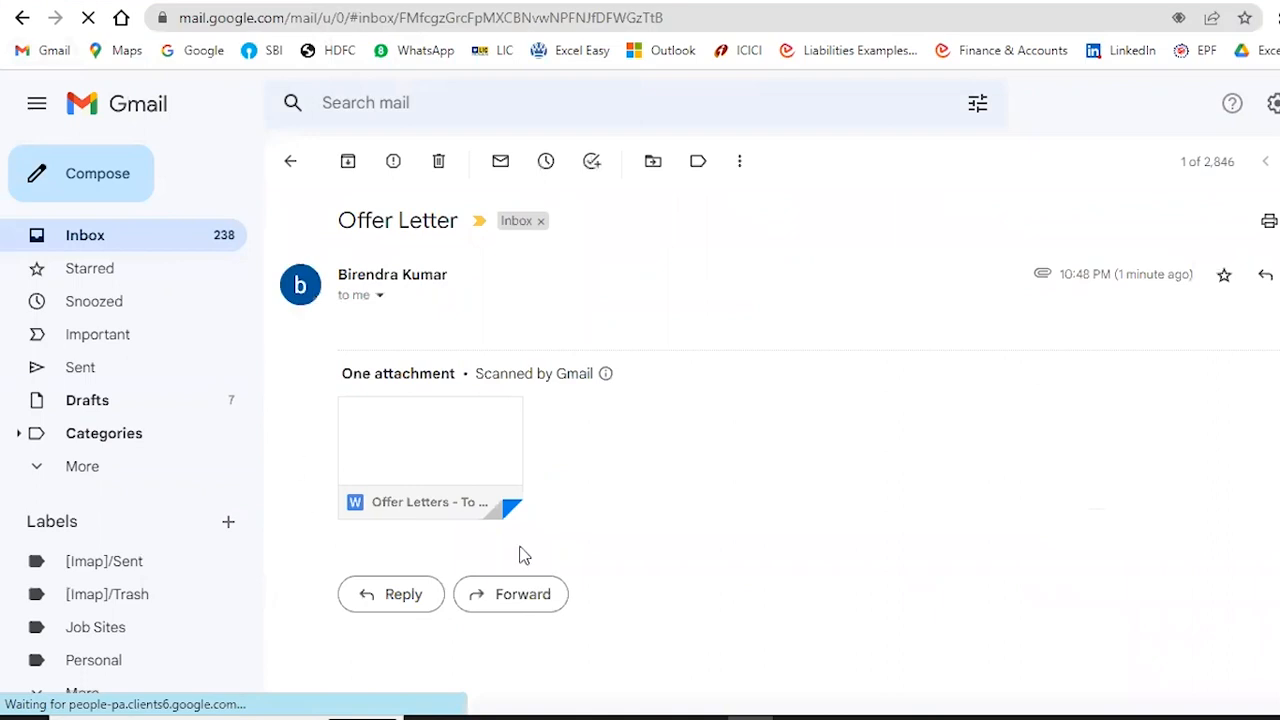
# Download the attachment "Offer Letters - To be circulated by email.docx" and open it to check the received merged letter.
pyautogui.moveTo(408, 478)
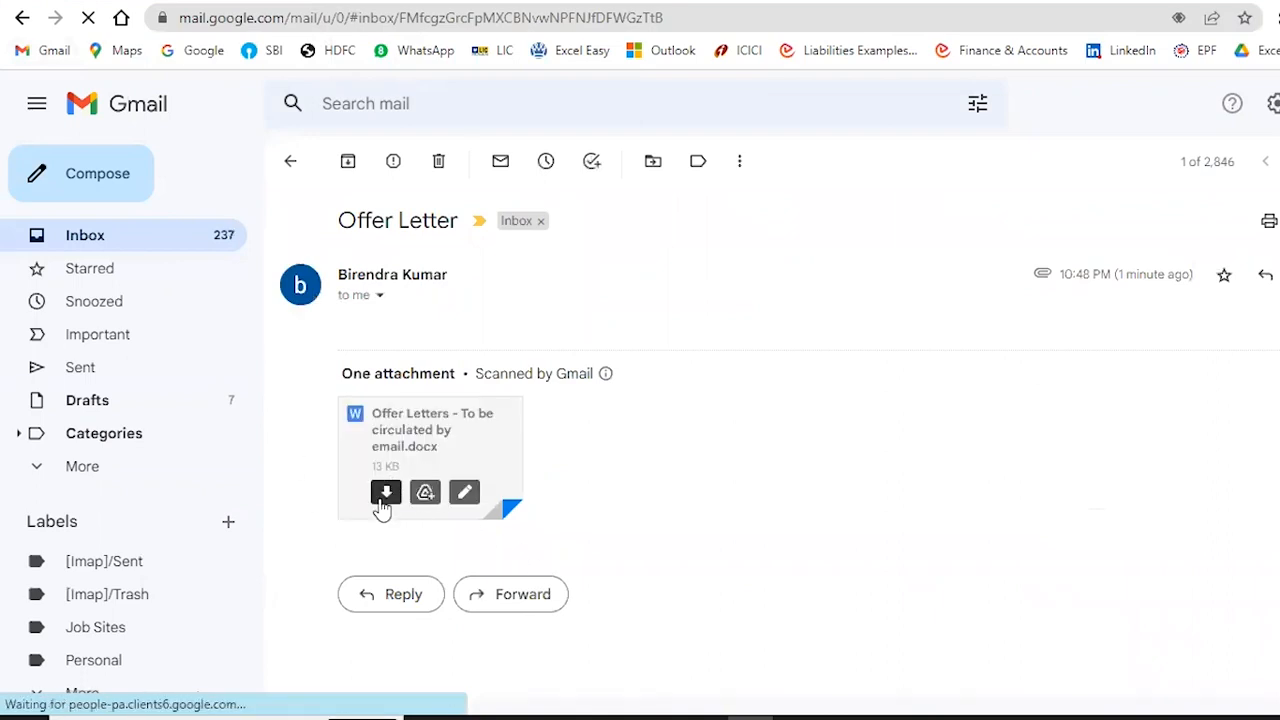
pyautogui.click(384, 494)
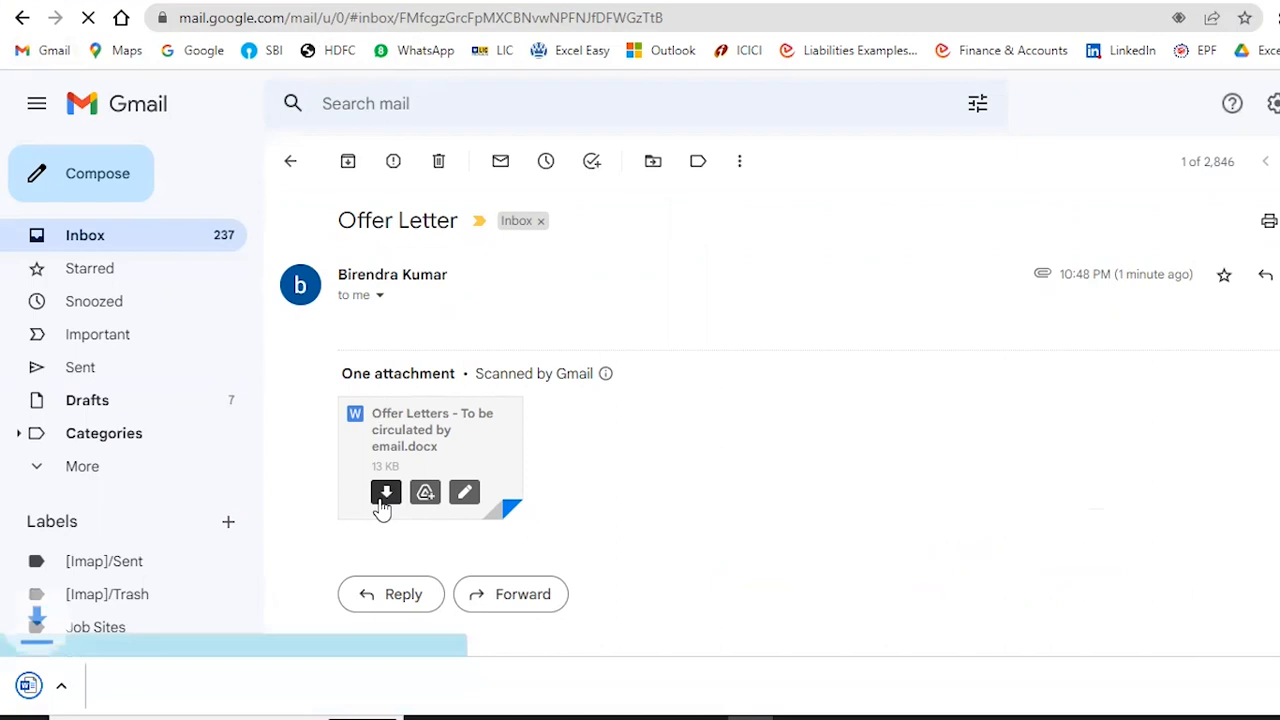
pyautogui.click(118, 698)
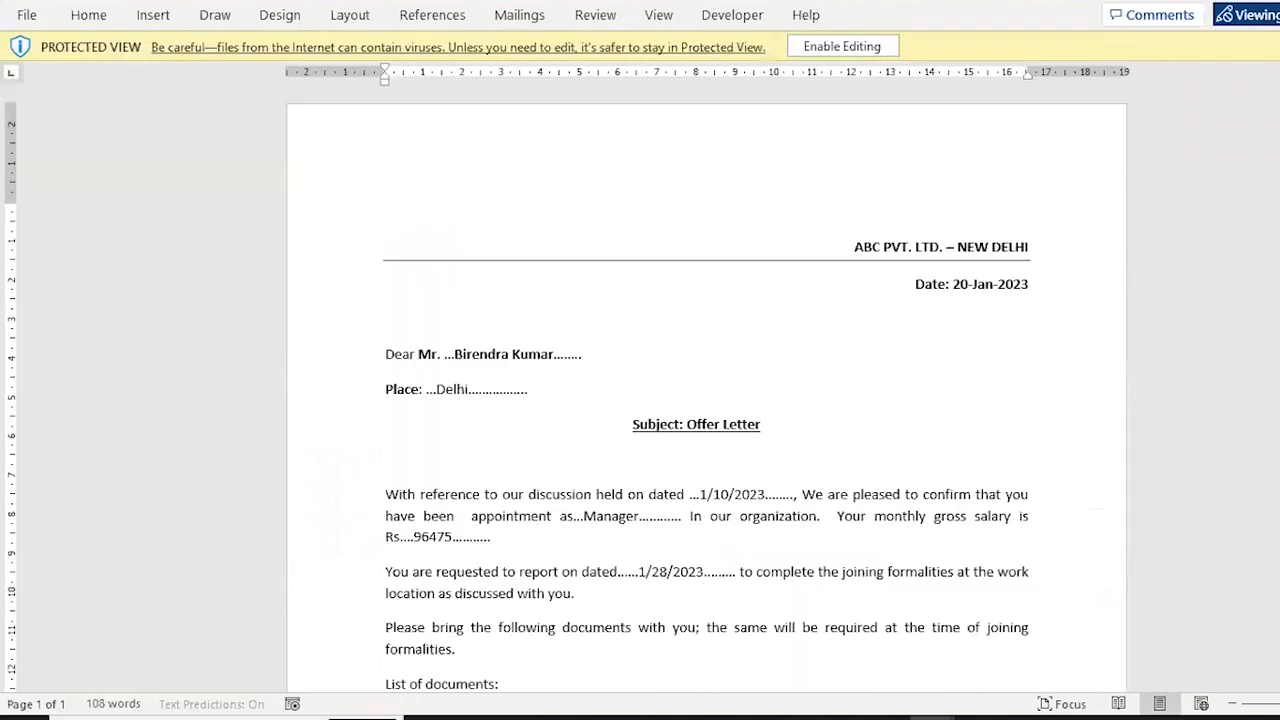
pyautogui.scroll(-6, 706, 397)
pyautogui.scroll(6, 706, 397)
pyautogui.hotkey('alt', 'Tab')
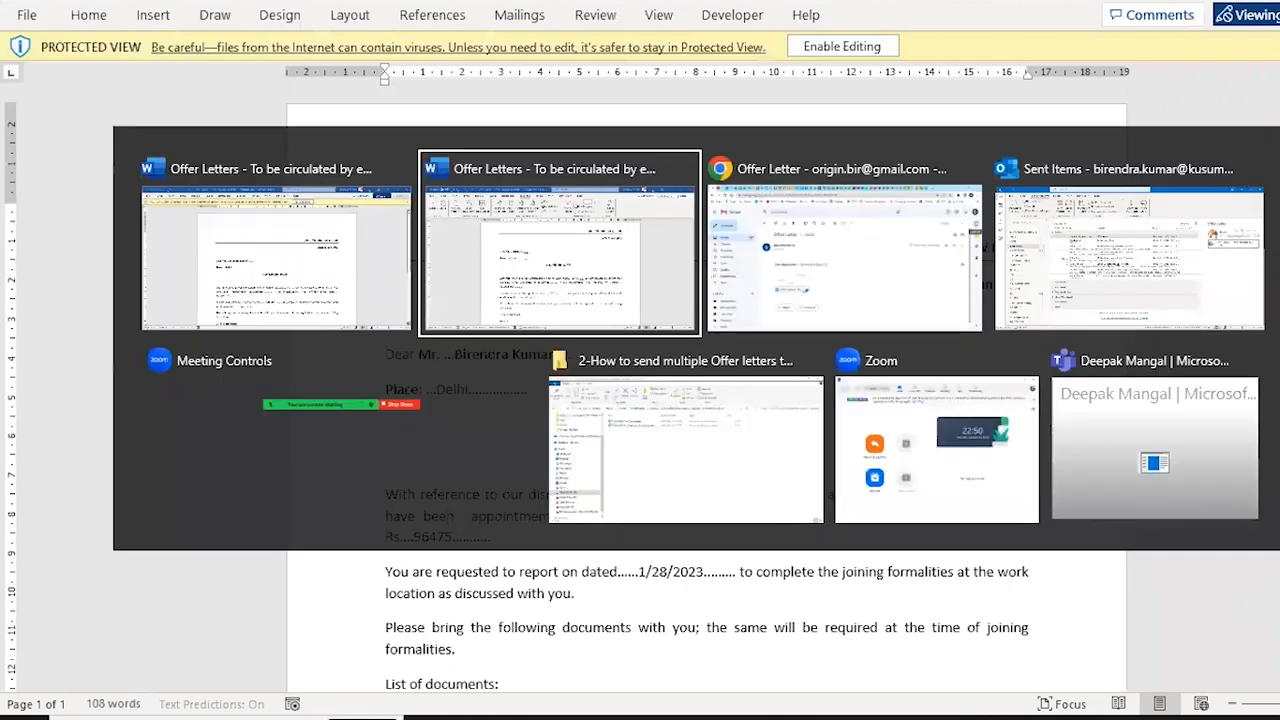